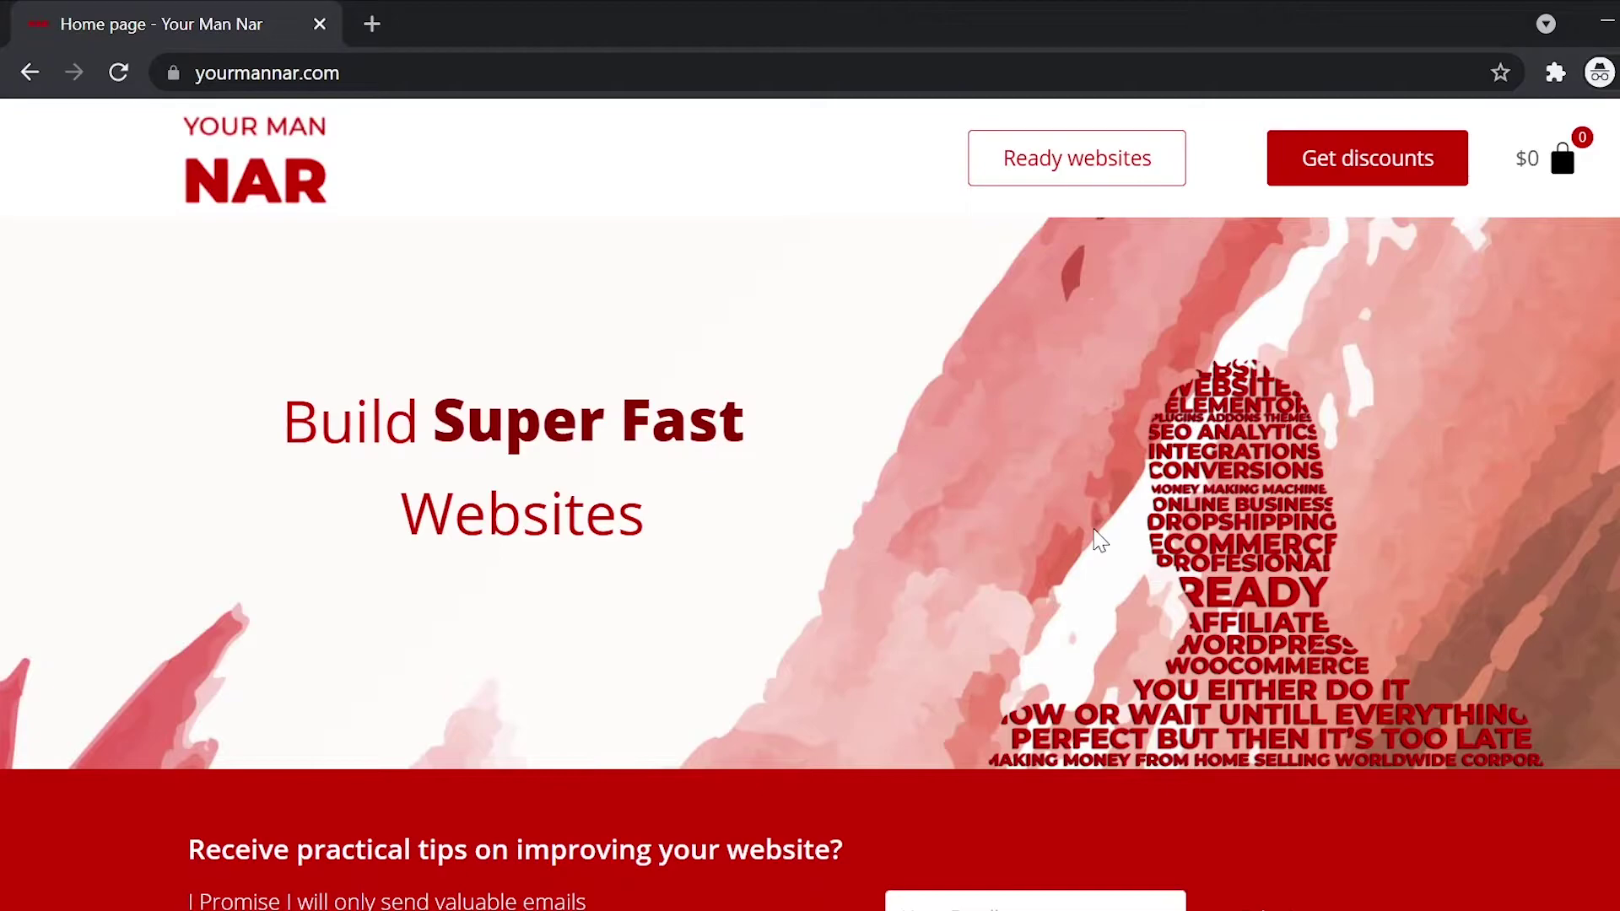
# Step: Browse the homepage, open the Contact Form 7 editing guide and view the Great checkout flow image
pyautogui.scroll(-10, 1099, 540)
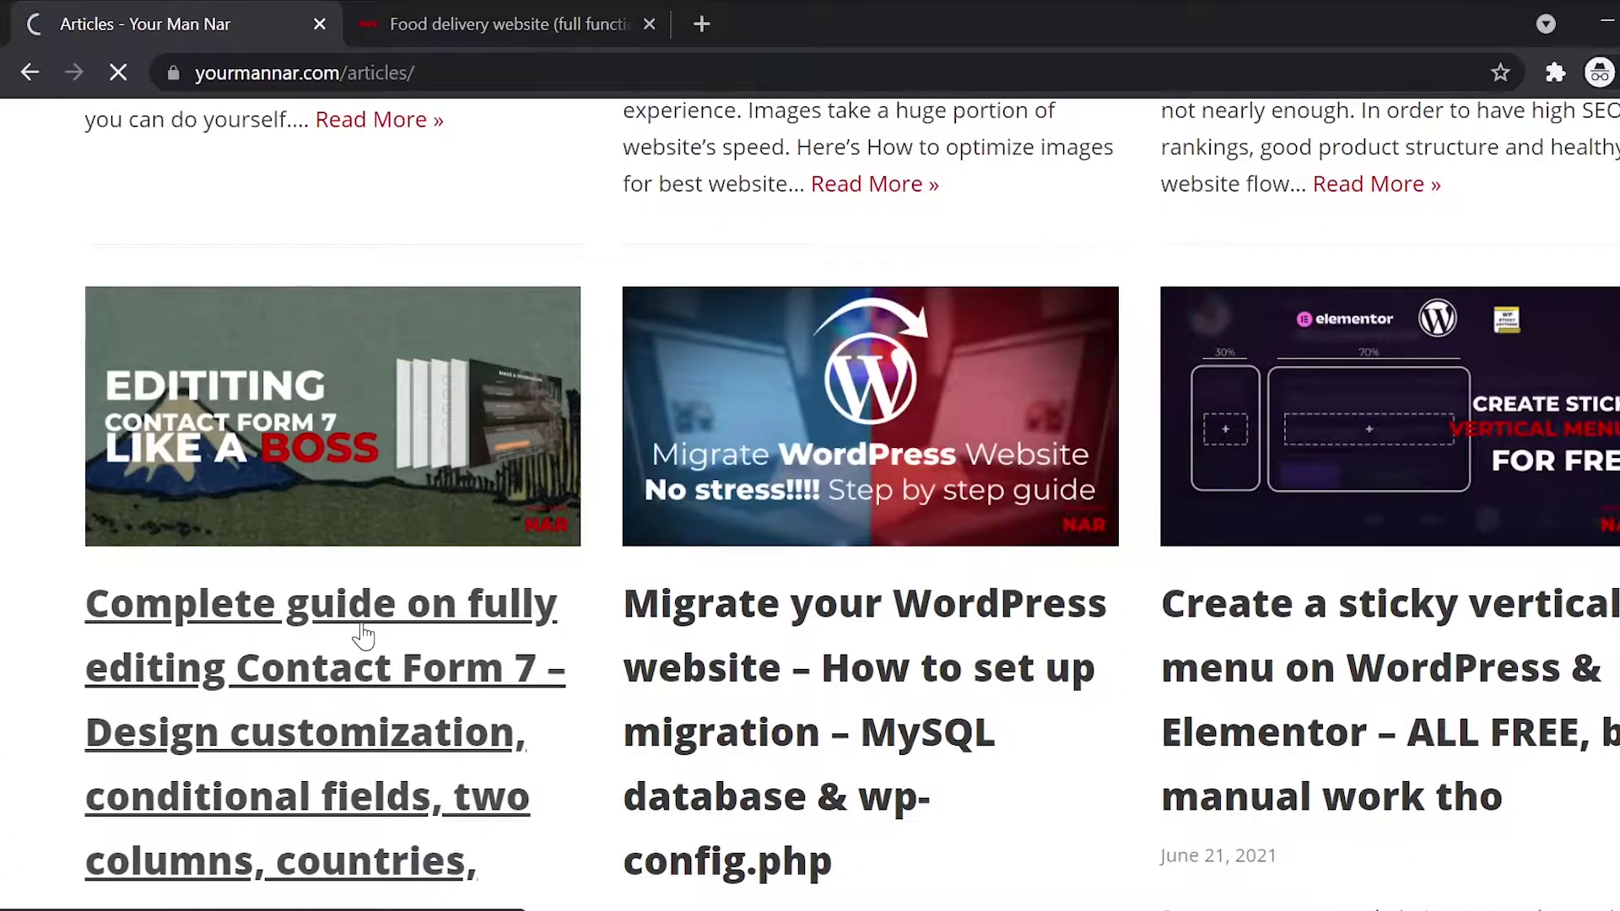
pyautogui.click(363, 634)
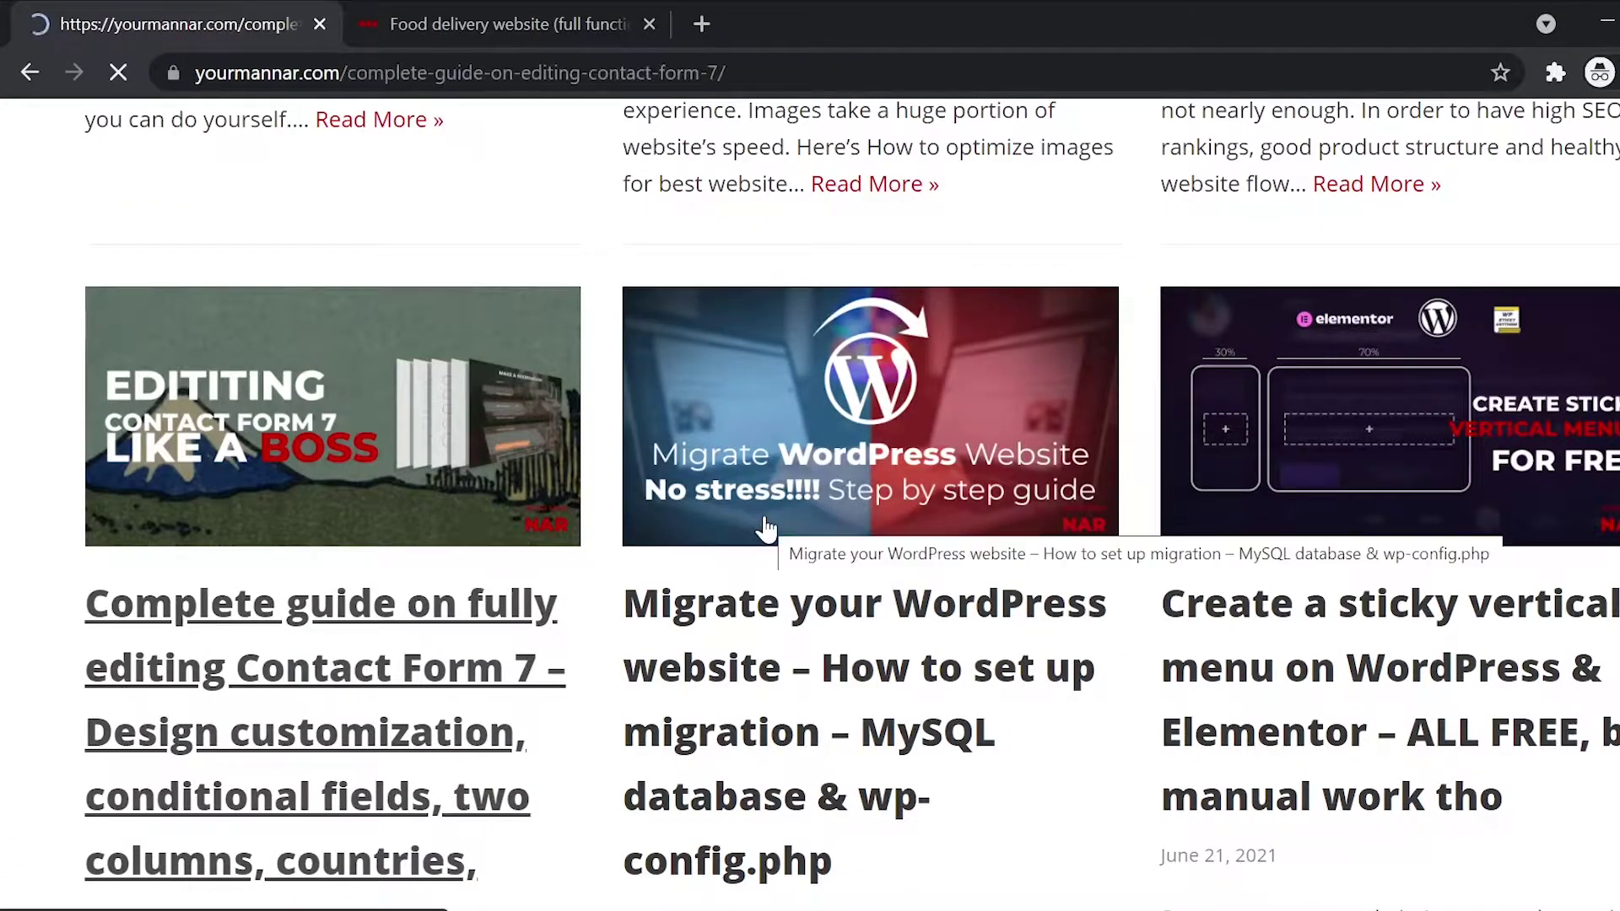
pyautogui.scroll(-8, 765, 527)
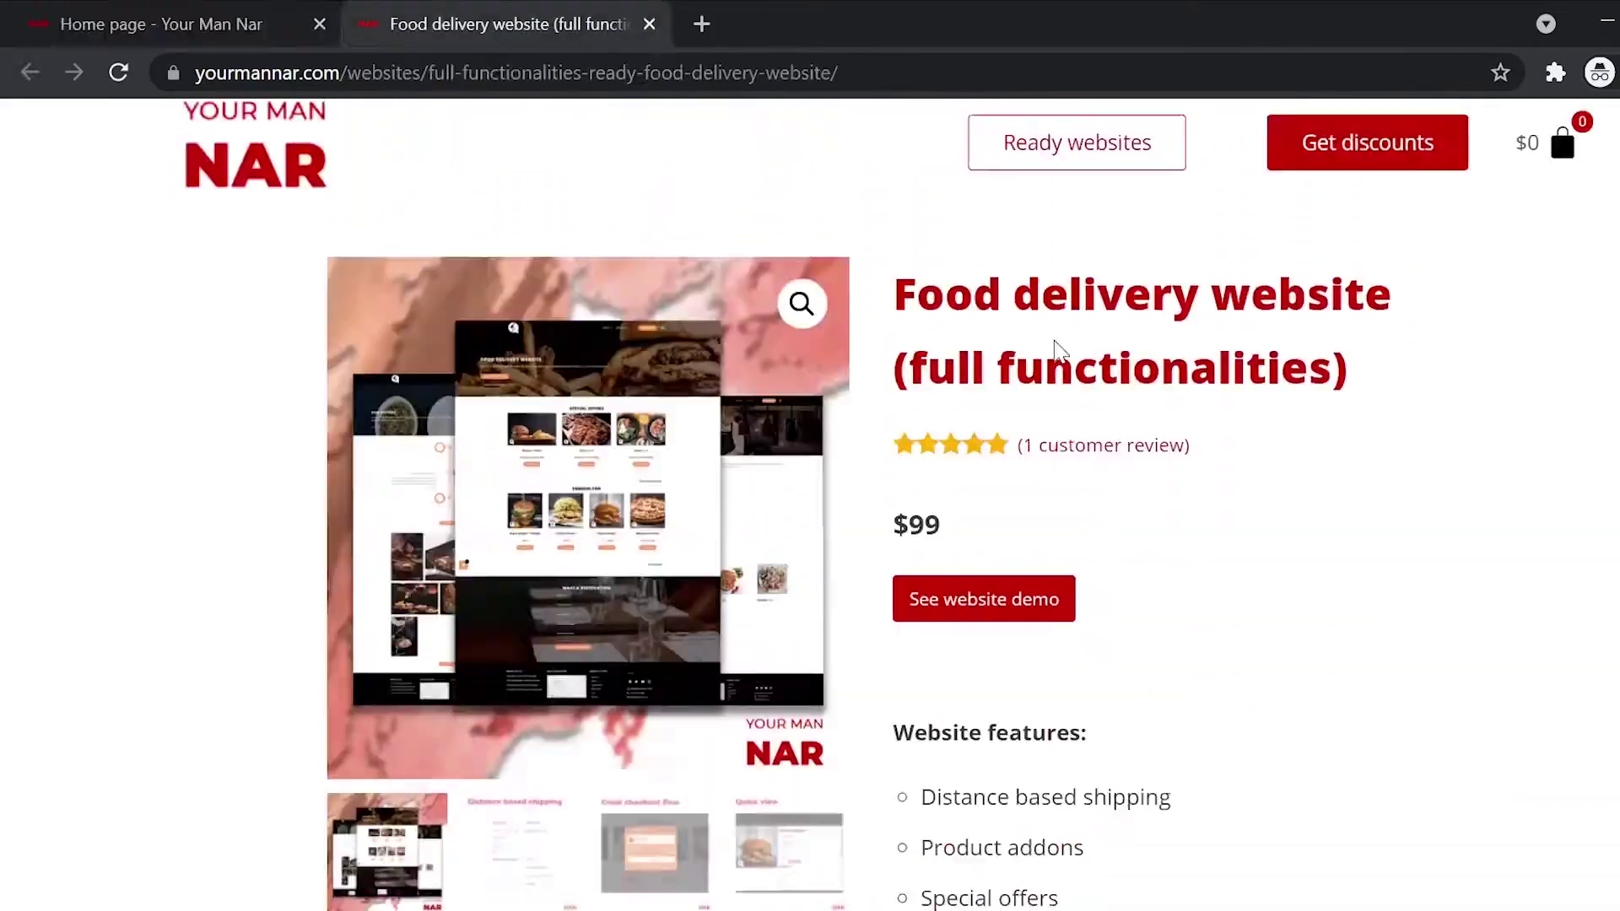
pyautogui.scroll(-2, 868, 516)
pyautogui.click(624, 711)
pyautogui.scroll(-10, 759, 590)
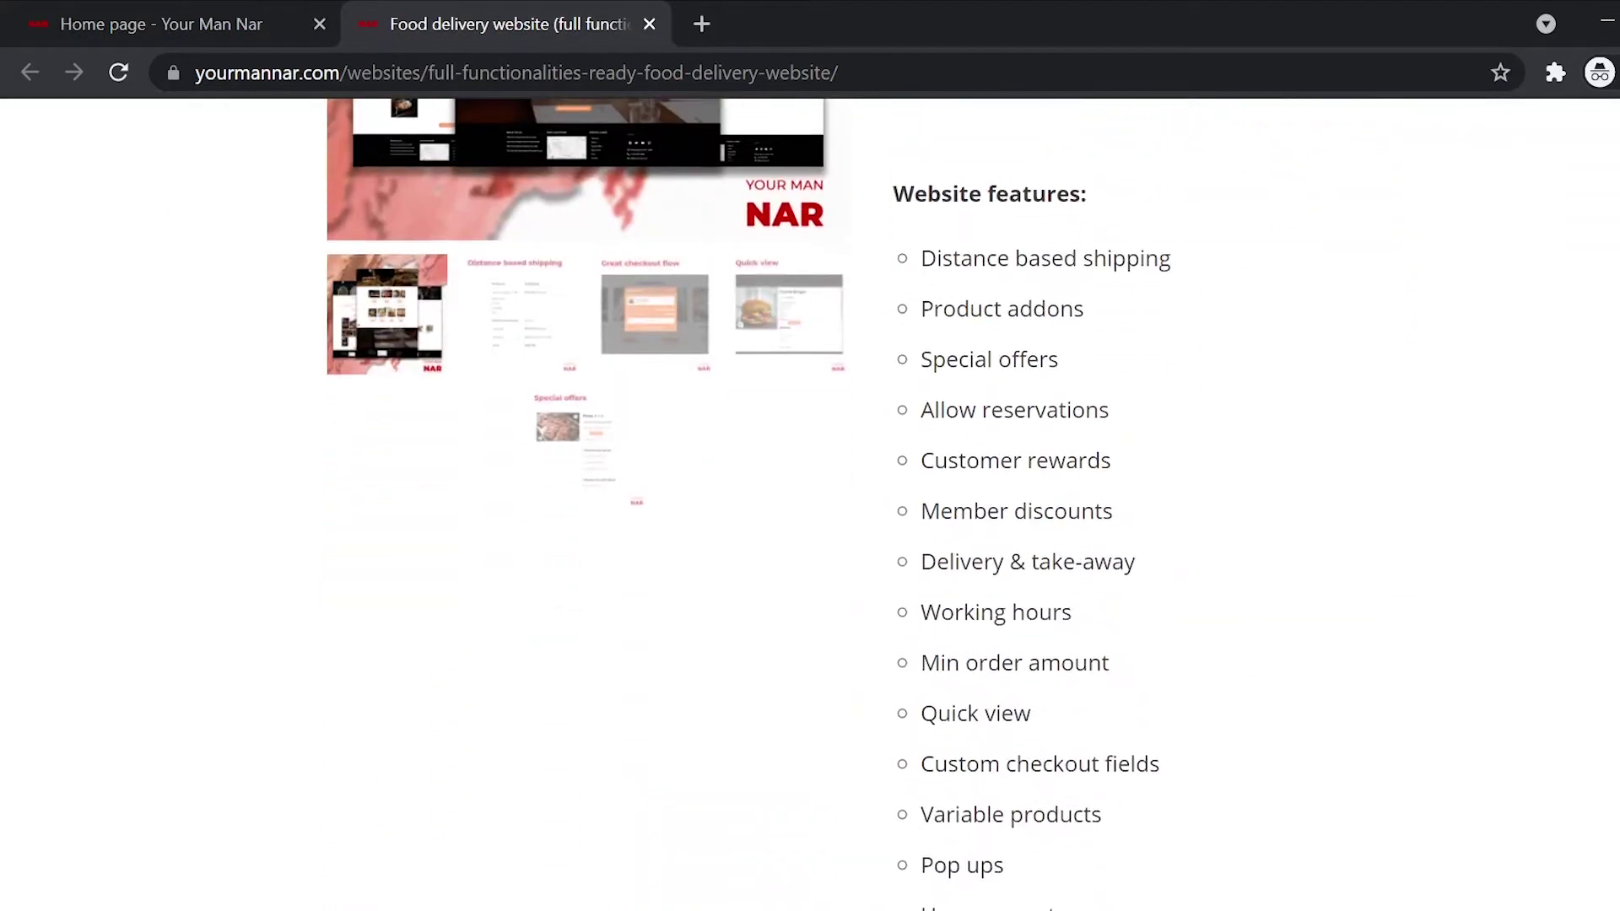
pyautogui.scroll(-4, 943, 595)
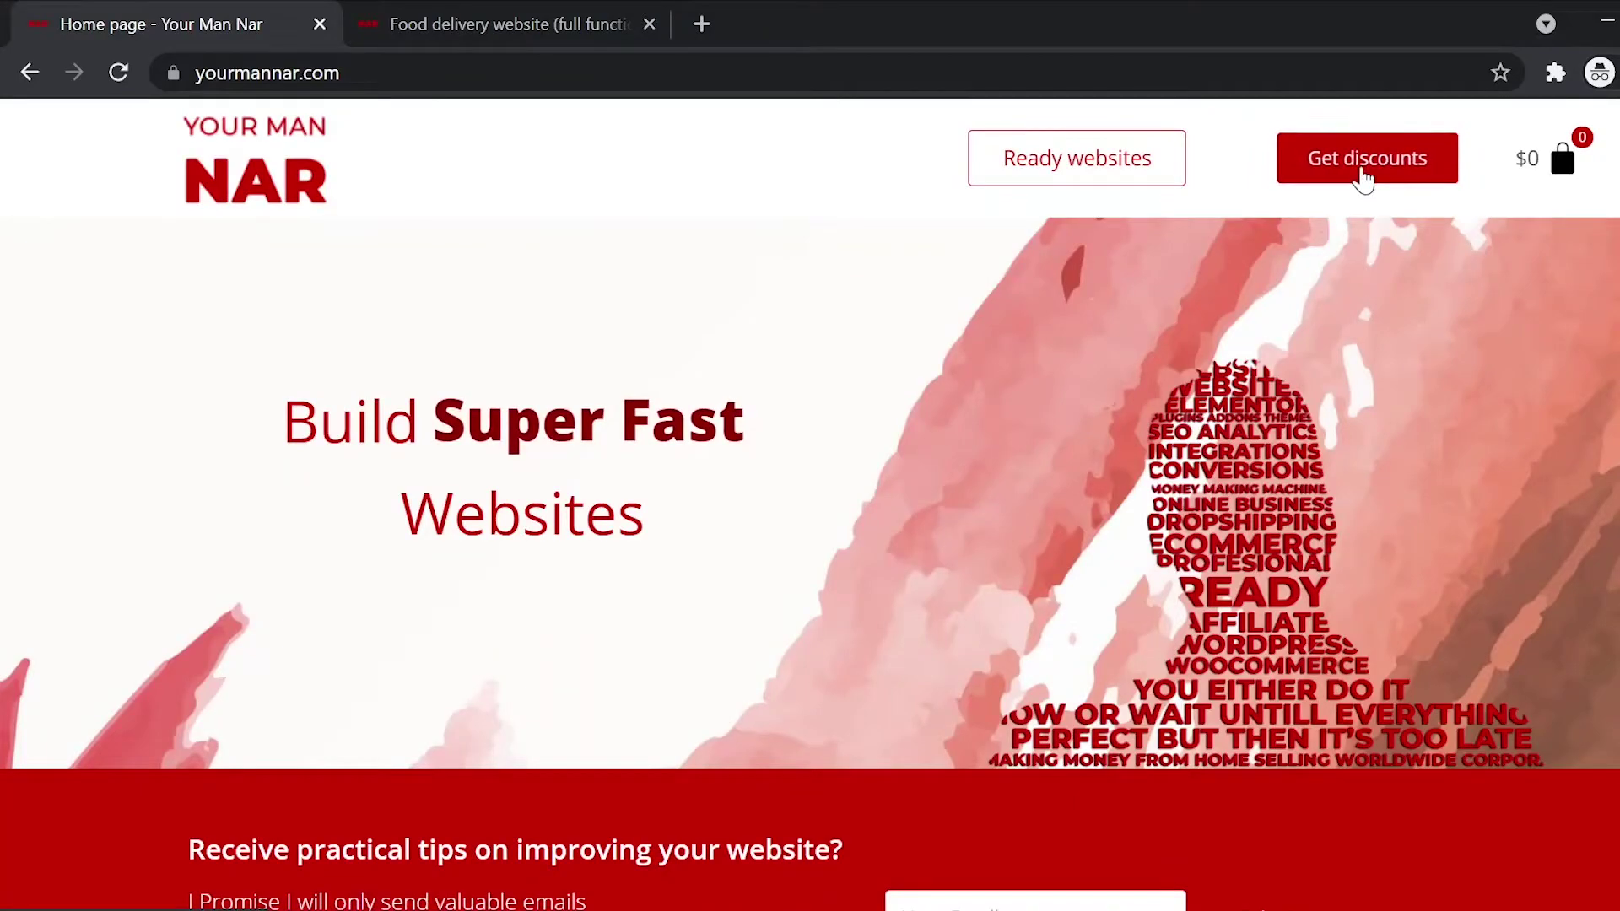
# Step: On the discount coupons page, select the coupon codes NAR10 and NAR15
pyautogui.click(1363, 162)
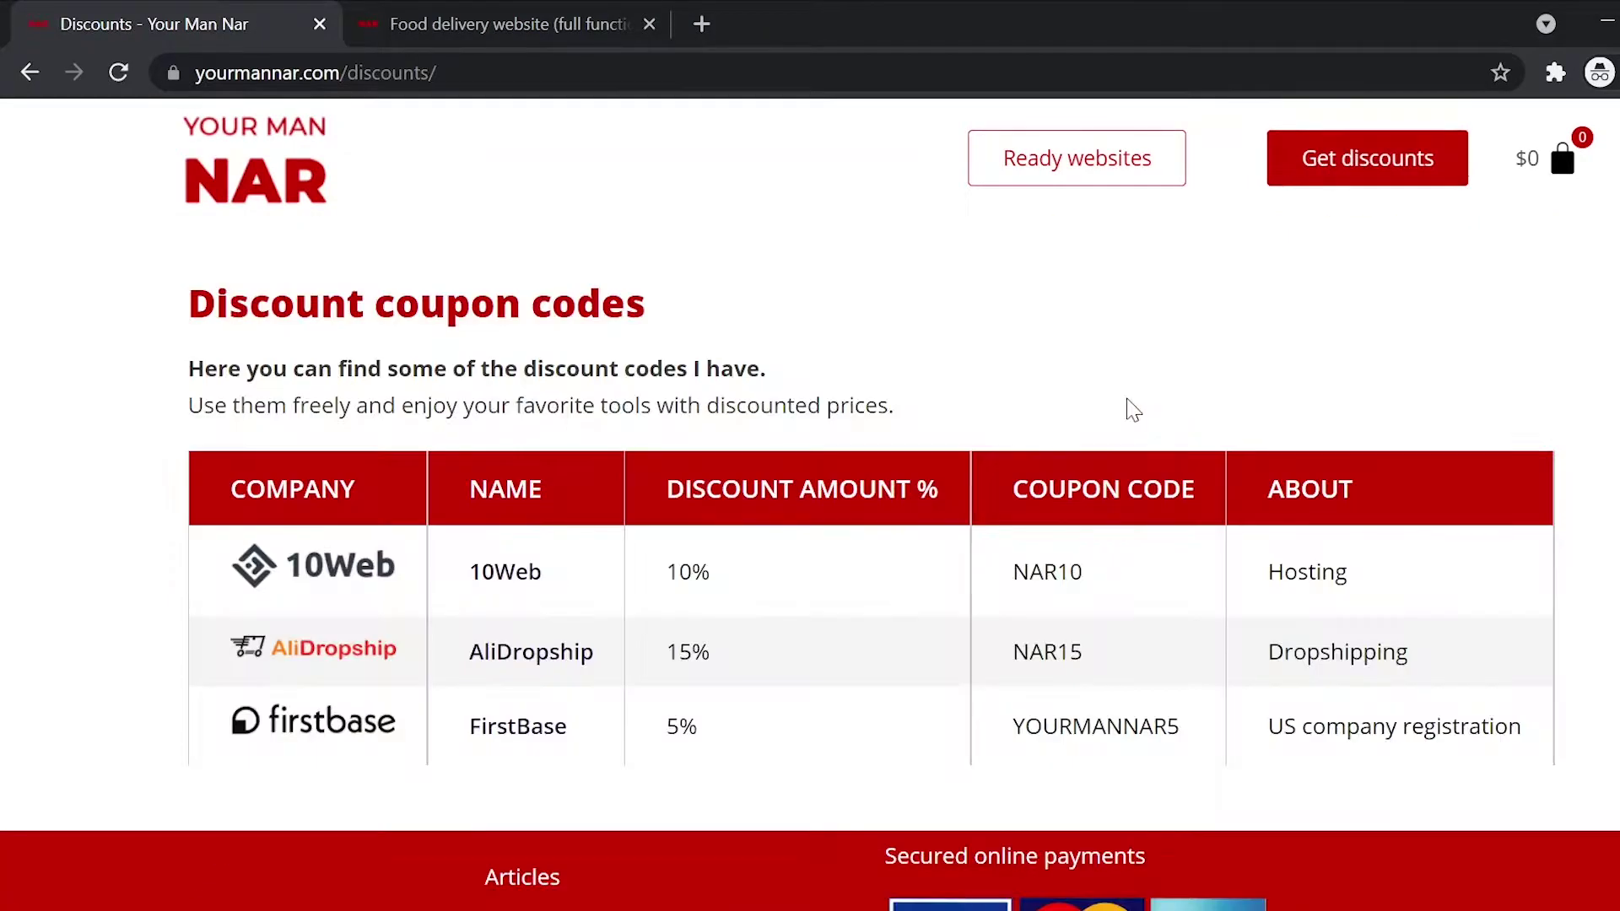
pyautogui.doubleClick(1017, 581)
pyautogui.click(1077, 518)
pyautogui.tripleClick(1077, 516)
pyautogui.doubleClick(1046, 652)
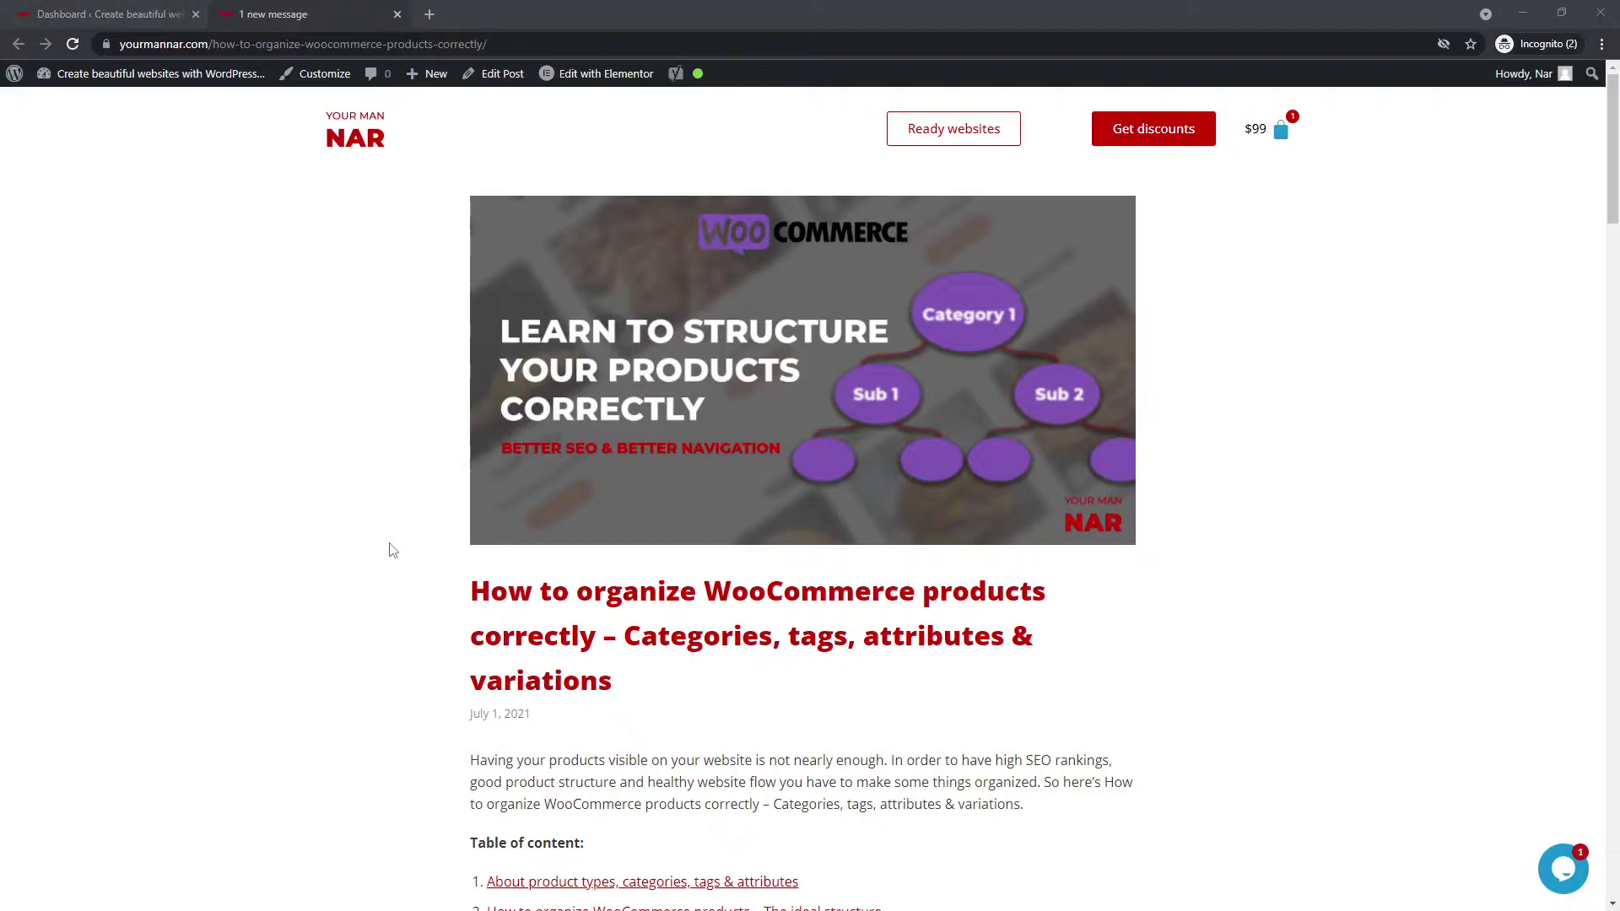
pyautogui.scroll(-7, 796, 485)
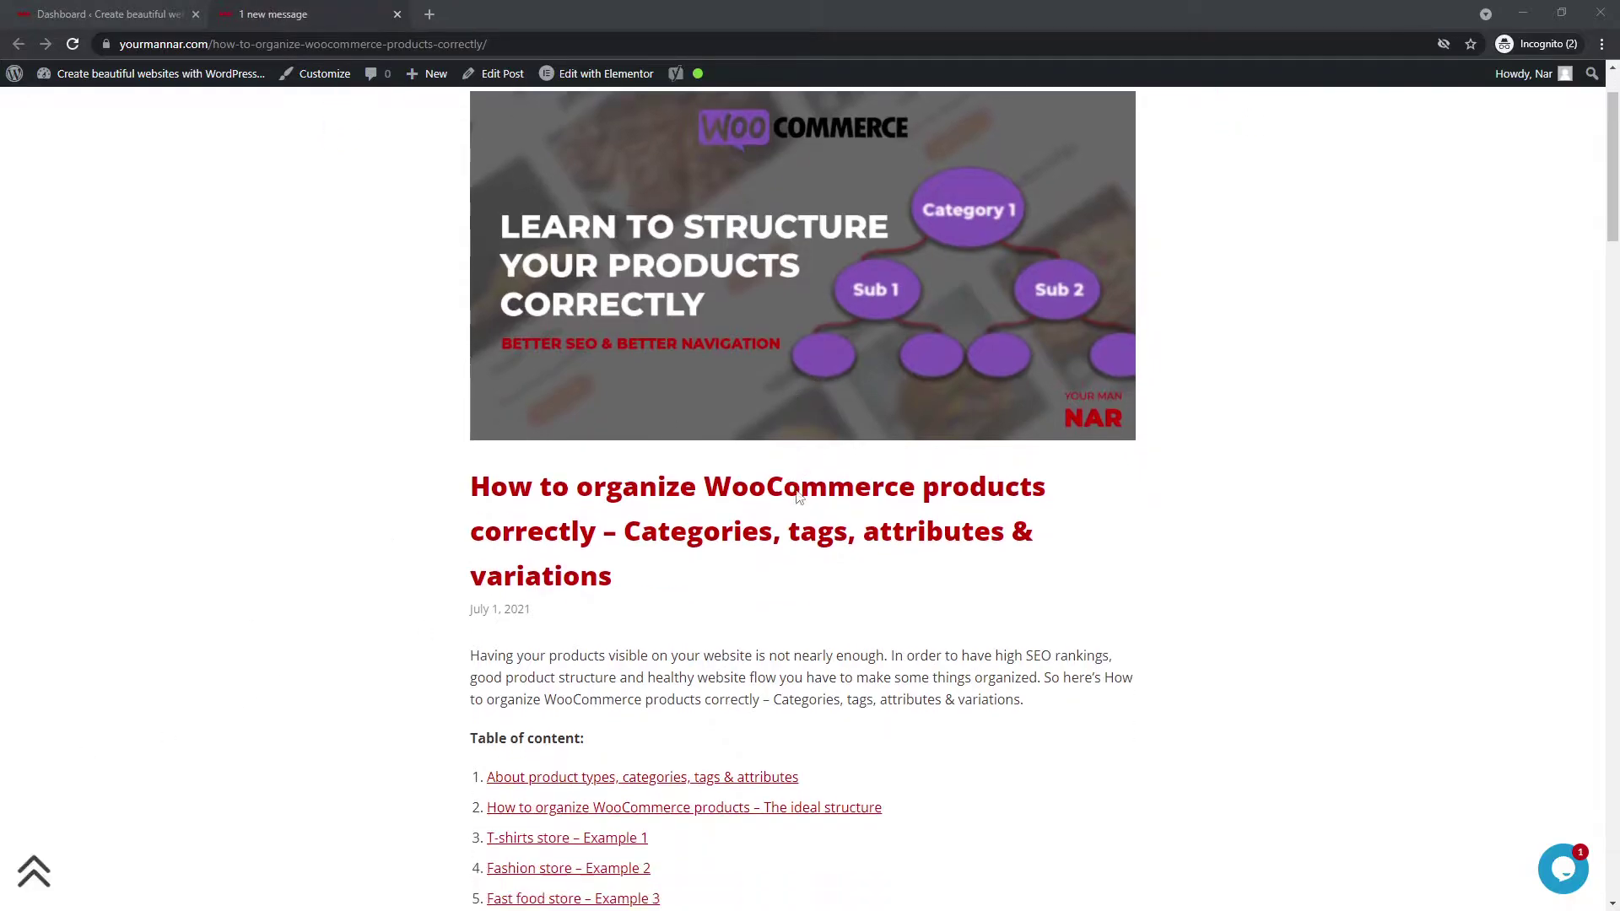
pyautogui.scroll(-1, 798, 475)
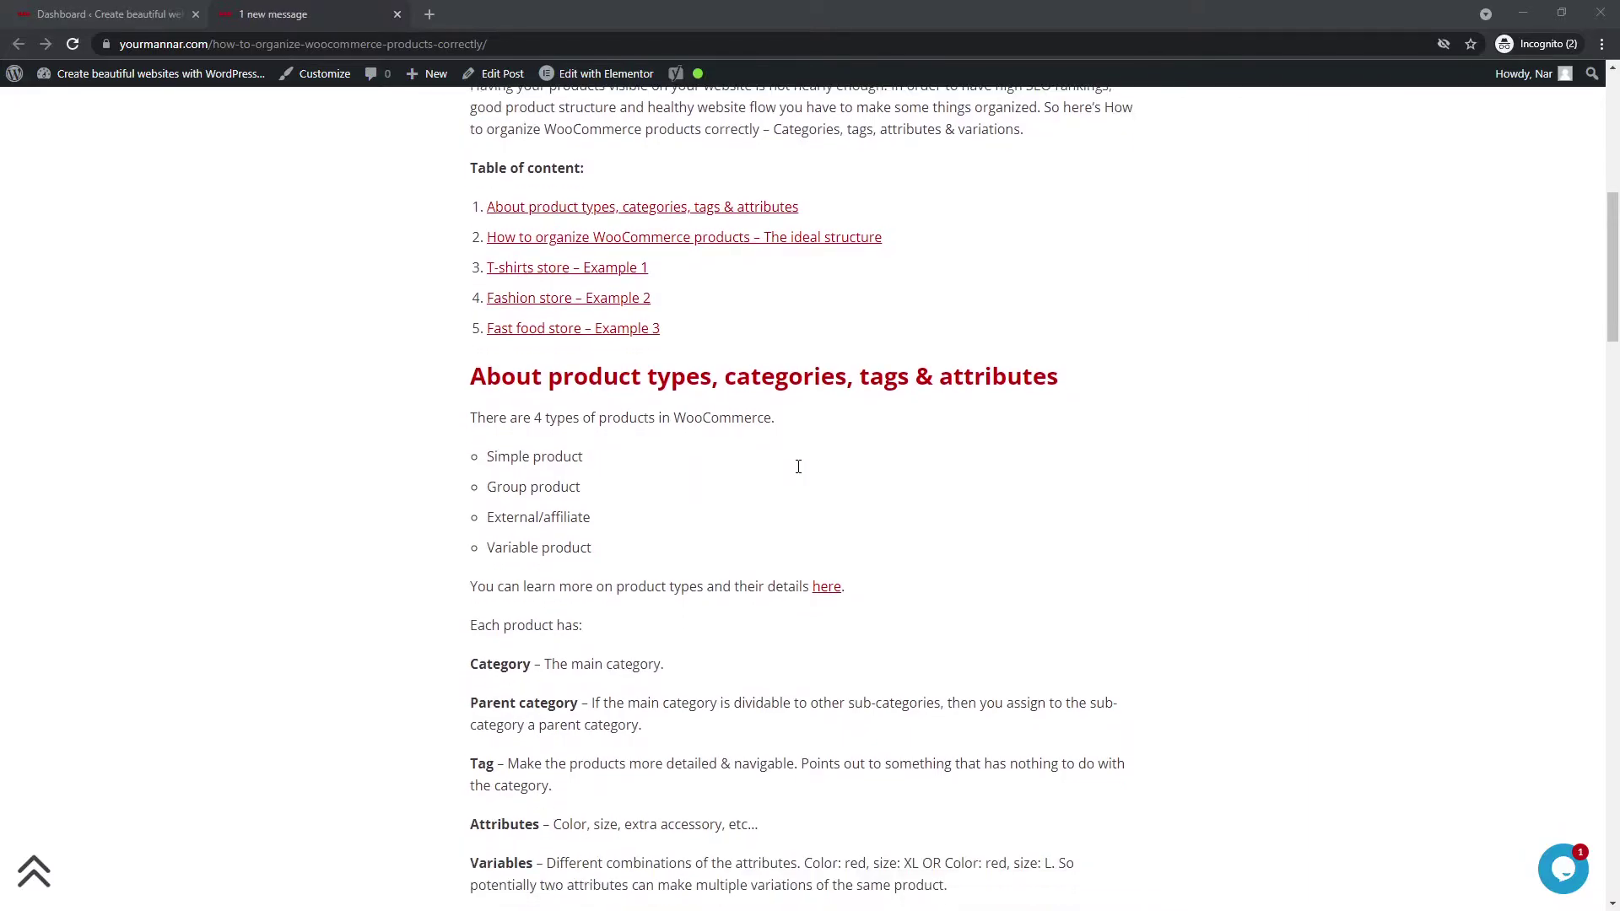
pyautogui.scroll(8, 798, 467)
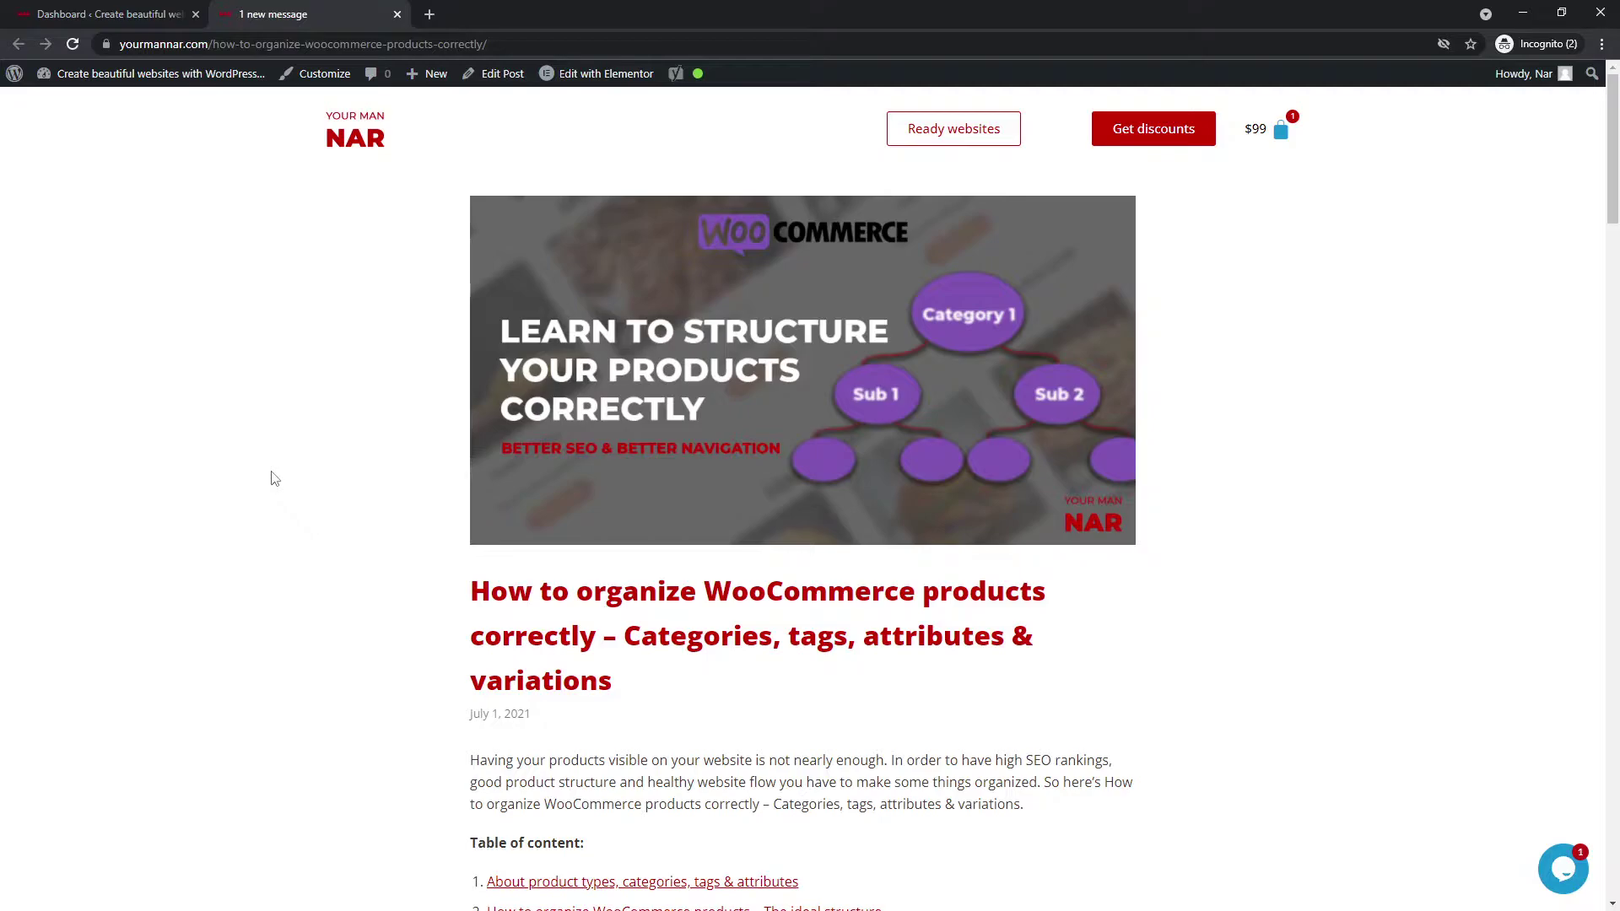
# Step: Scroll down to 'EXAMPLE 1 – T-shirts store', selecting the Women and Men categories along the way
pyautogui.scroll(-4, 377, 488)
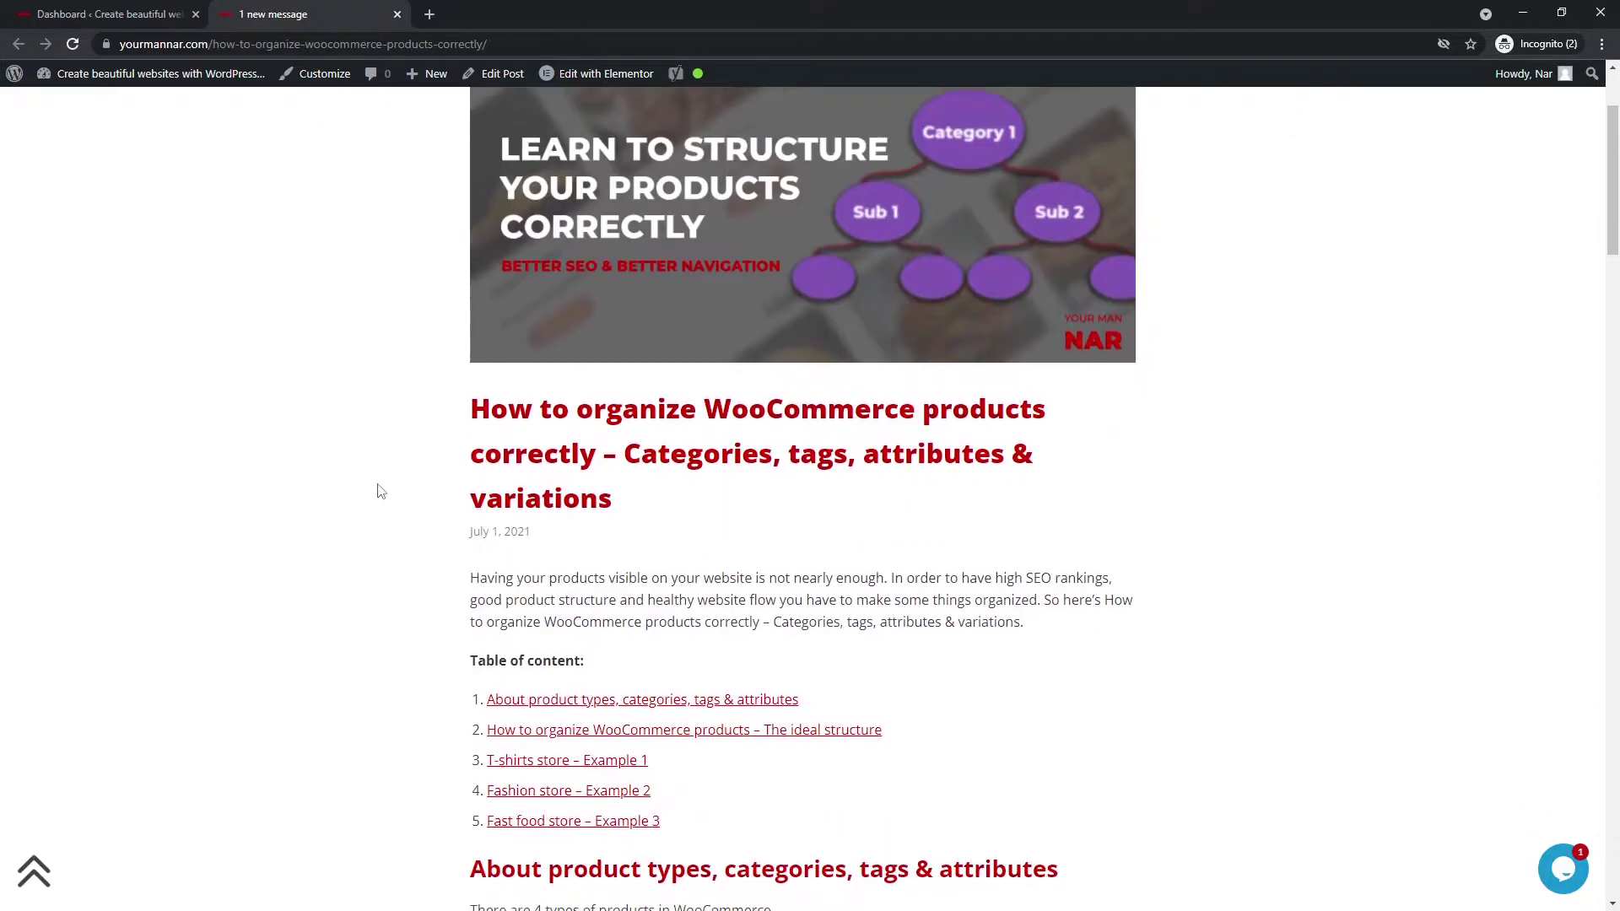
pyautogui.scroll(3, 376, 454)
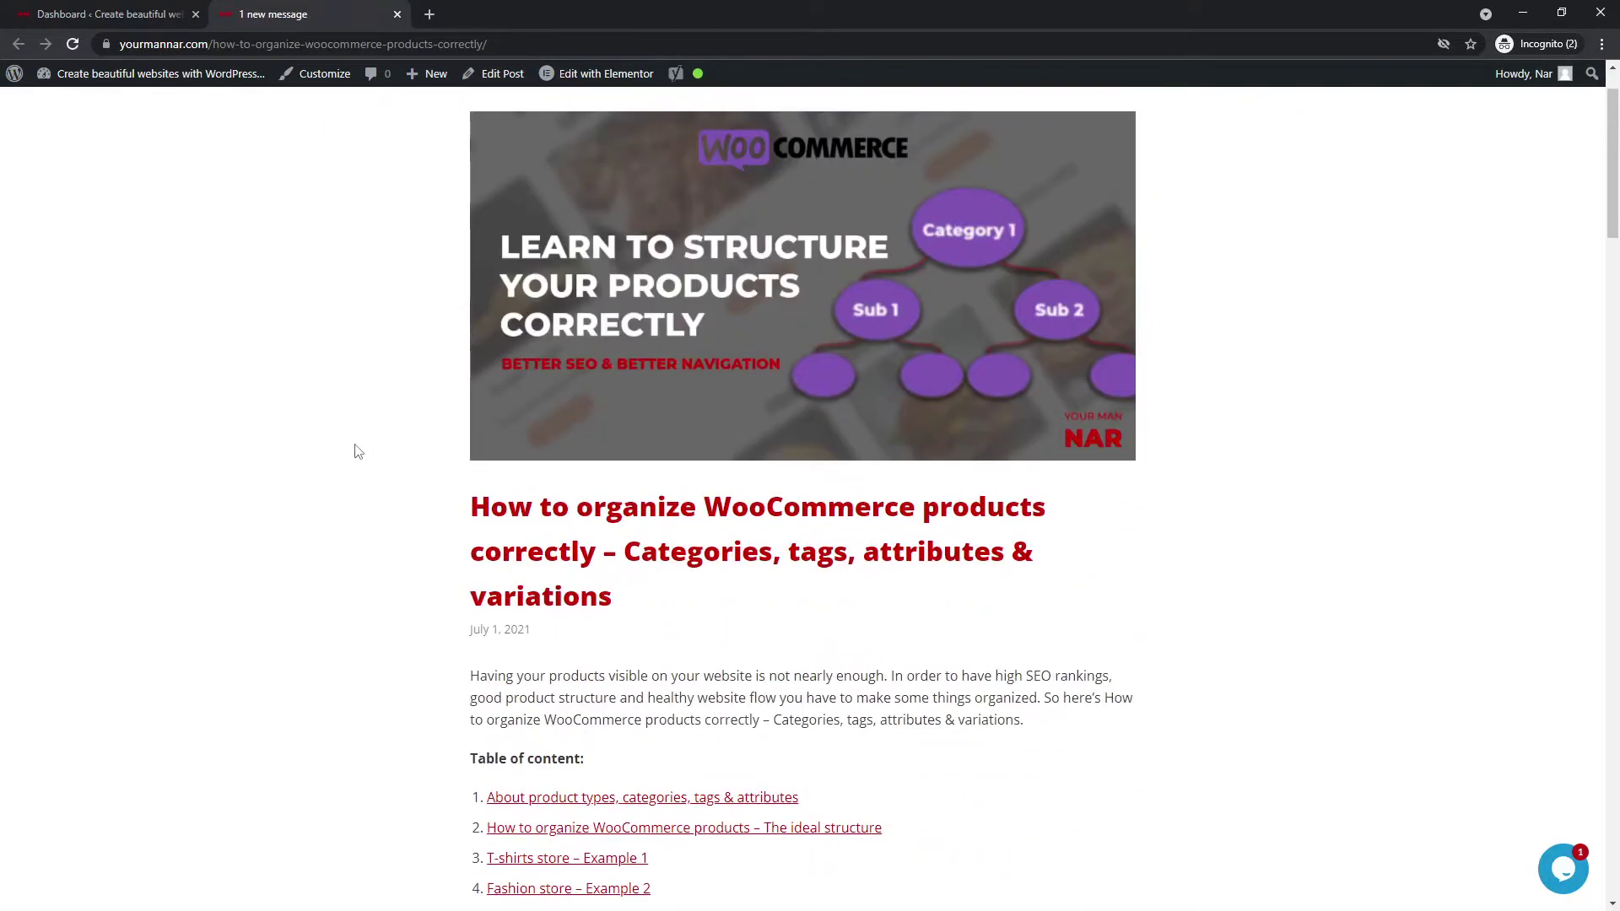
pyautogui.scroll(-7, 530, 423)
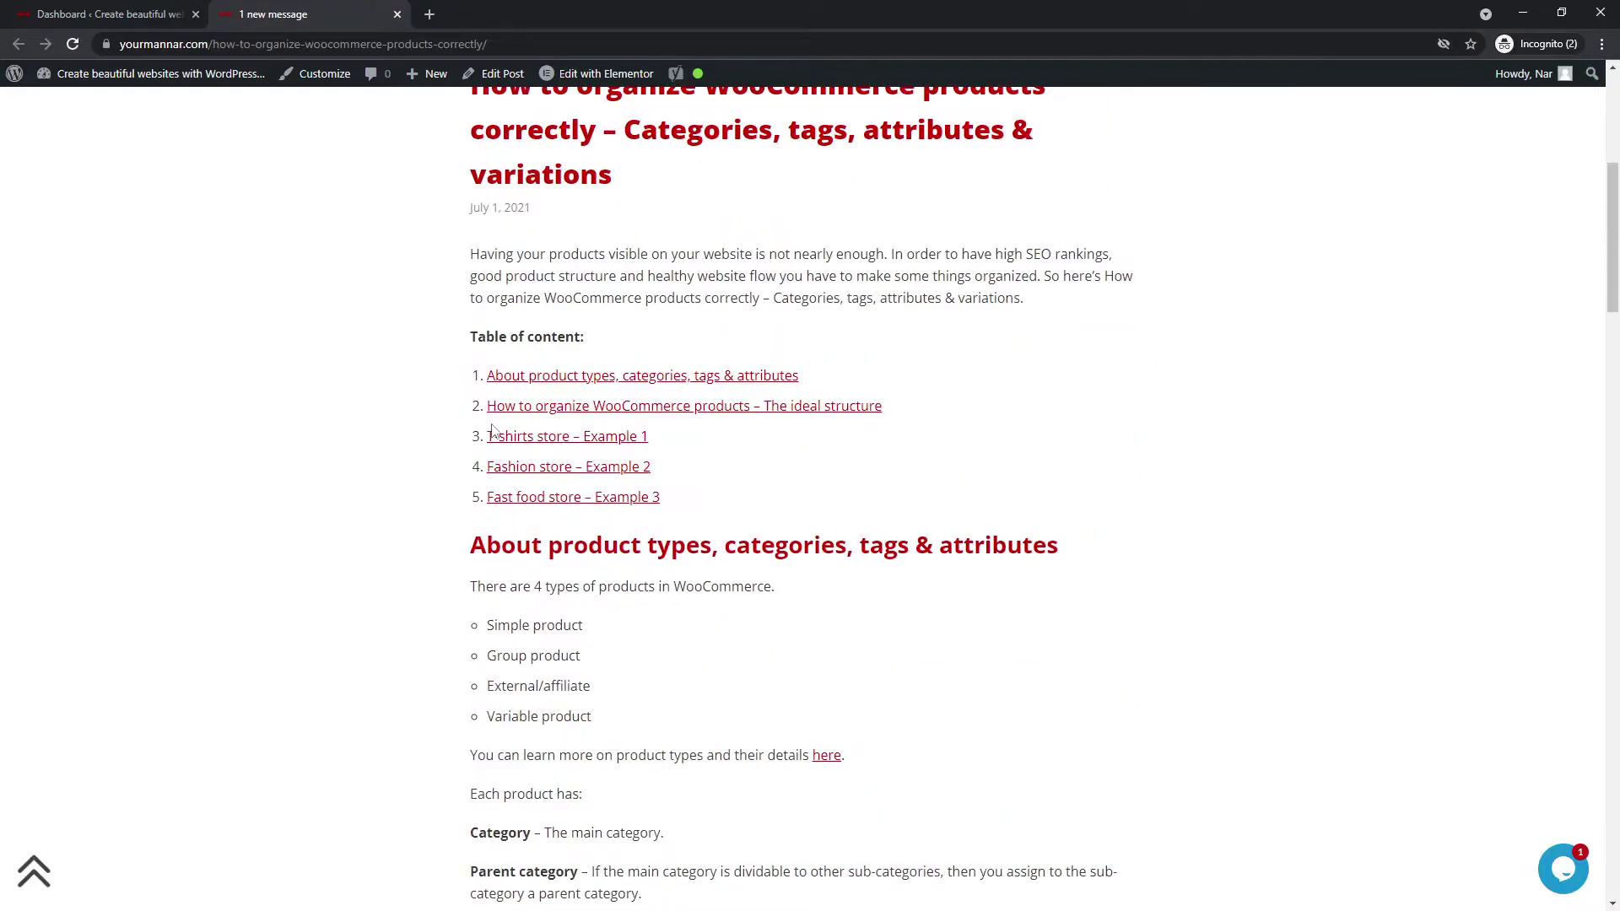
pyautogui.scroll(-6, 461, 470)
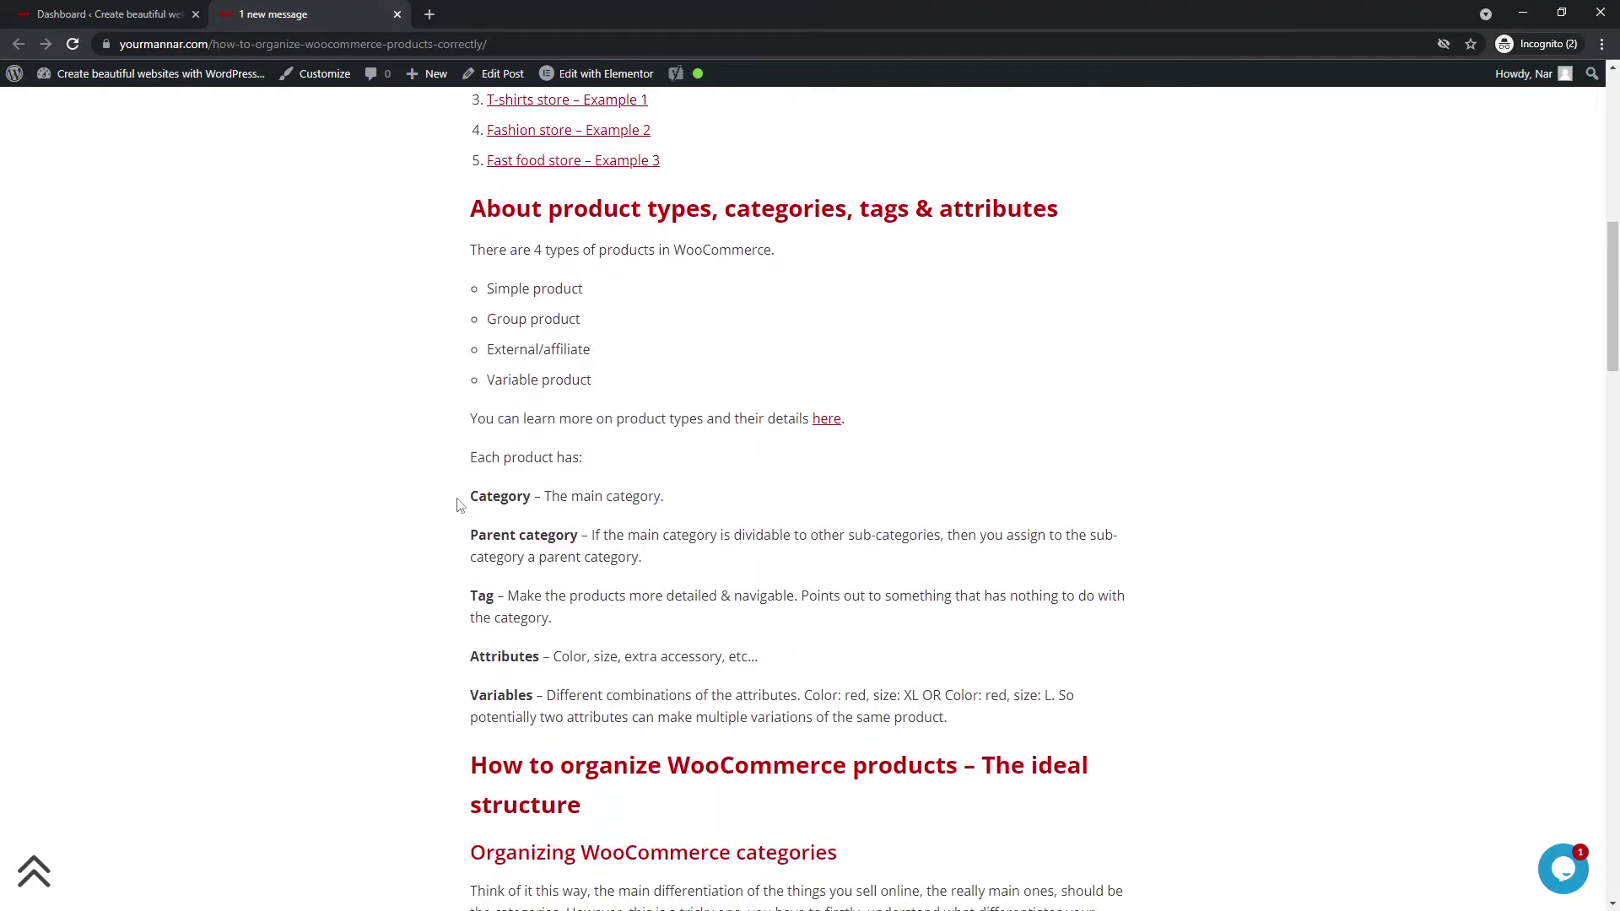
pyautogui.scroll(-7, 458, 514)
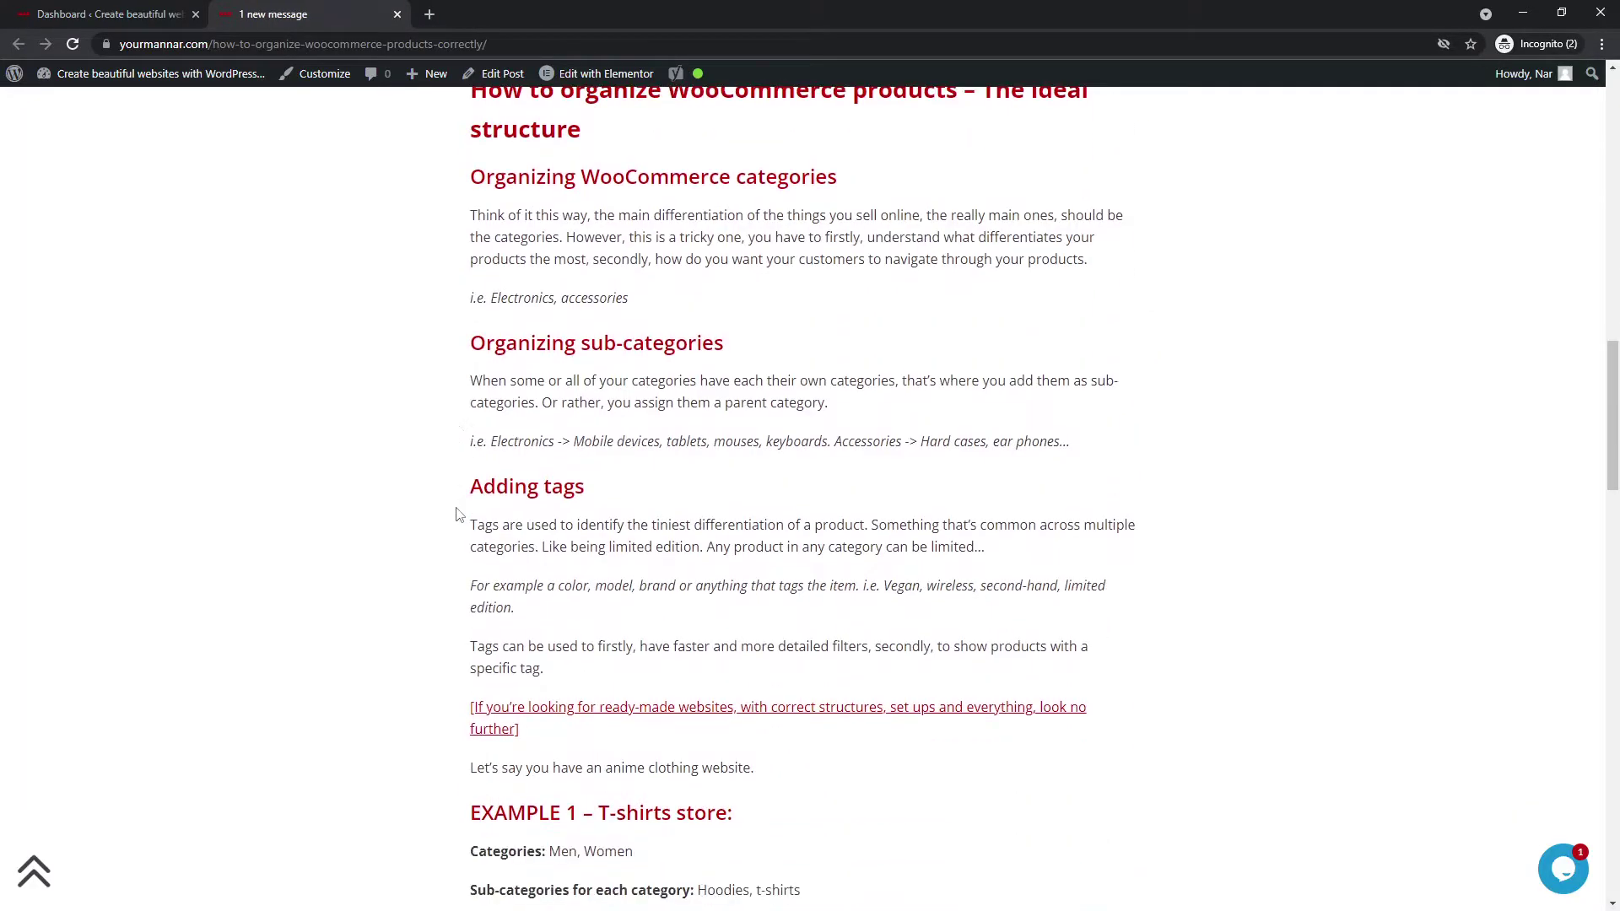
pyautogui.scroll(-2, 458, 515)
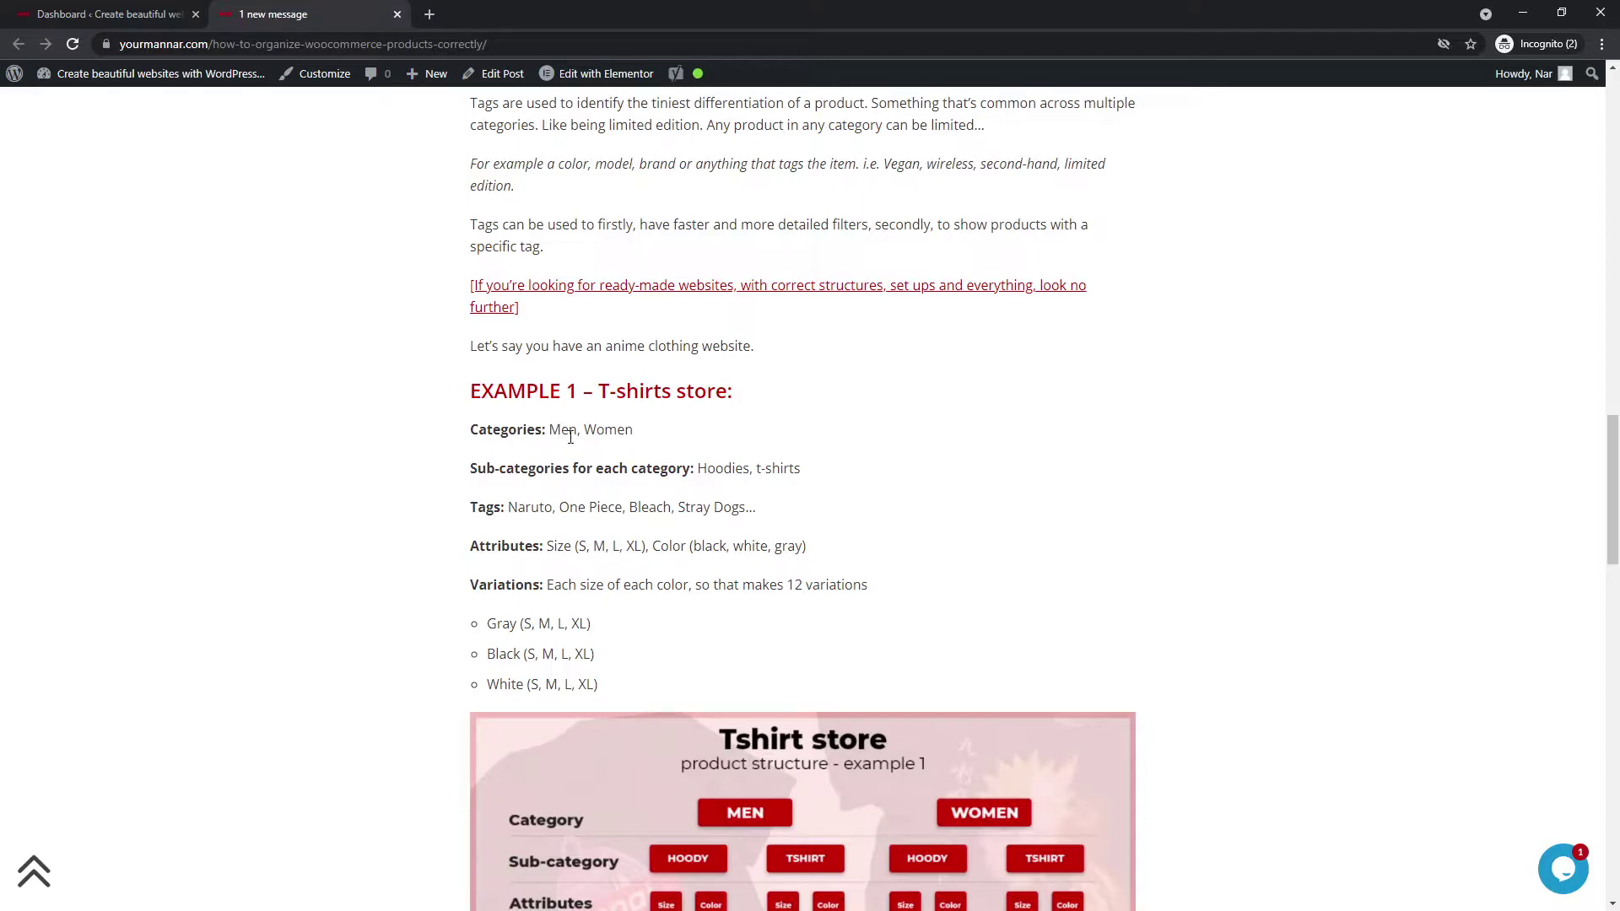
pyautogui.doubleClick(607, 430)
pyautogui.doubleClick(562, 430)
pyautogui.click(642, 432)
pyautogui.scroll(-2, 511, 294)
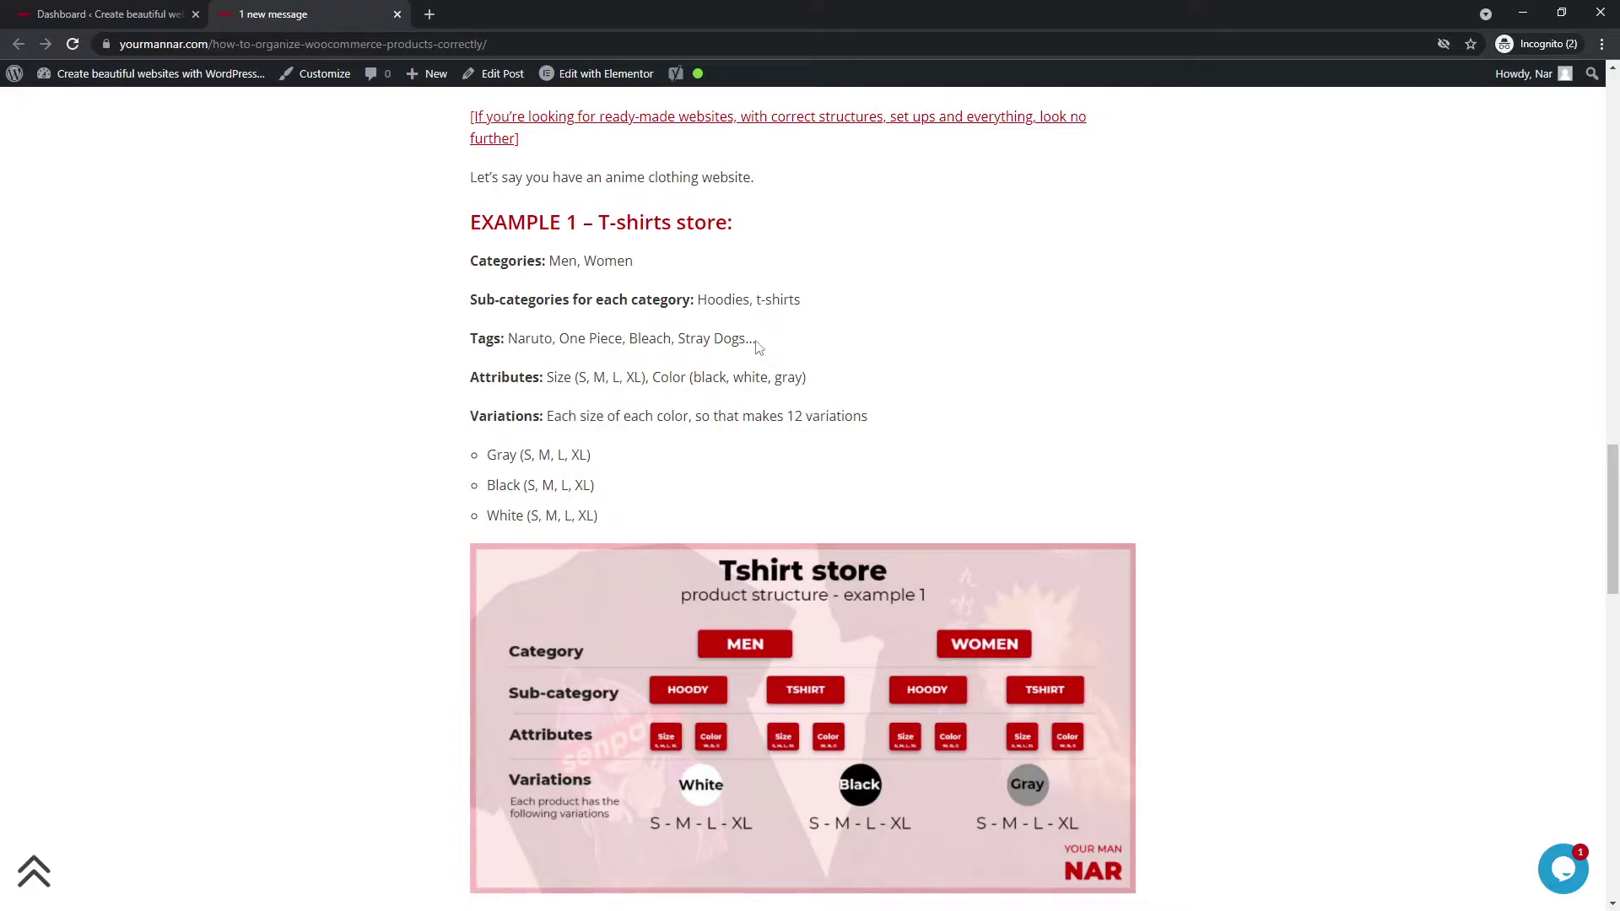
# Step: Select the Tags line from Naruto to Stray Dogs, then narrow the selection to Naruto
pyautogui.moveTo(745, 339); pyautogui.dragTo(509, 338)
pyautogui.doubleClick(512, 337)
pyautogui.scroll(-6, 456, 506)
pyautogui.scroll(-1, 455, 506)
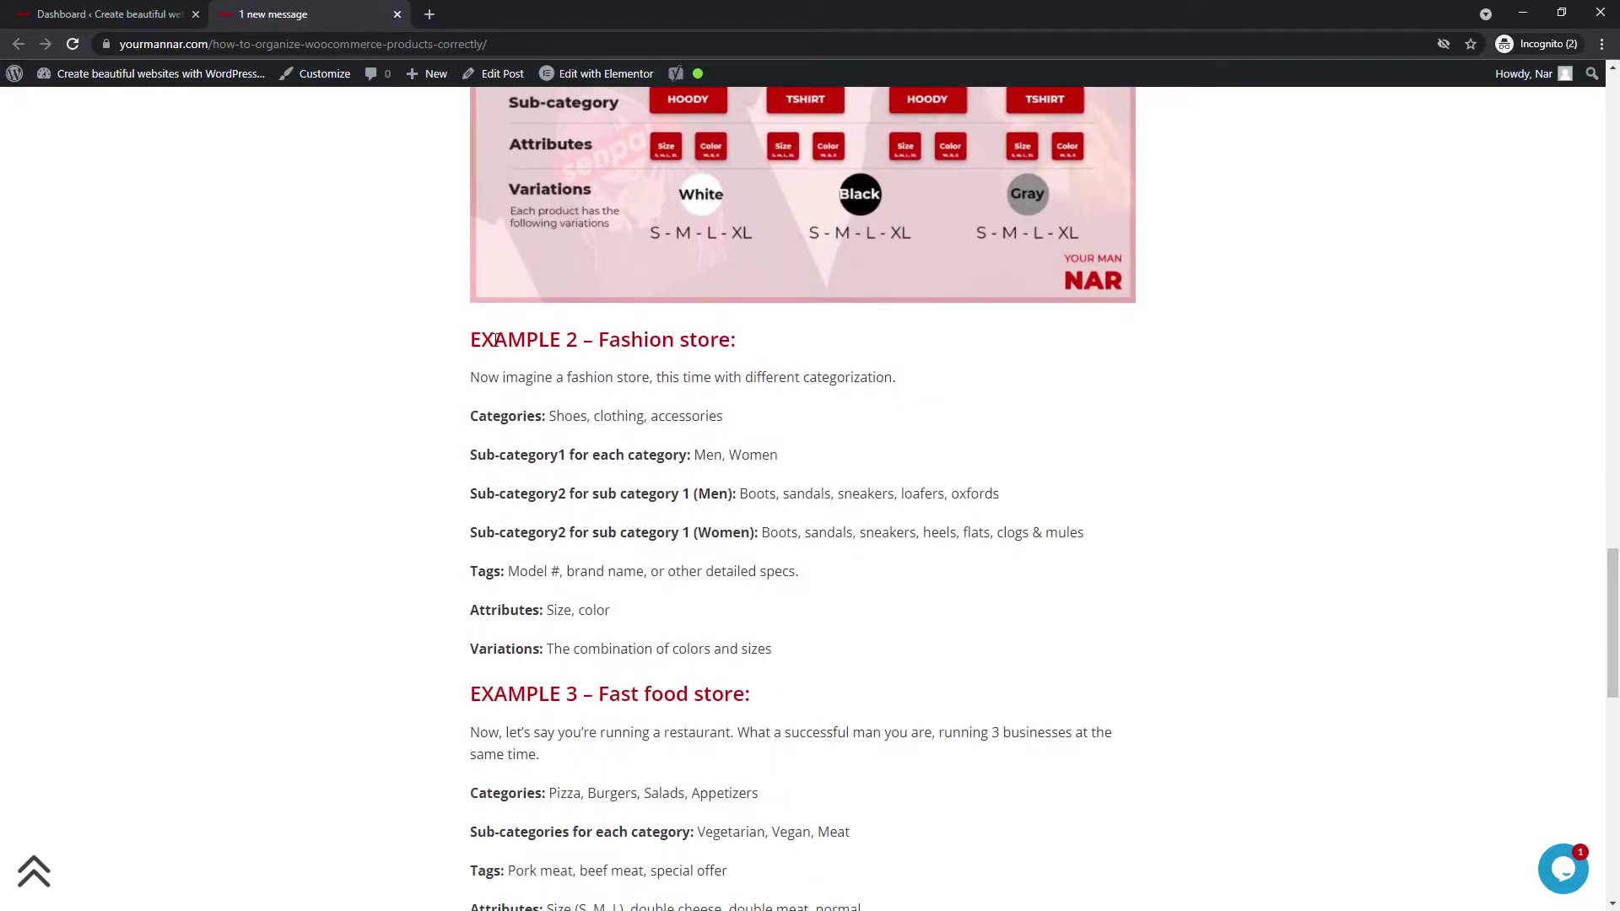
pyautogui.moveTo(470, 339); pyautogui.dragTo(690, 358)
pyautogui.click(690, 359)
pyautogui.scroll(6, 641, 397)
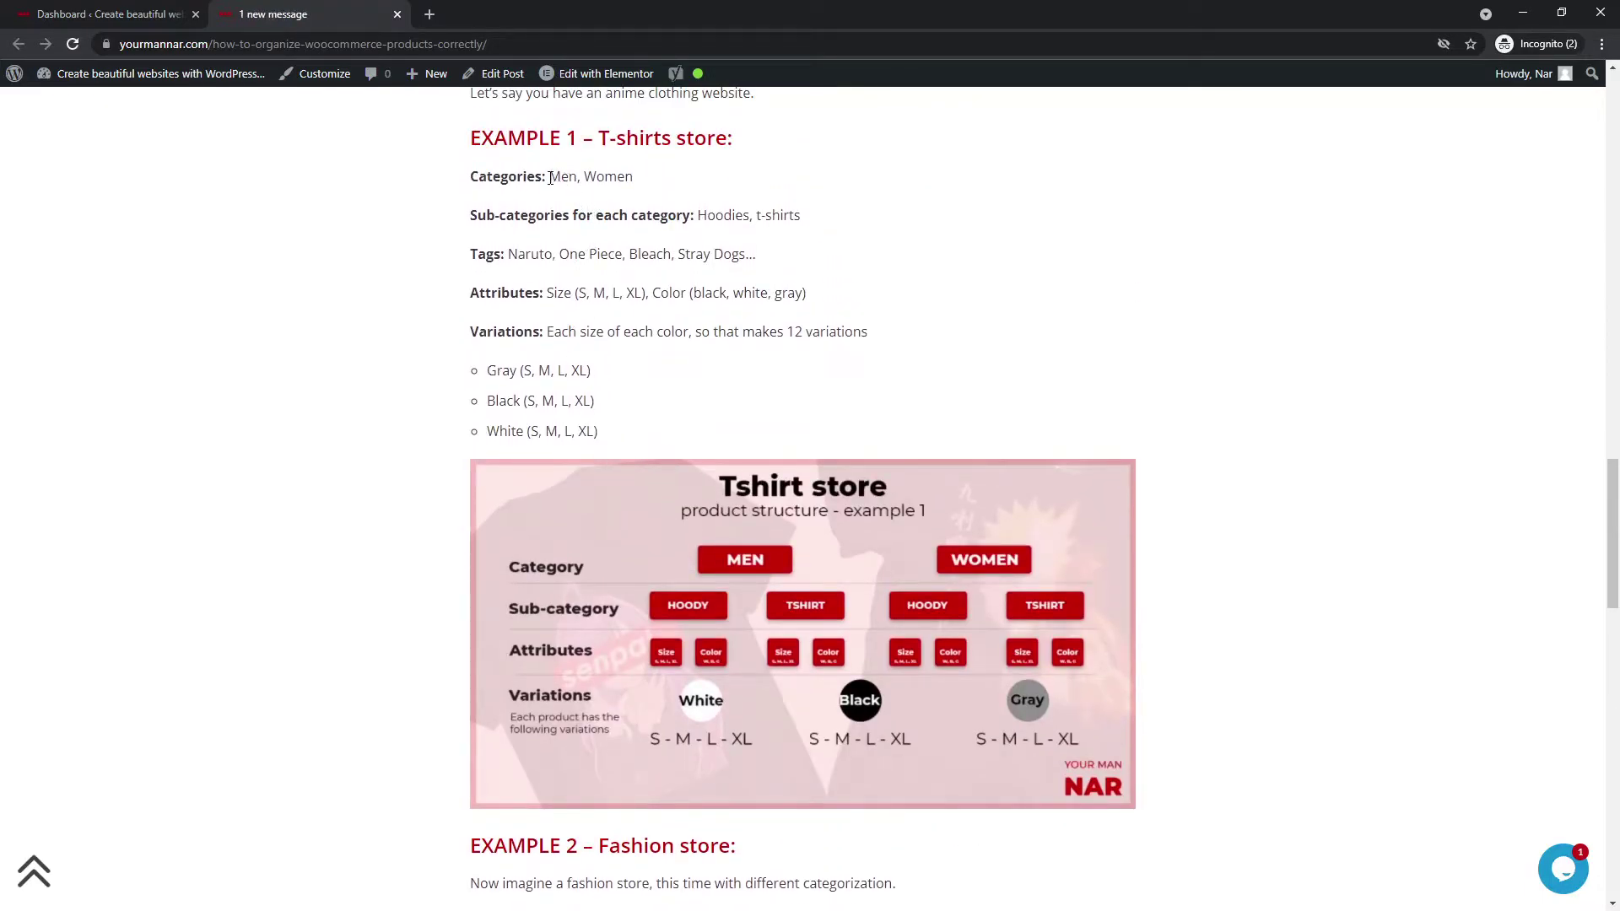
pyautogui.moveTo(550, 178); pyautogui.dragTo(617, 178)
pyautogui.scroll(-1, 734, 242)
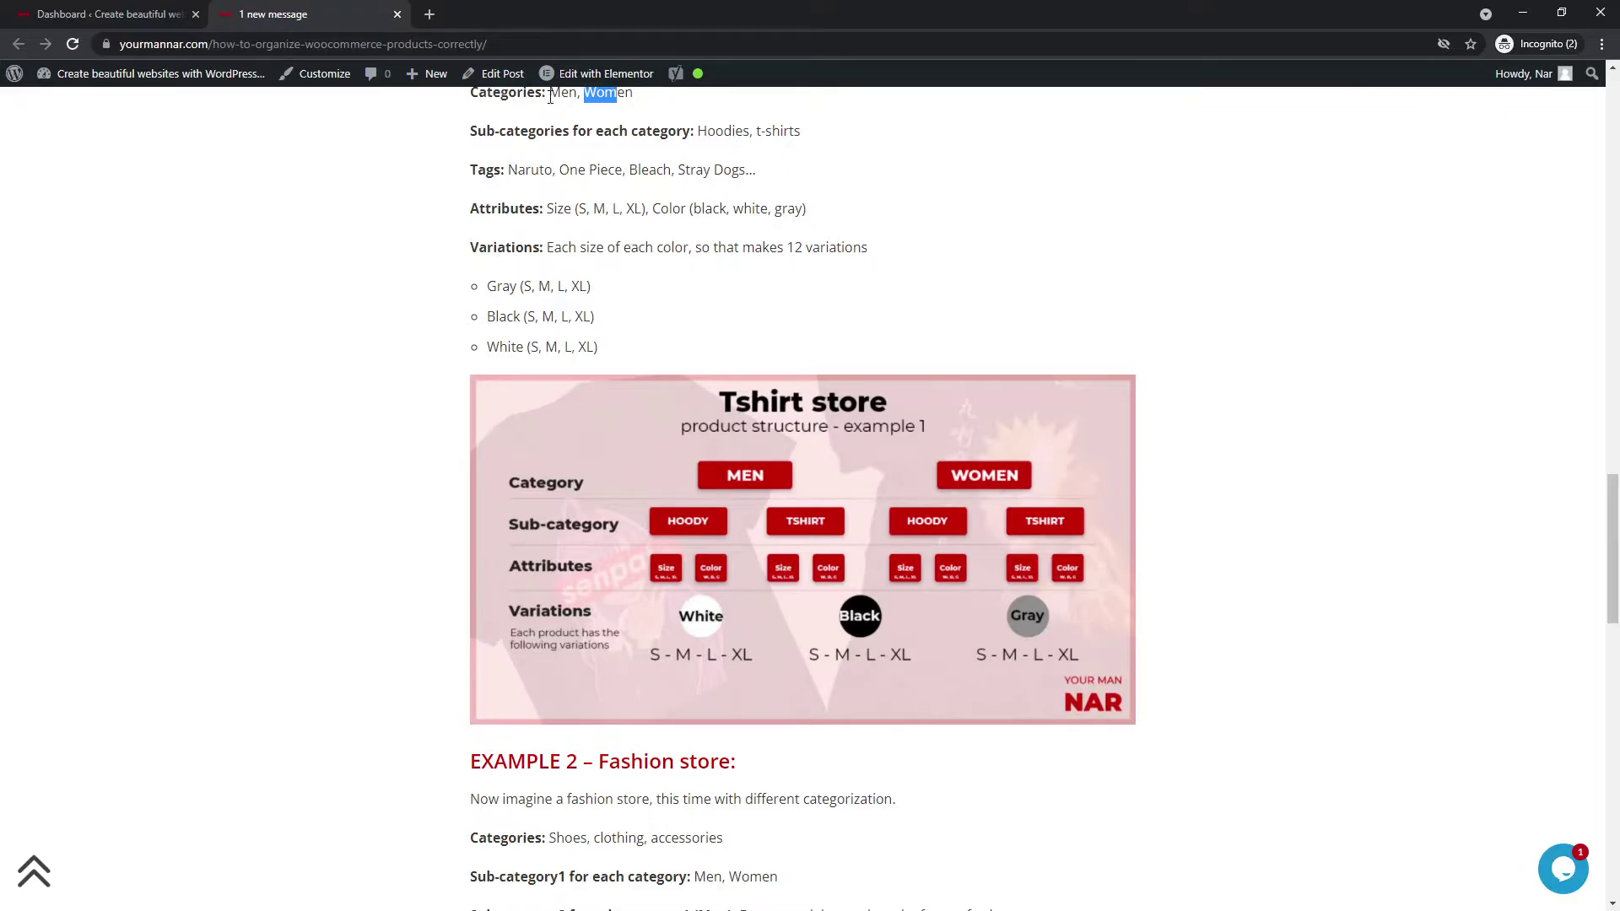
pyautogui.moveTo(548, 93); pyautogui.dragTo(577, 93)
pyautogui.scroll(-3, 388, 450)
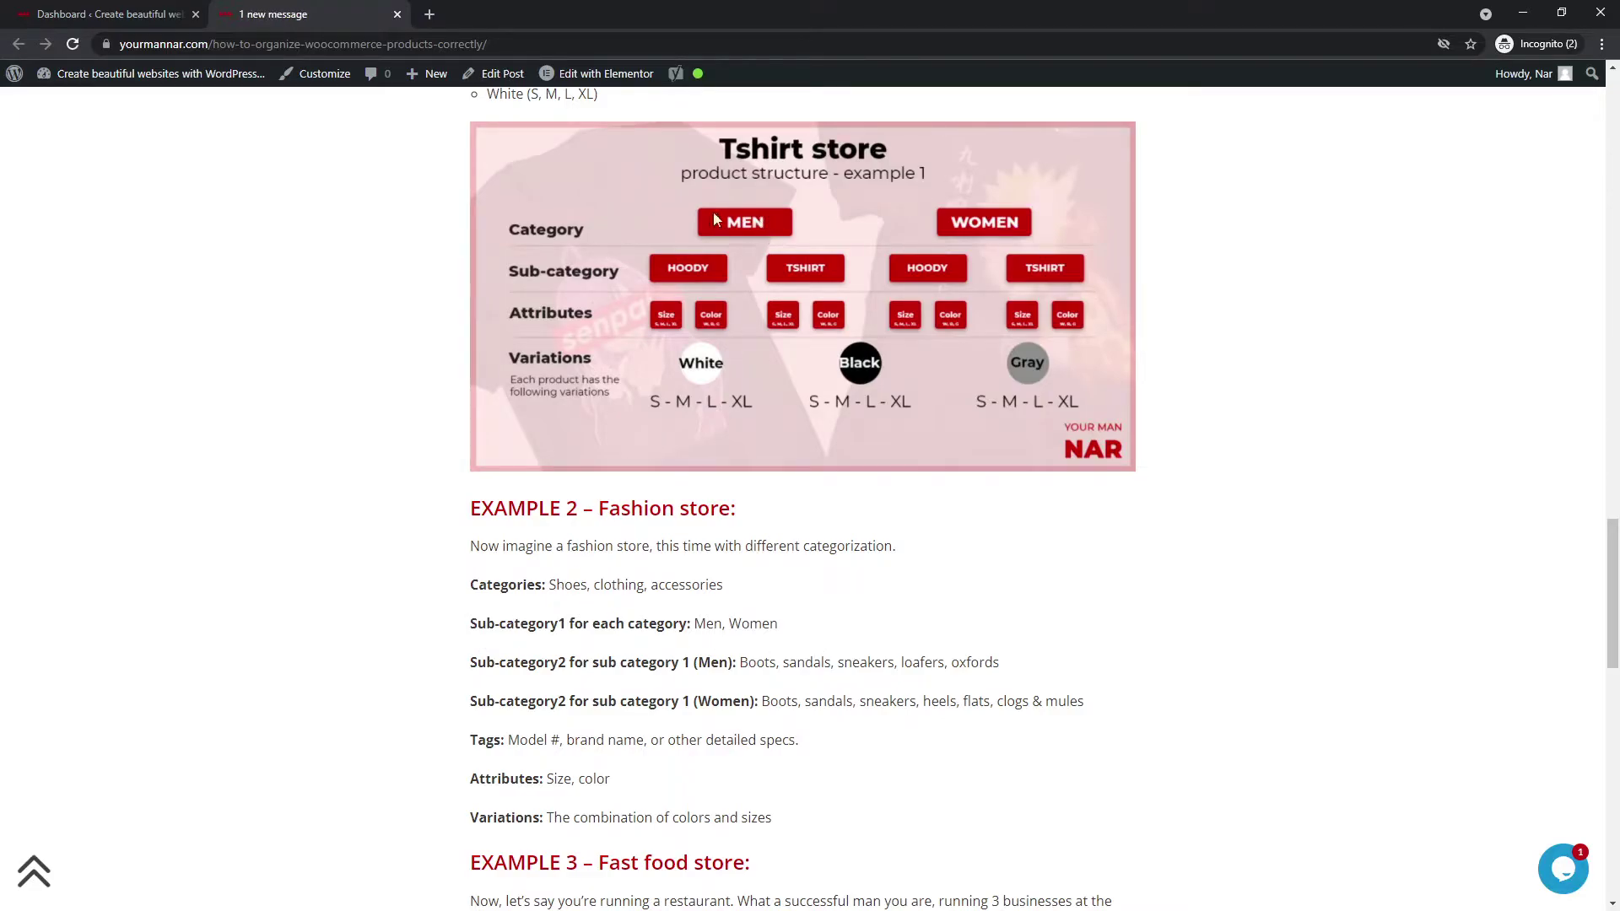
pyautogui.scroll(-1, 535, 532)
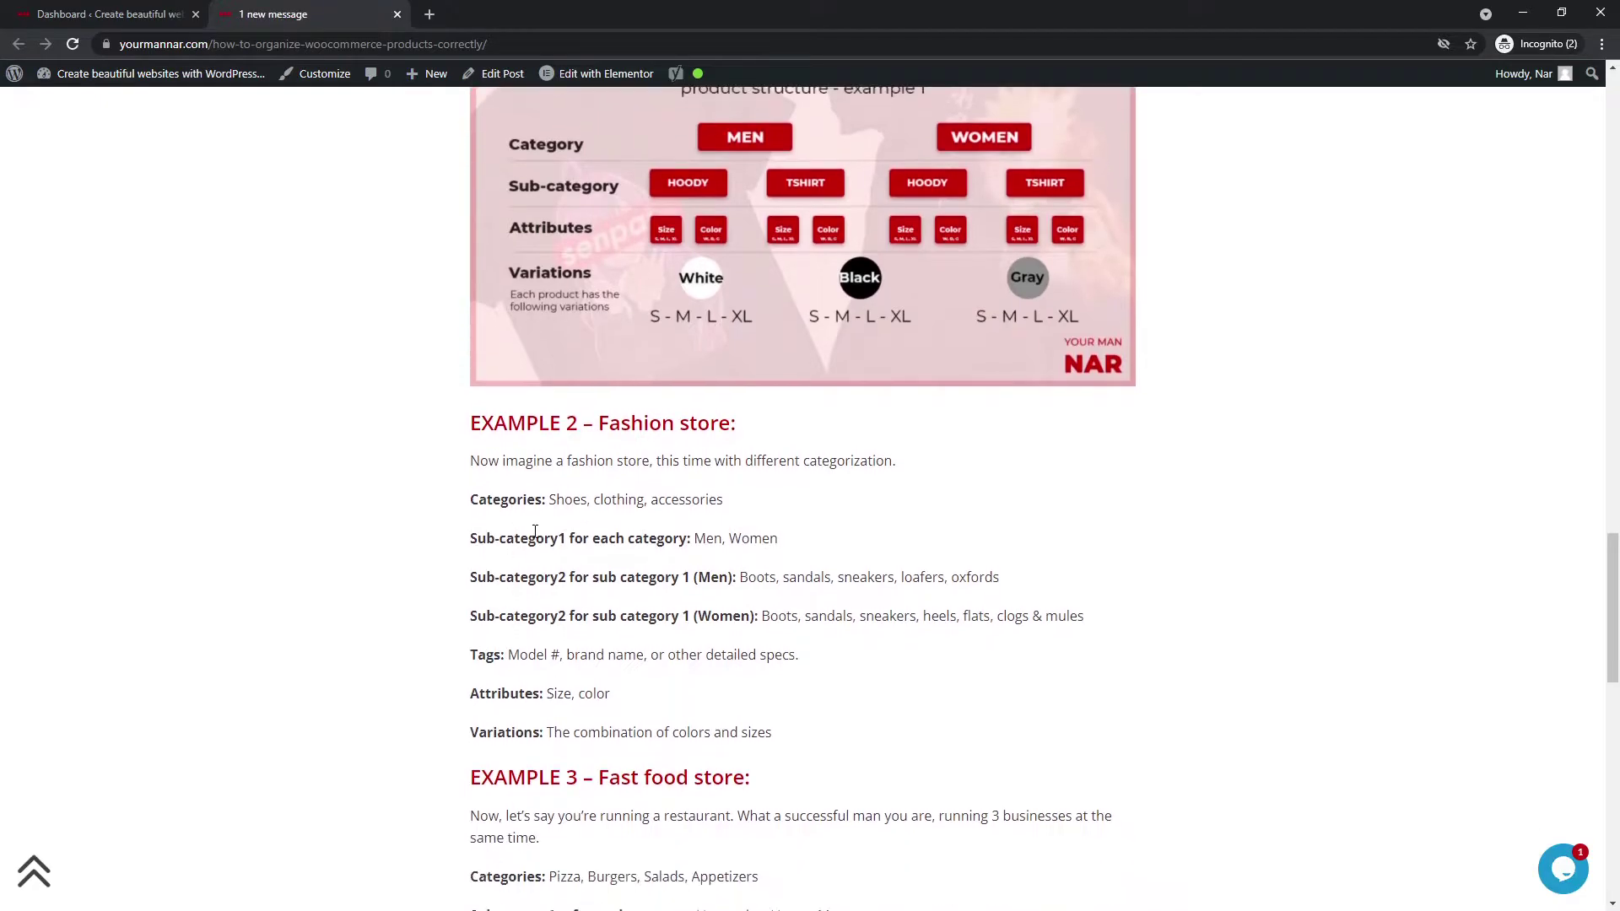
pyautogui.scroll(-1, 535, 531)
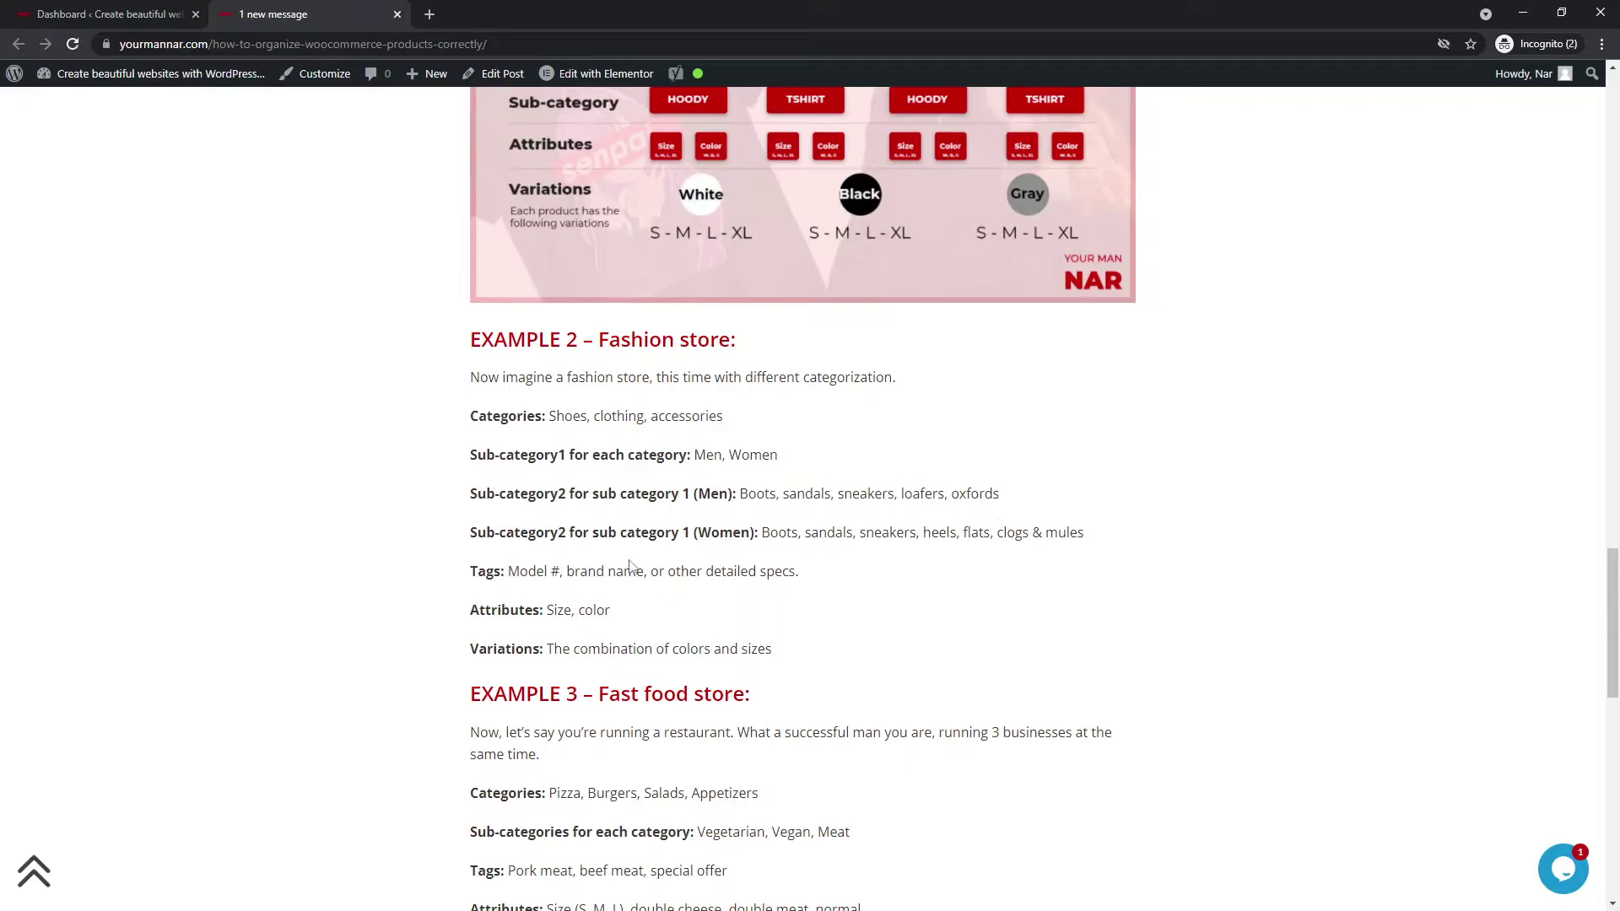
pyautogui.moveTo(751, 536); pyautogui.dragTo(696, 536)
pyautogui.click(770, 537)
pyautogui.moveTo(548, 412); pyautogui.dragTo(587, 413)
pyautogui.moveTo(694, 455); pyautogui.dragTo(1021, 506)
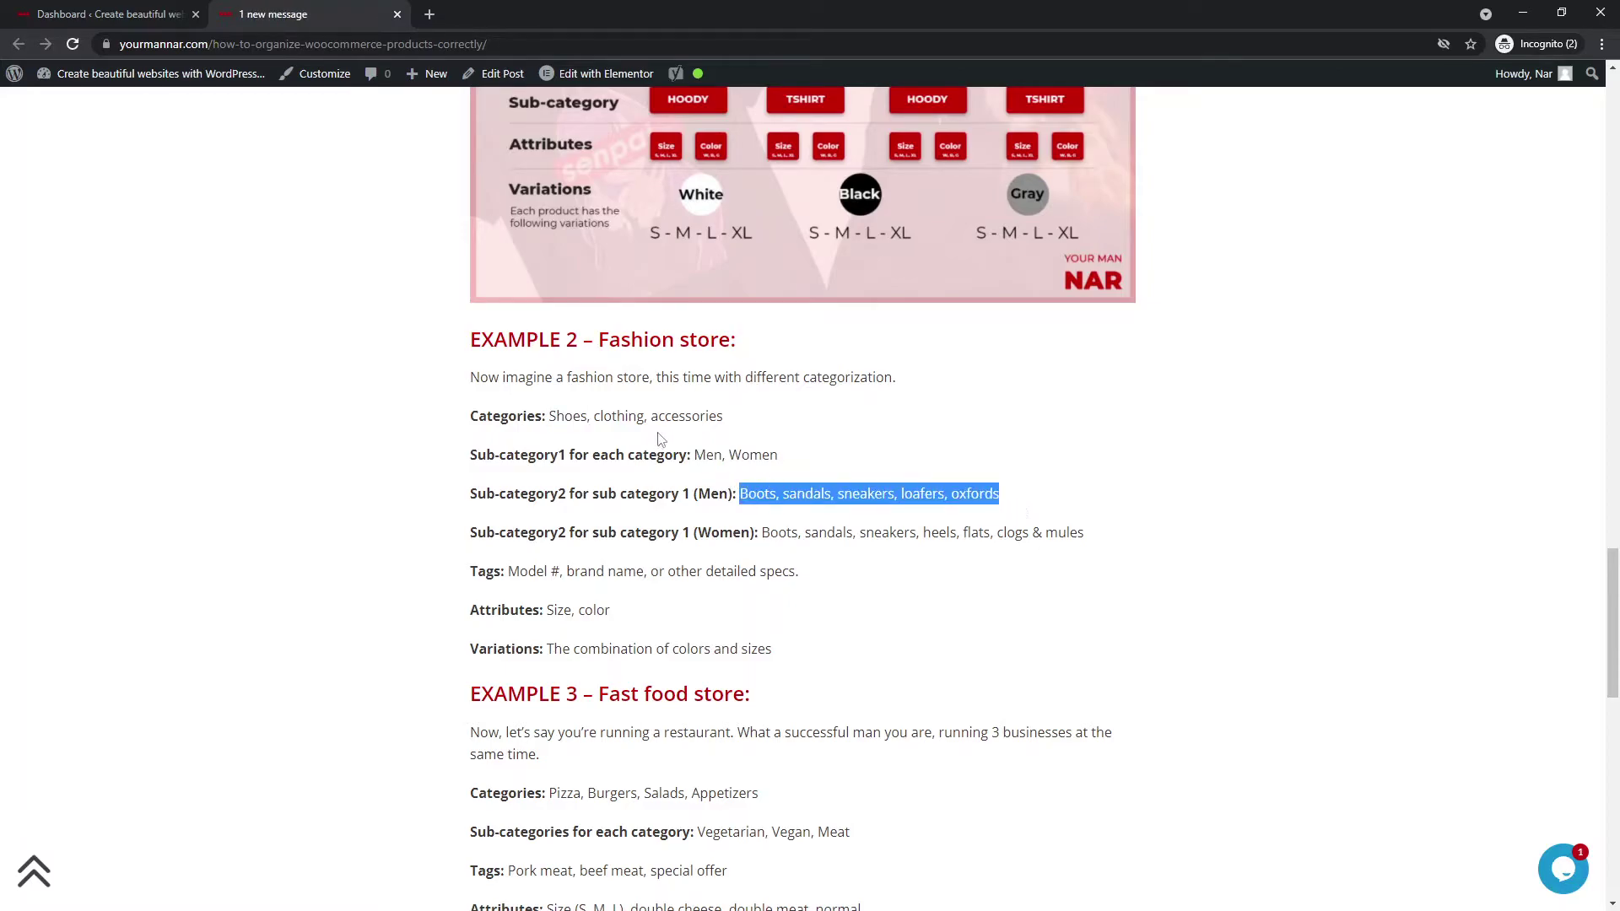
pyautogui.moveTo(548, 414); pyautogui.dragTo(653, 419)
pyautogui.moveTo(729, 455); pyautogui.dragTo(777, 456)
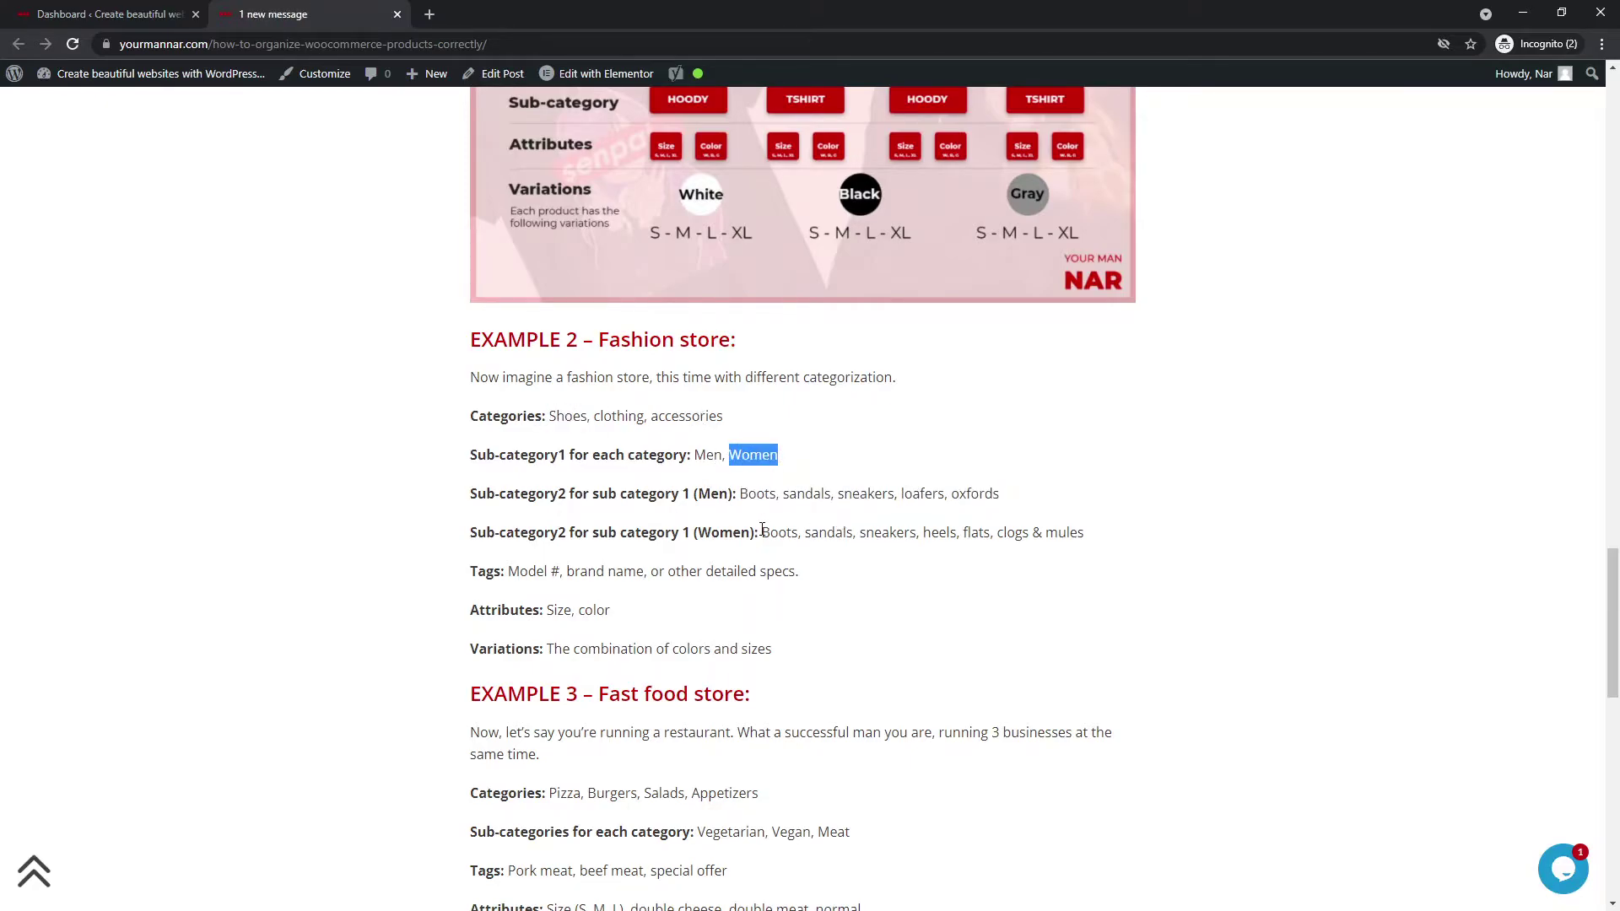
pyautogui.moveTo(762, 529); pyautogui.dragTo(1085, 529)
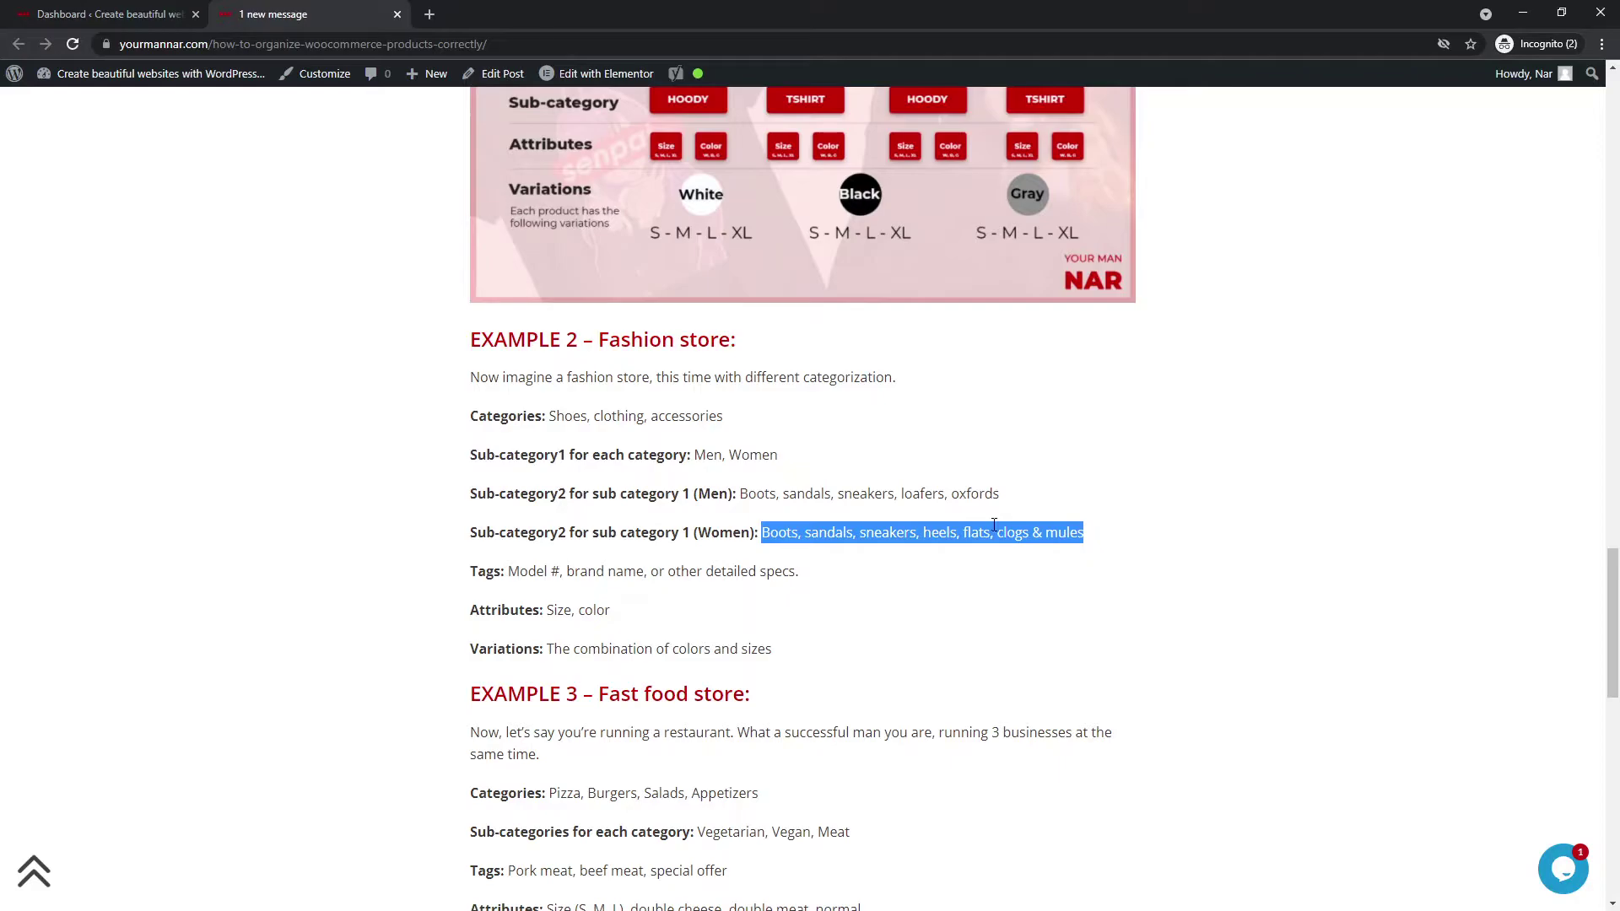
pyautogui.scroll(1, 978, 542)
pyautogui.scroll(9, 978, 542)
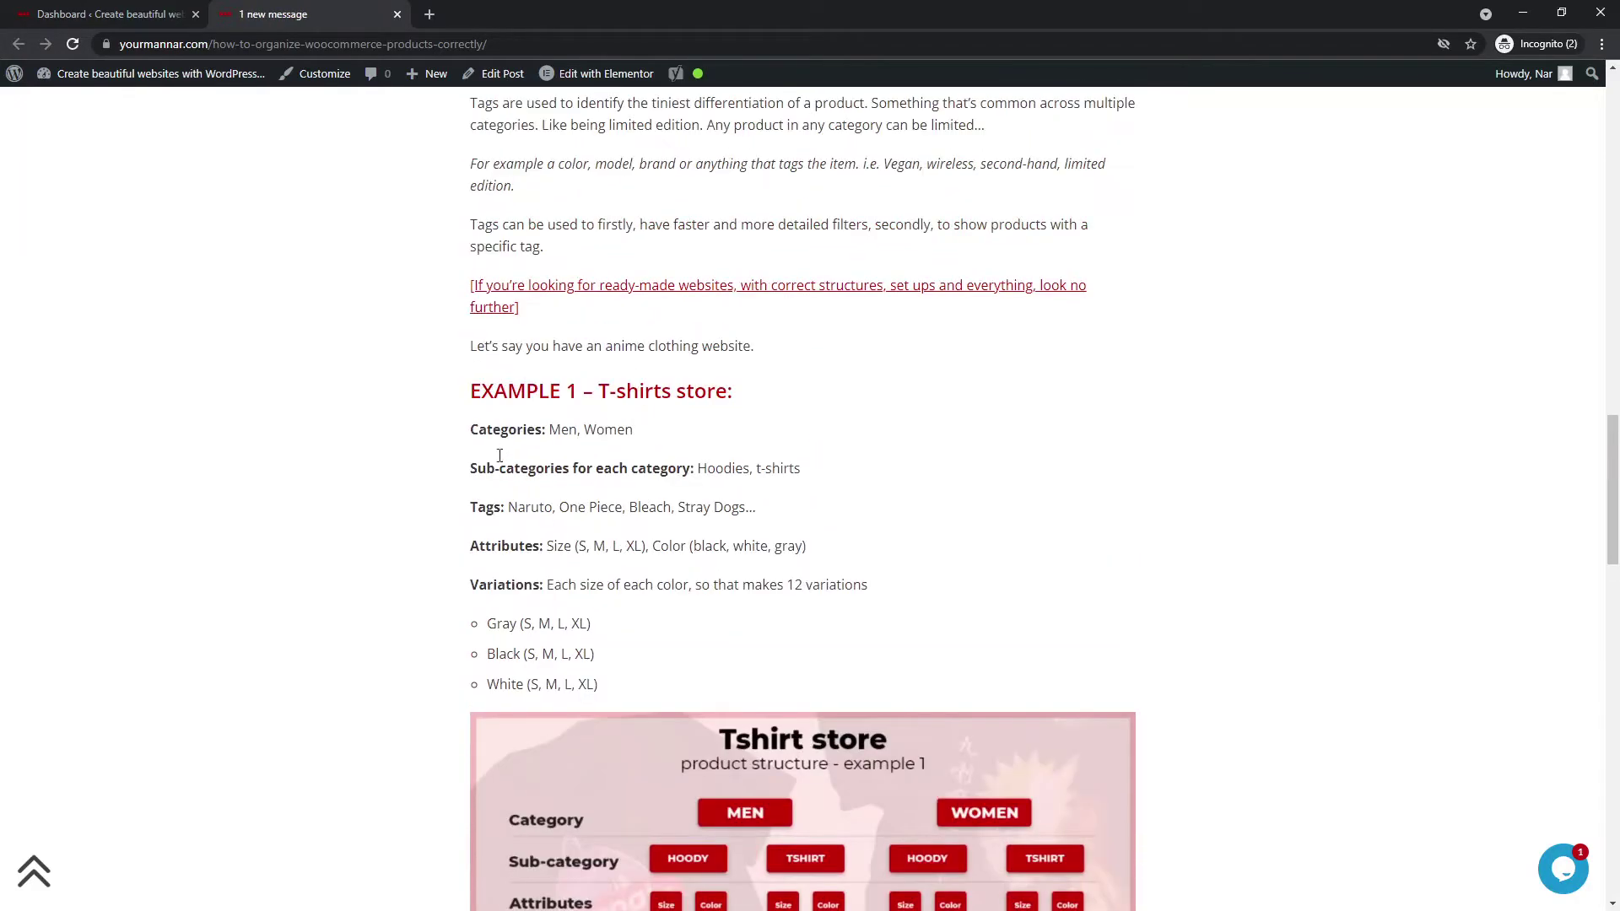
pyautogui.tripleClick(721, 440)
pyautogui.moveTo(721, 440); pyautogui.dragTo(817, 484)
pyautogui.scroll(-8, 816, 484)
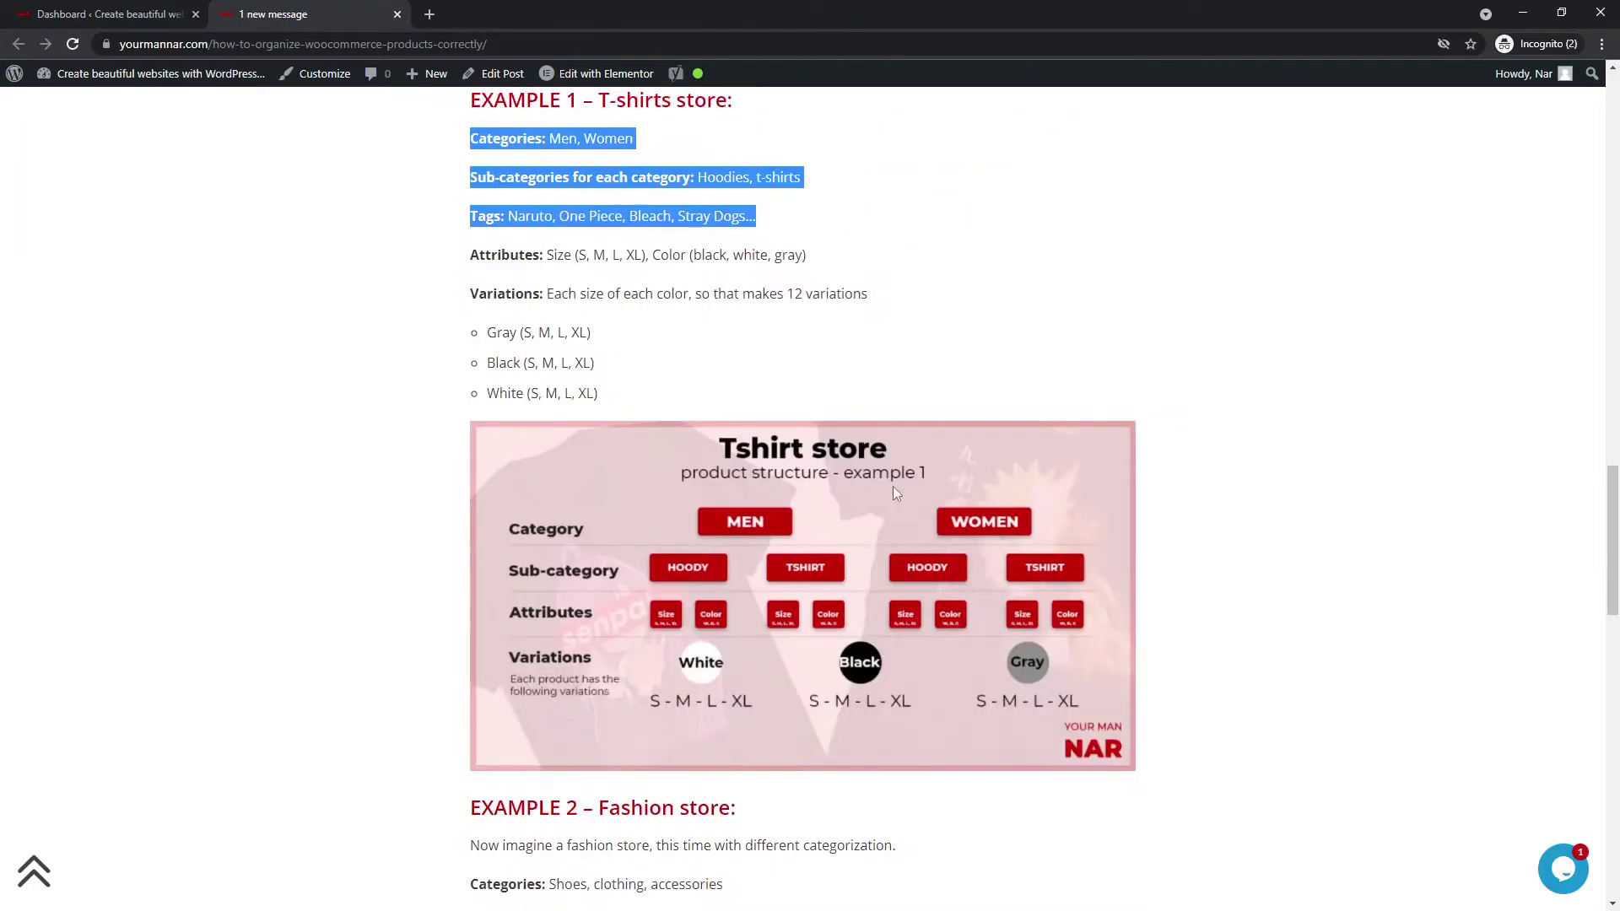
pyautogui.scroll(-1, 593, 613)
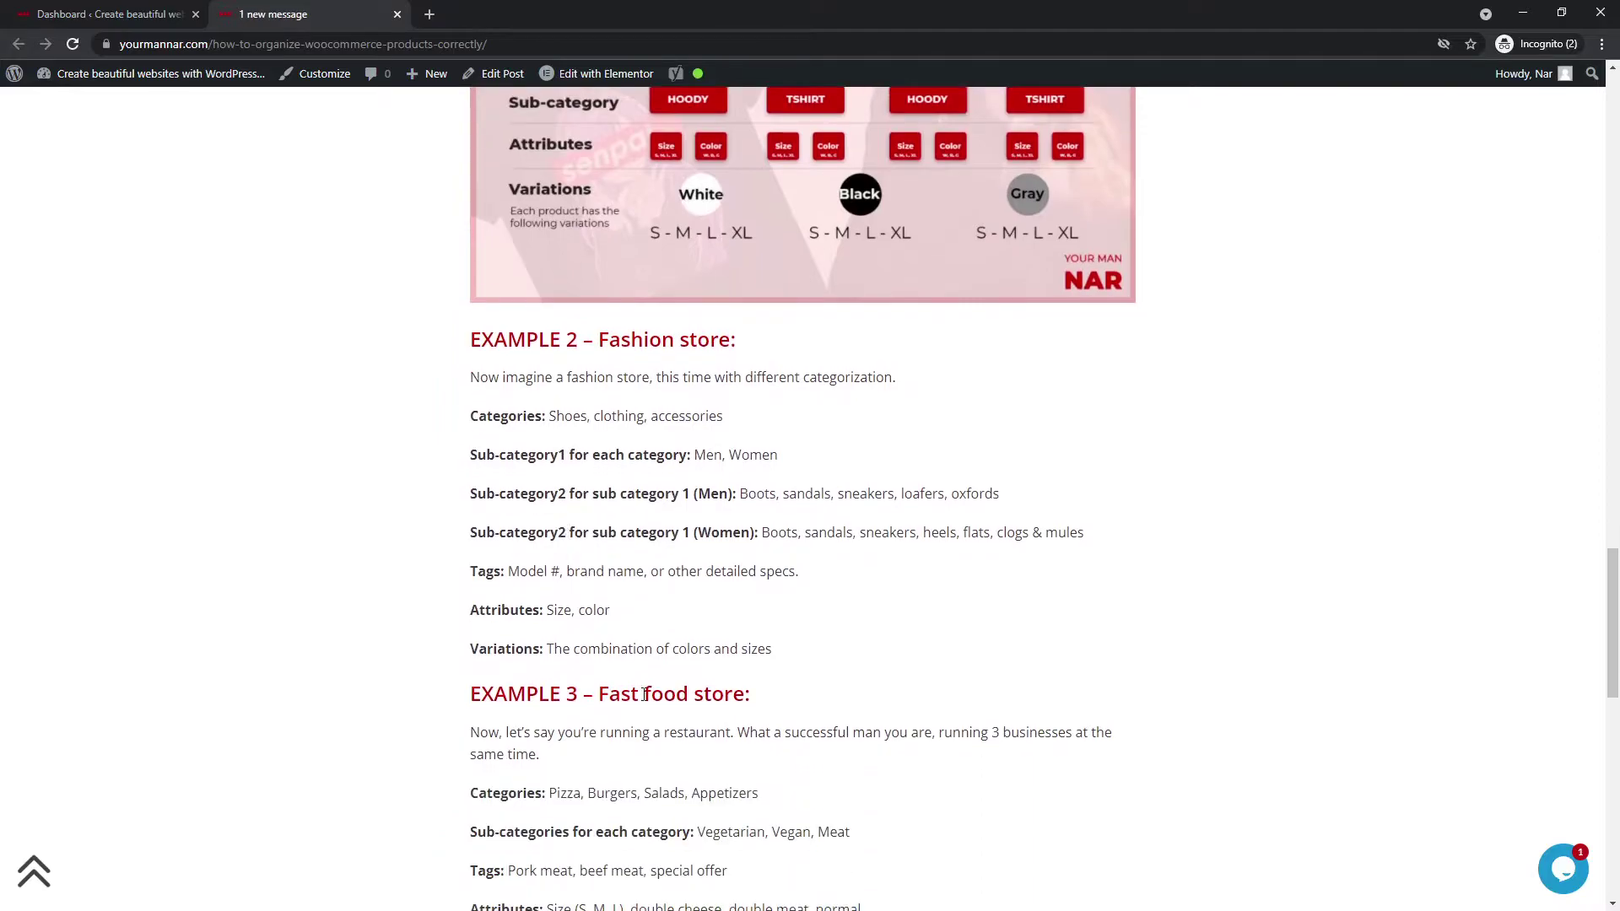
pyautogui.moveTo(470, 572); pyautogui.dragTo(504, 572)
pyautogui.click(479, 571)
pyautogui.doubleClick(479, 571)
pyautogui.scroll(-2, 449, 633)
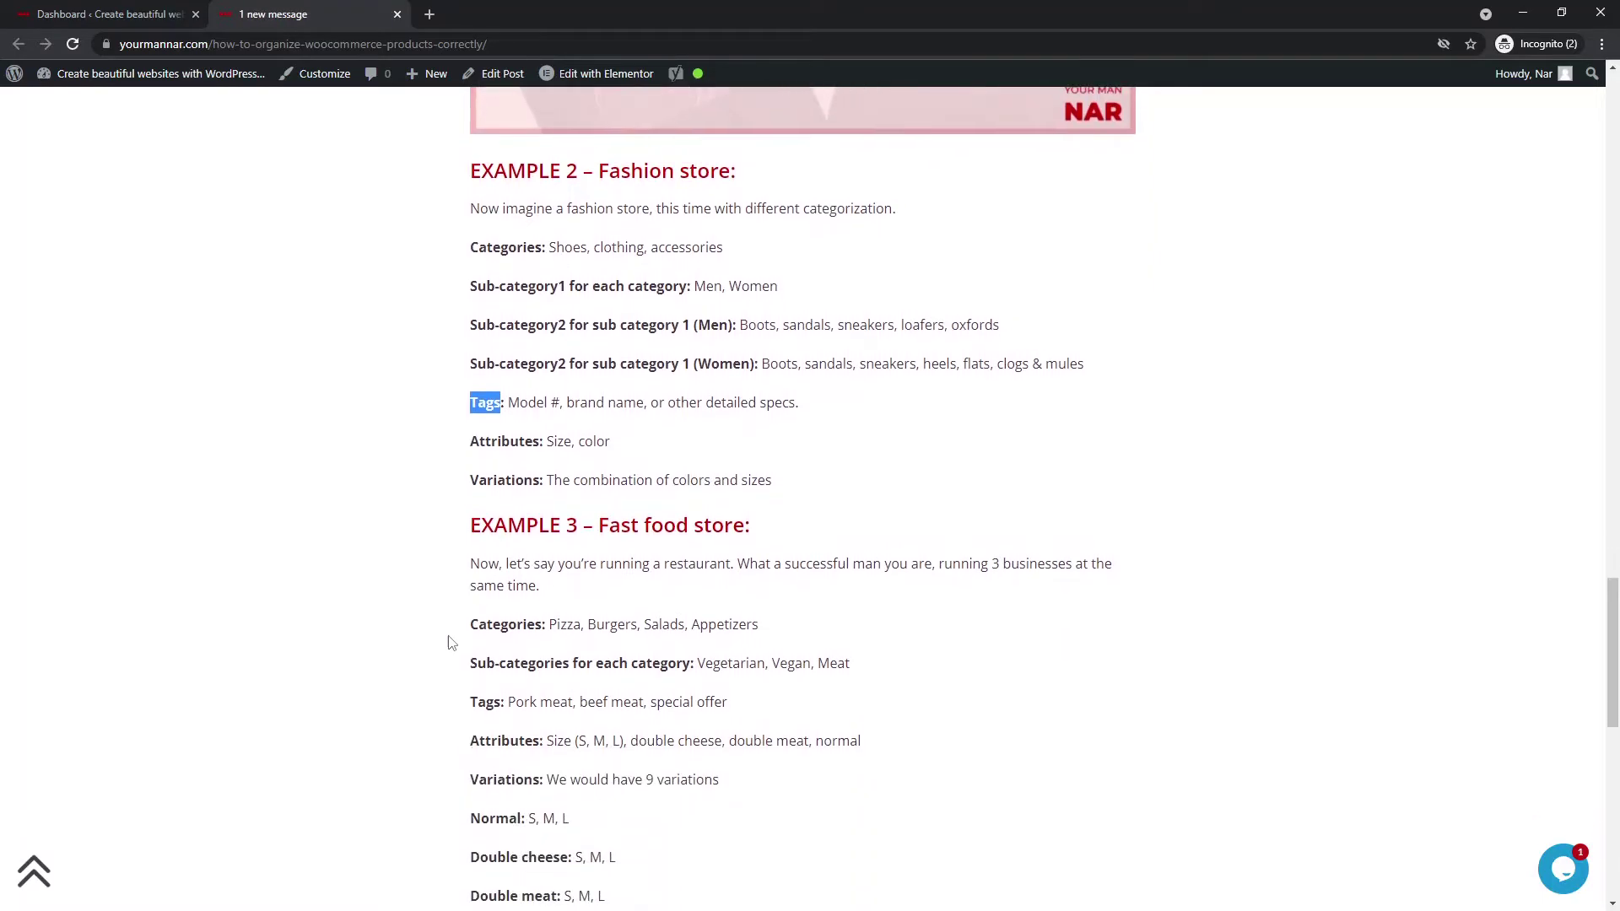
pyautogui.scroll(-1, 453, 641)
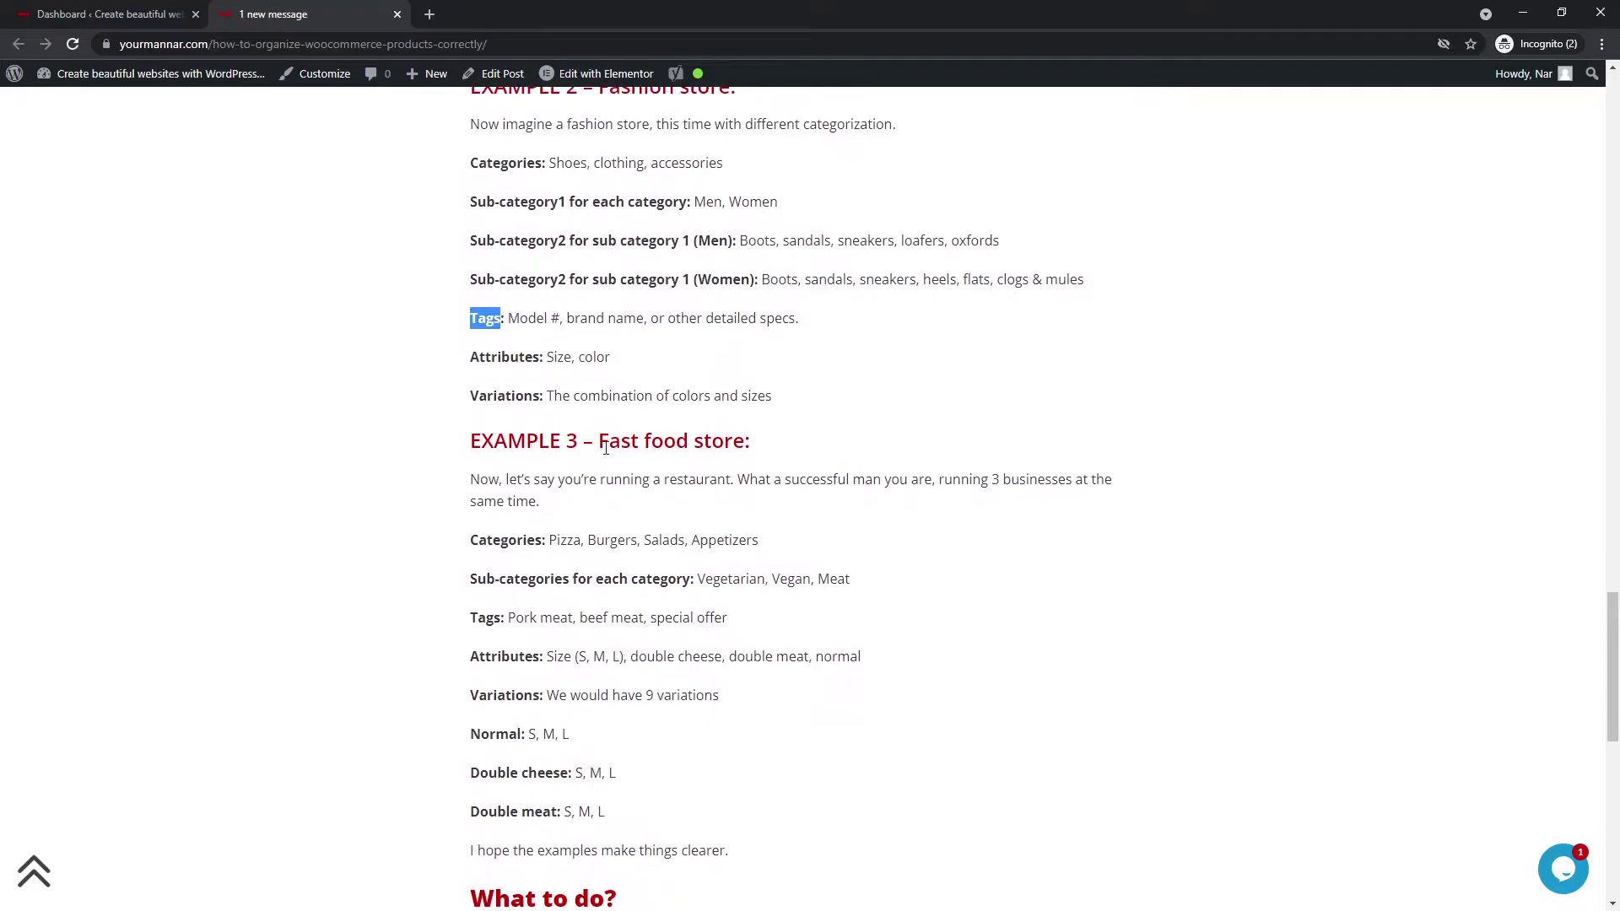
pyautogui.scroll(-1, 540, 557)
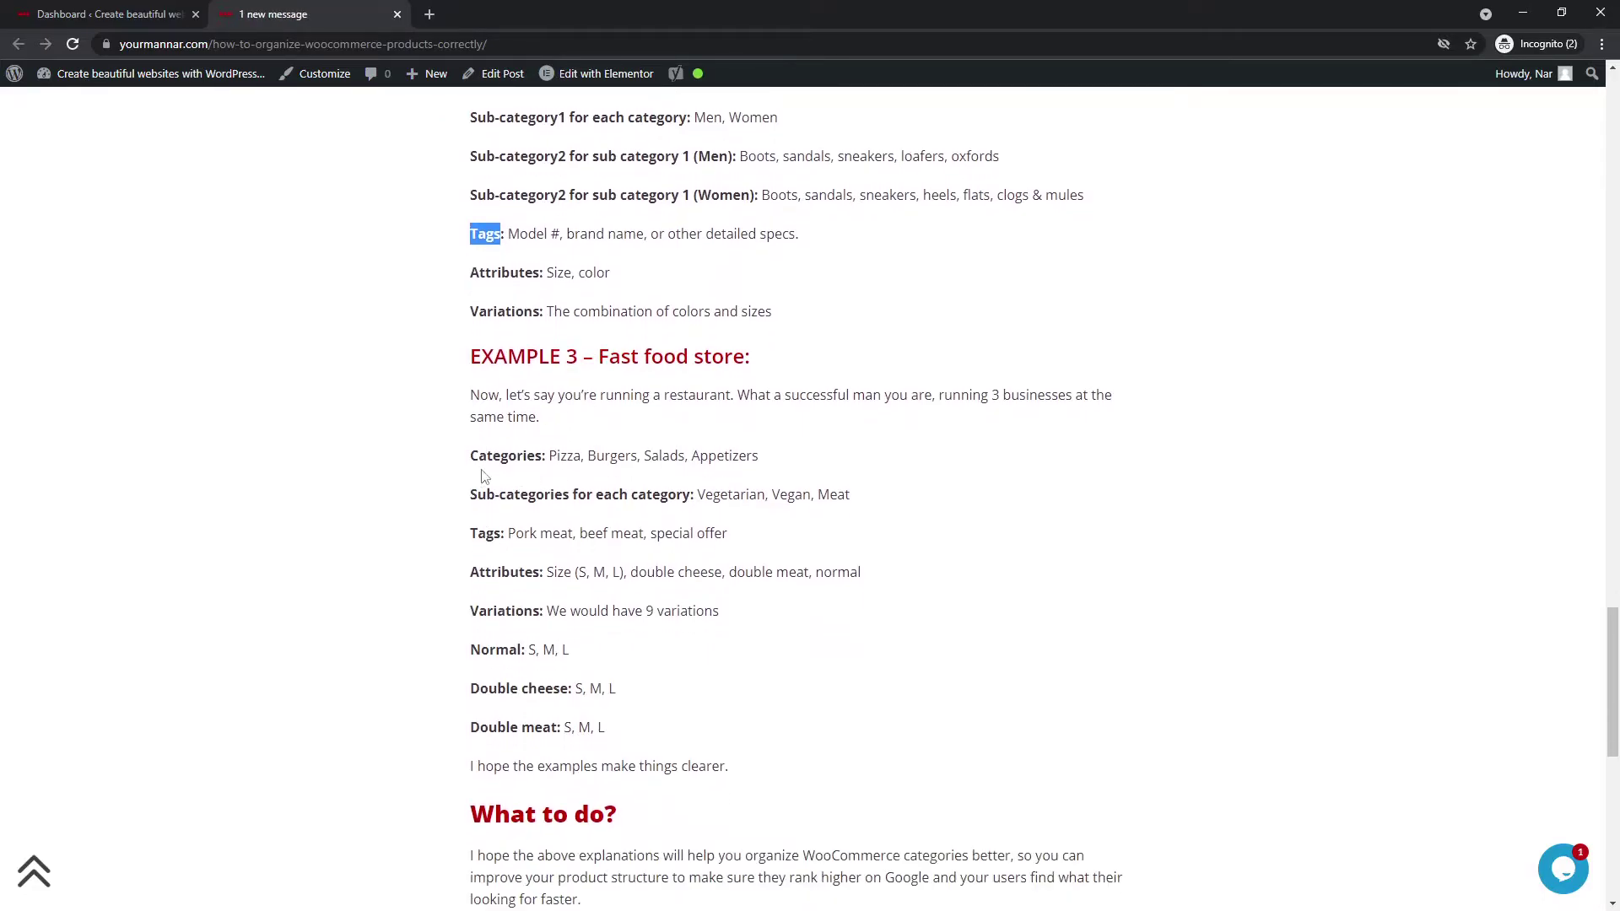
pyautogui.moveTo(469, 457)
pyautogui.mouseDown()
pyautogui.moveTo(544, 460)
pyautogui.moveTo(470, 457)
pyautogui.mouseUp()
pyautogui.click(543, 459)
pyautogui.click(564, 456)
pyautogui.doubleClick(564, 457)
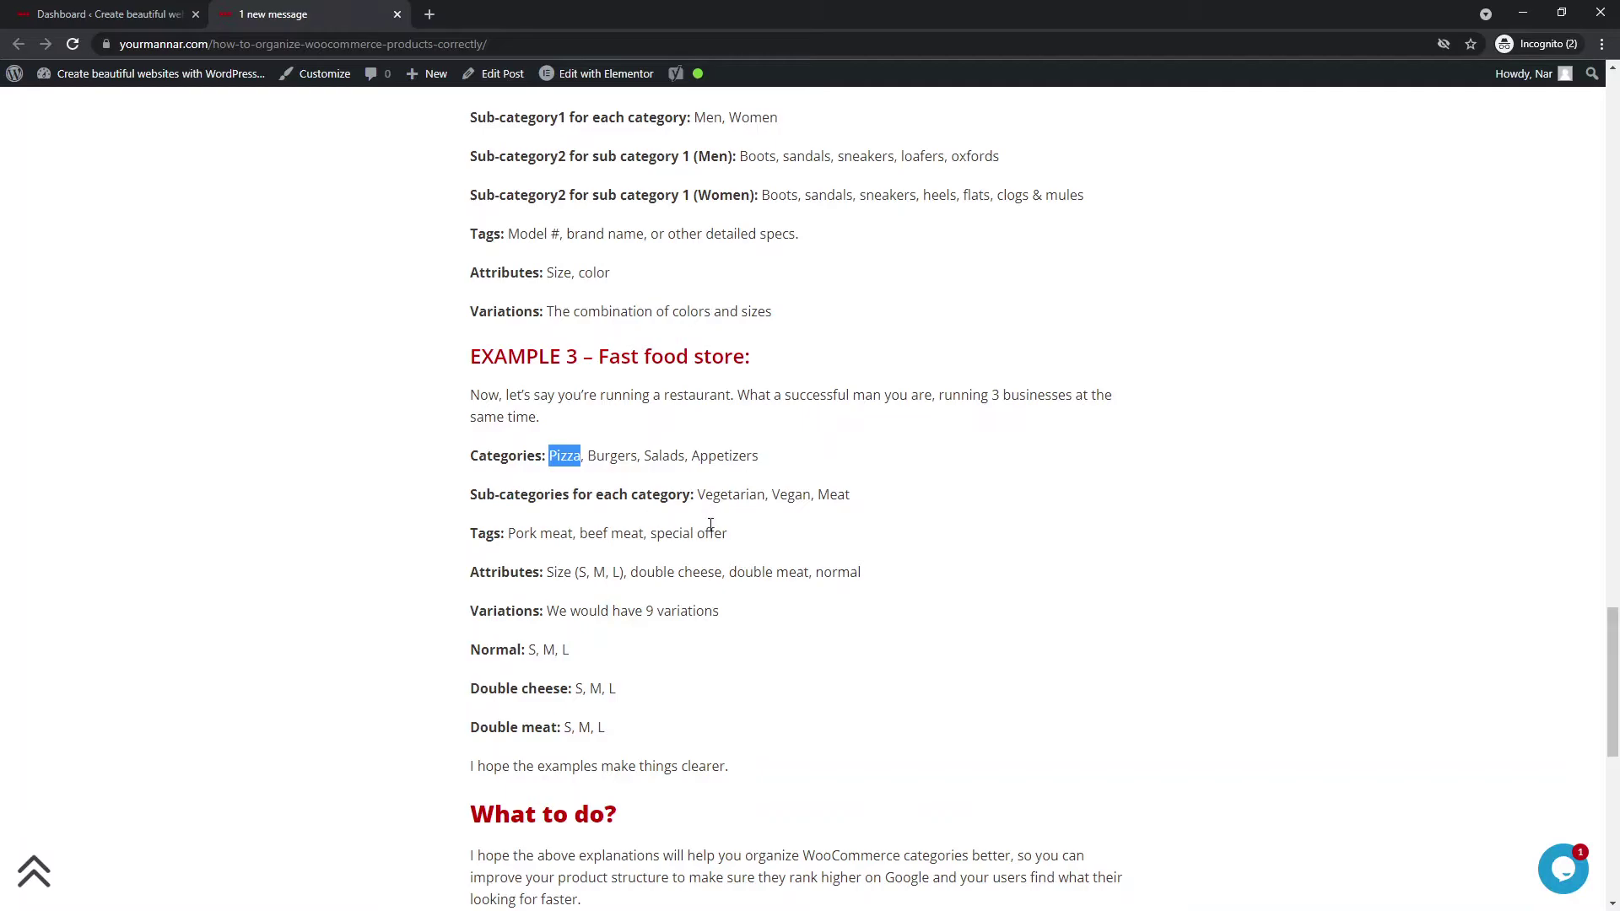
pyautogui.doubleClick(823, 494)
pyautogui.moveTo(508, 533); pyautogui.dragTo(727, 533)
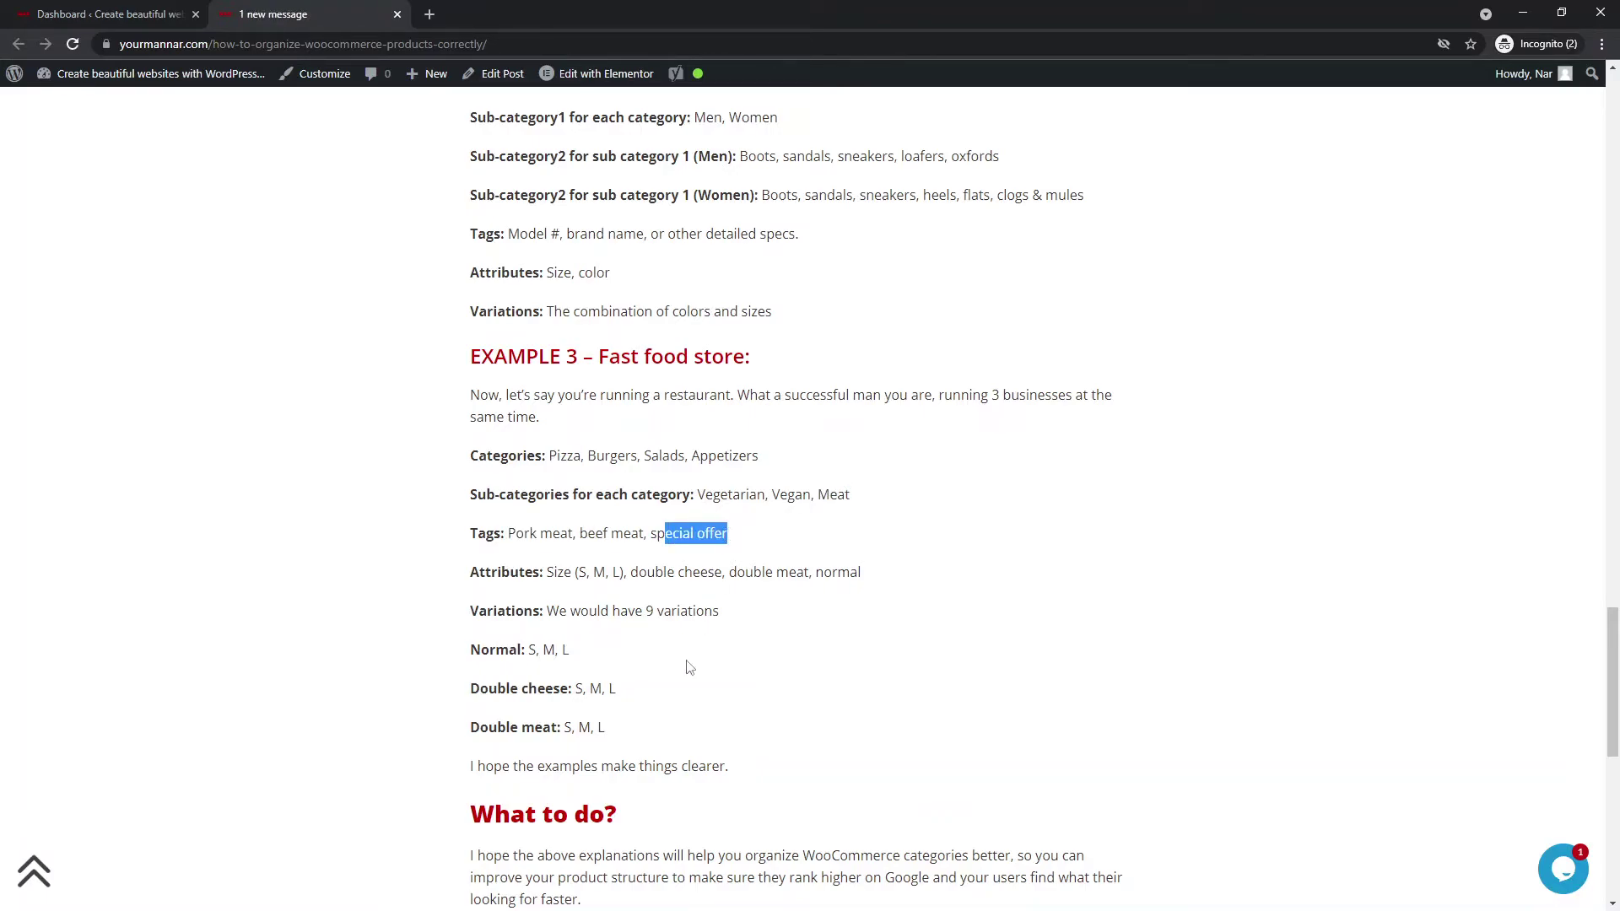
pyautogui.doubleClick(496, 533)
pyautogui.moveTo(728, 534); pyautogui.dragTo(649, 533)
pyautogui.moveTo(549, 456); pyautogui.dragTo(607, 456)
pyautogui.click(590, 456)
pyautogui.doubleClick(656, 455)
pyautogui.click(780, 494)
pyautogui.moveTo(852, 496); pyautogui.dragTo(814, 496)
pyautogui.click(698, 456)
pyautogui.doubleClick(698, 455)
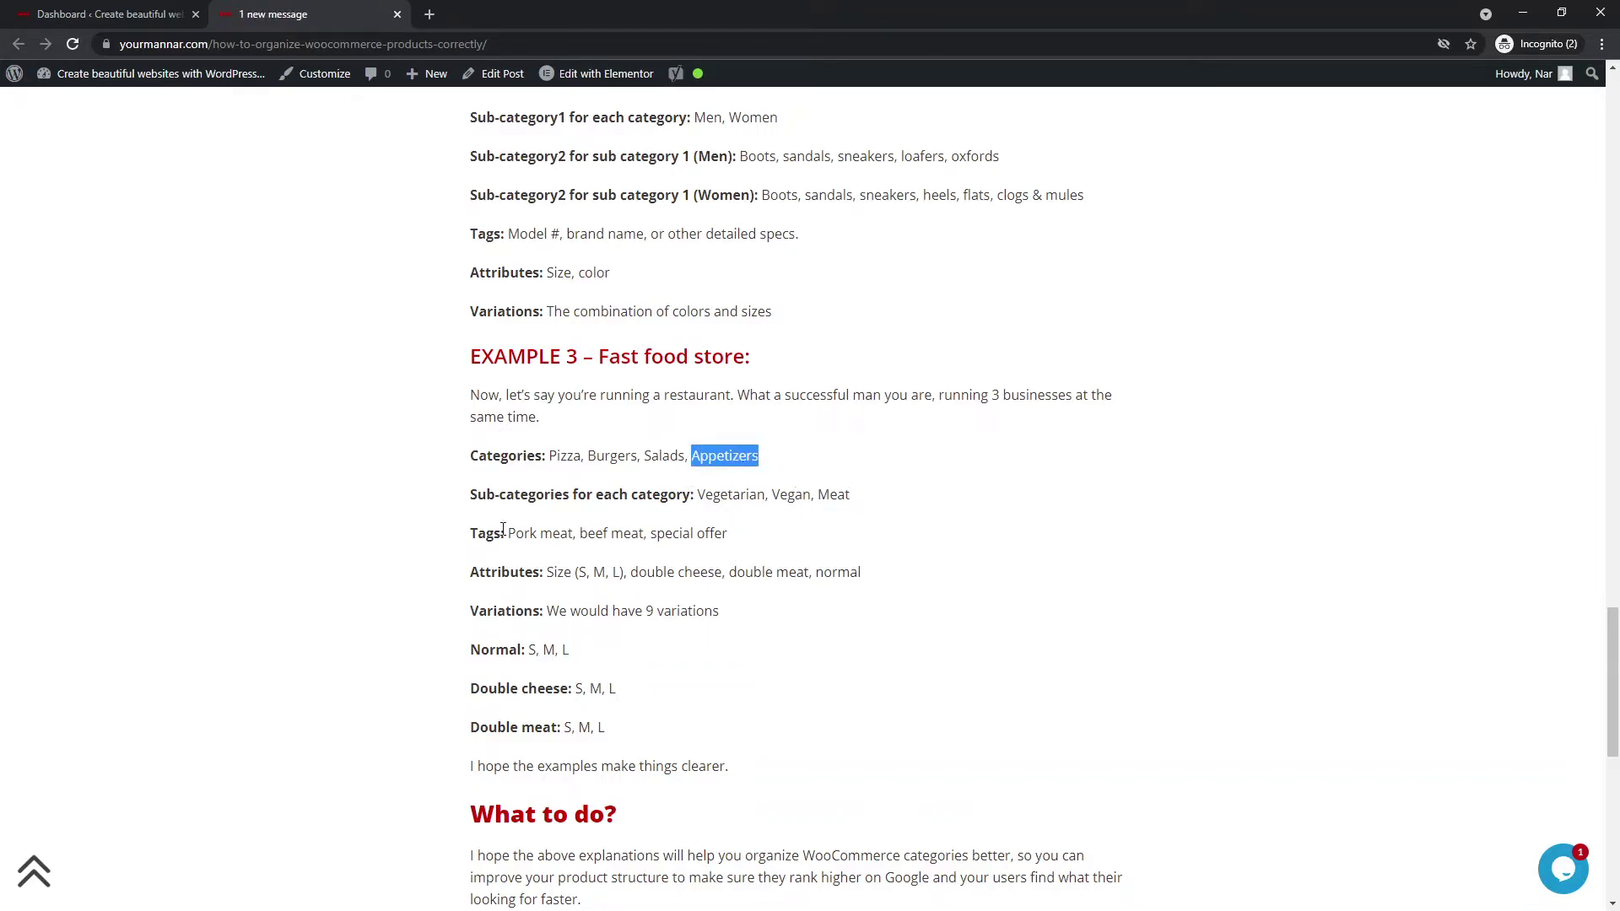
pyautogui.moveTo(505, 532); pyautogui.dragTo(577, 533)
pyautogui.click(588, 533)
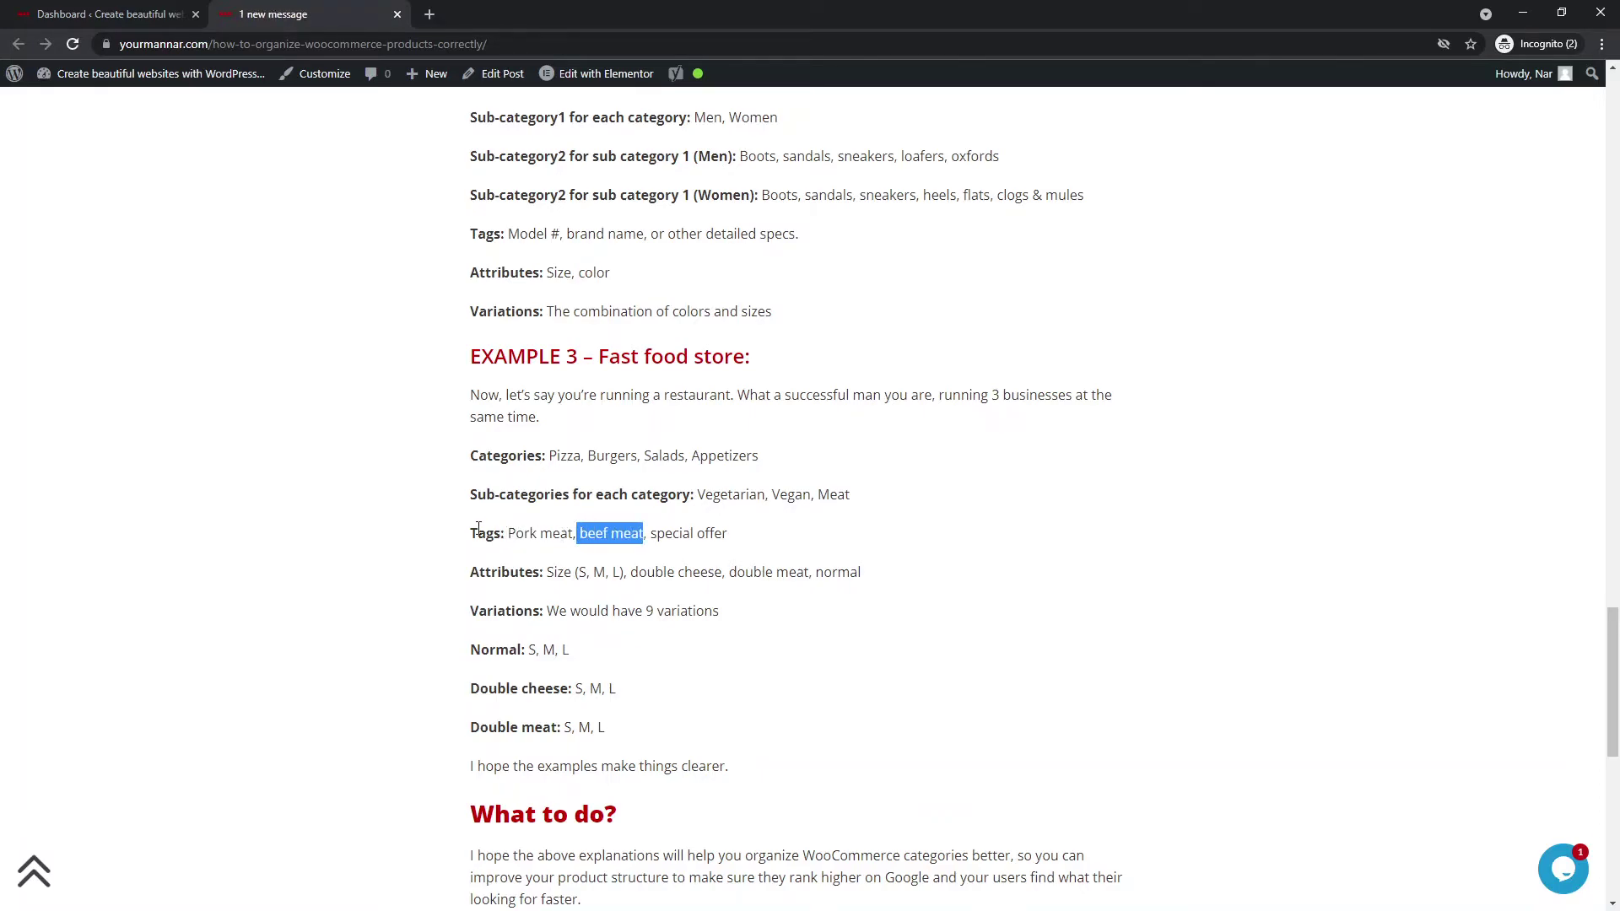
pyautogui.moveTo(470, 533); pyautogui.dragTo(778, 538)
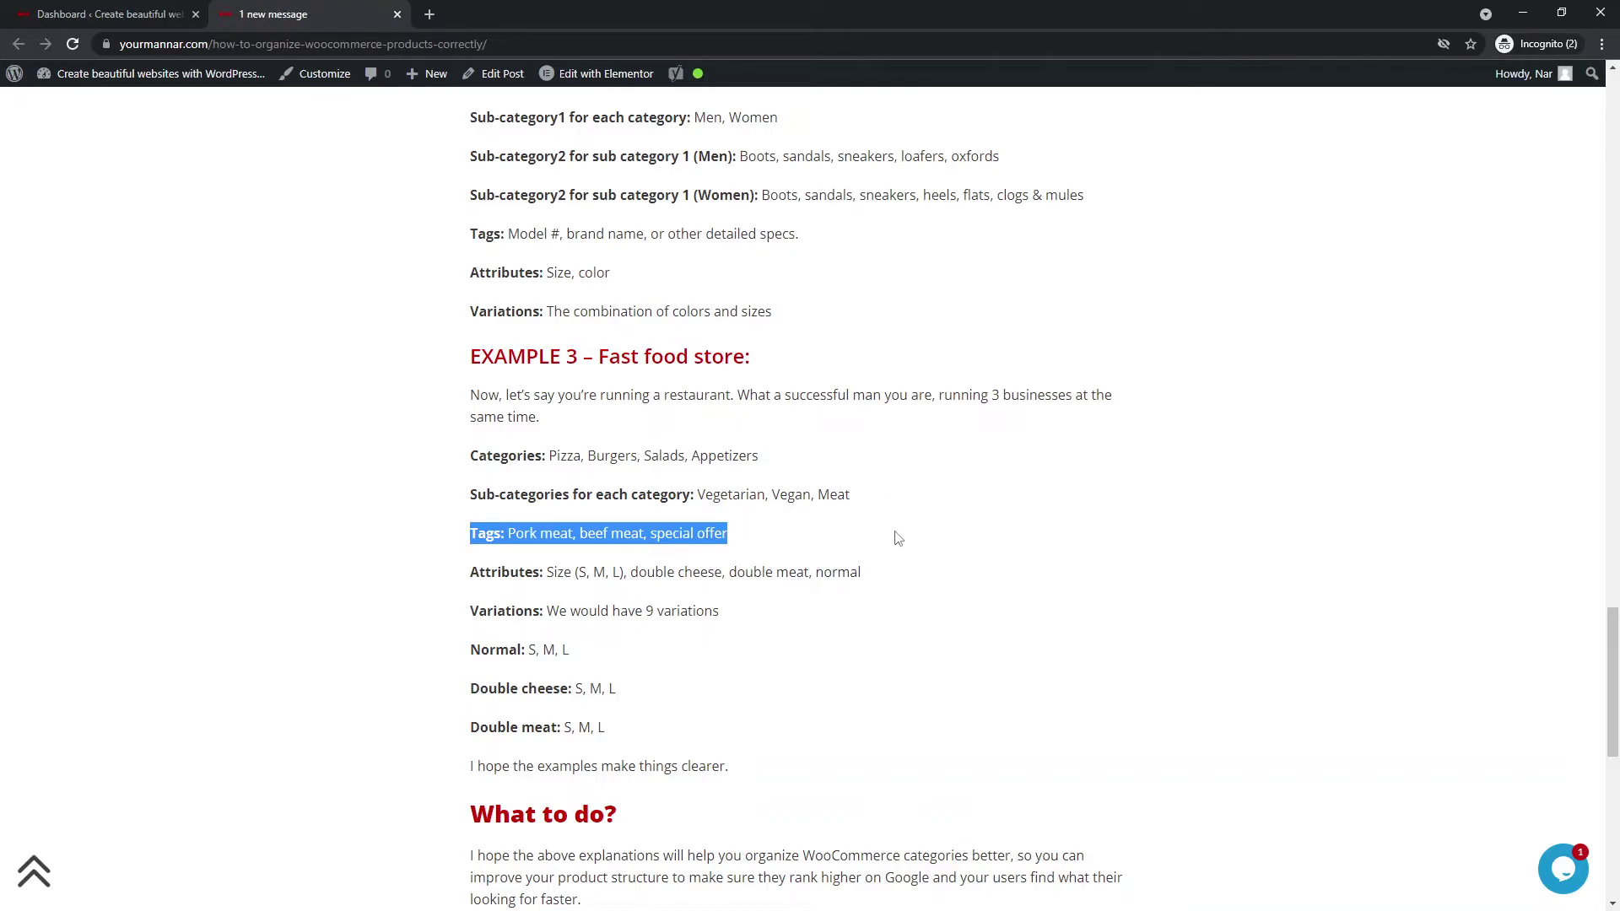
pyautogui.scroll(-1, 590, 640)
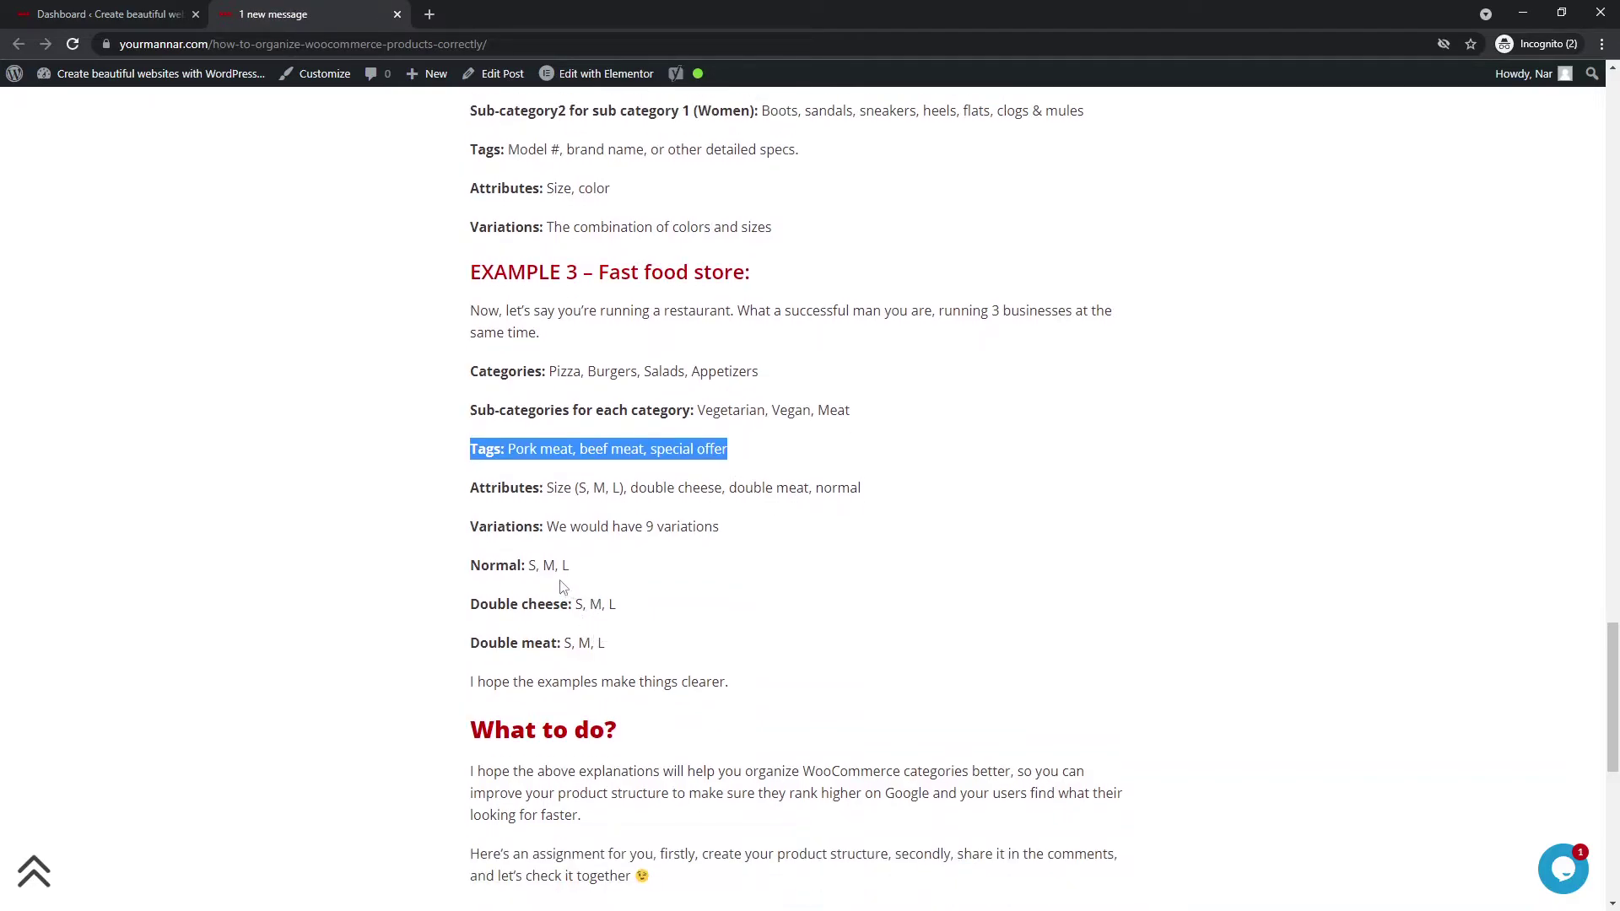
pyautogui.scroll(6, 467, 550)
pyautogui.scroll(5, 544, 614)
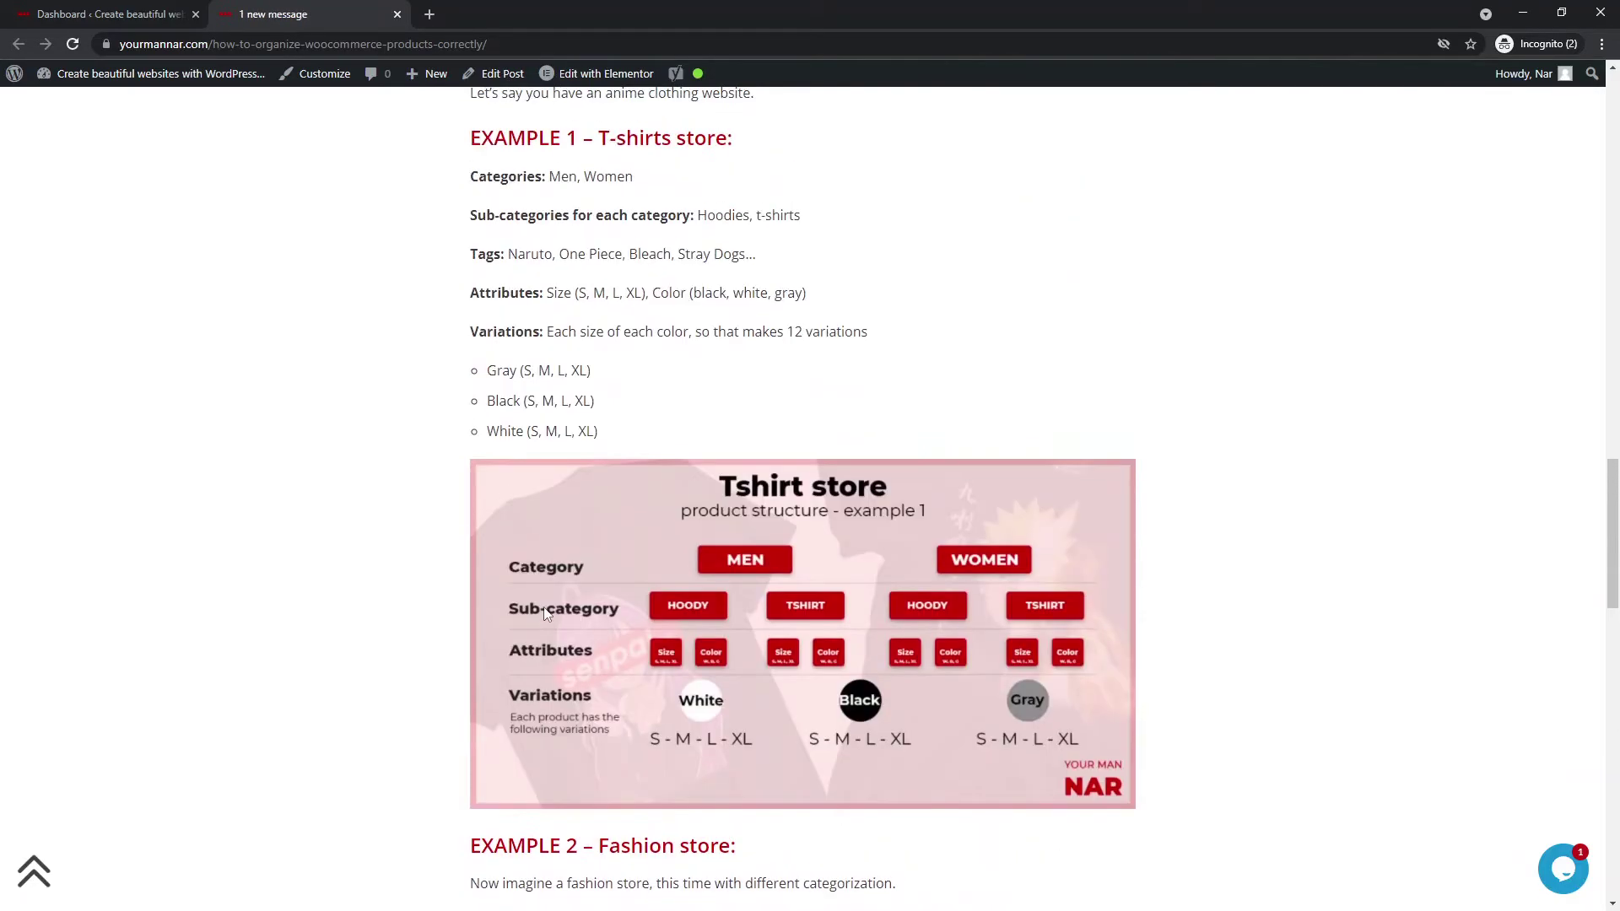
pyautogui.scroll(7, 544, 613)
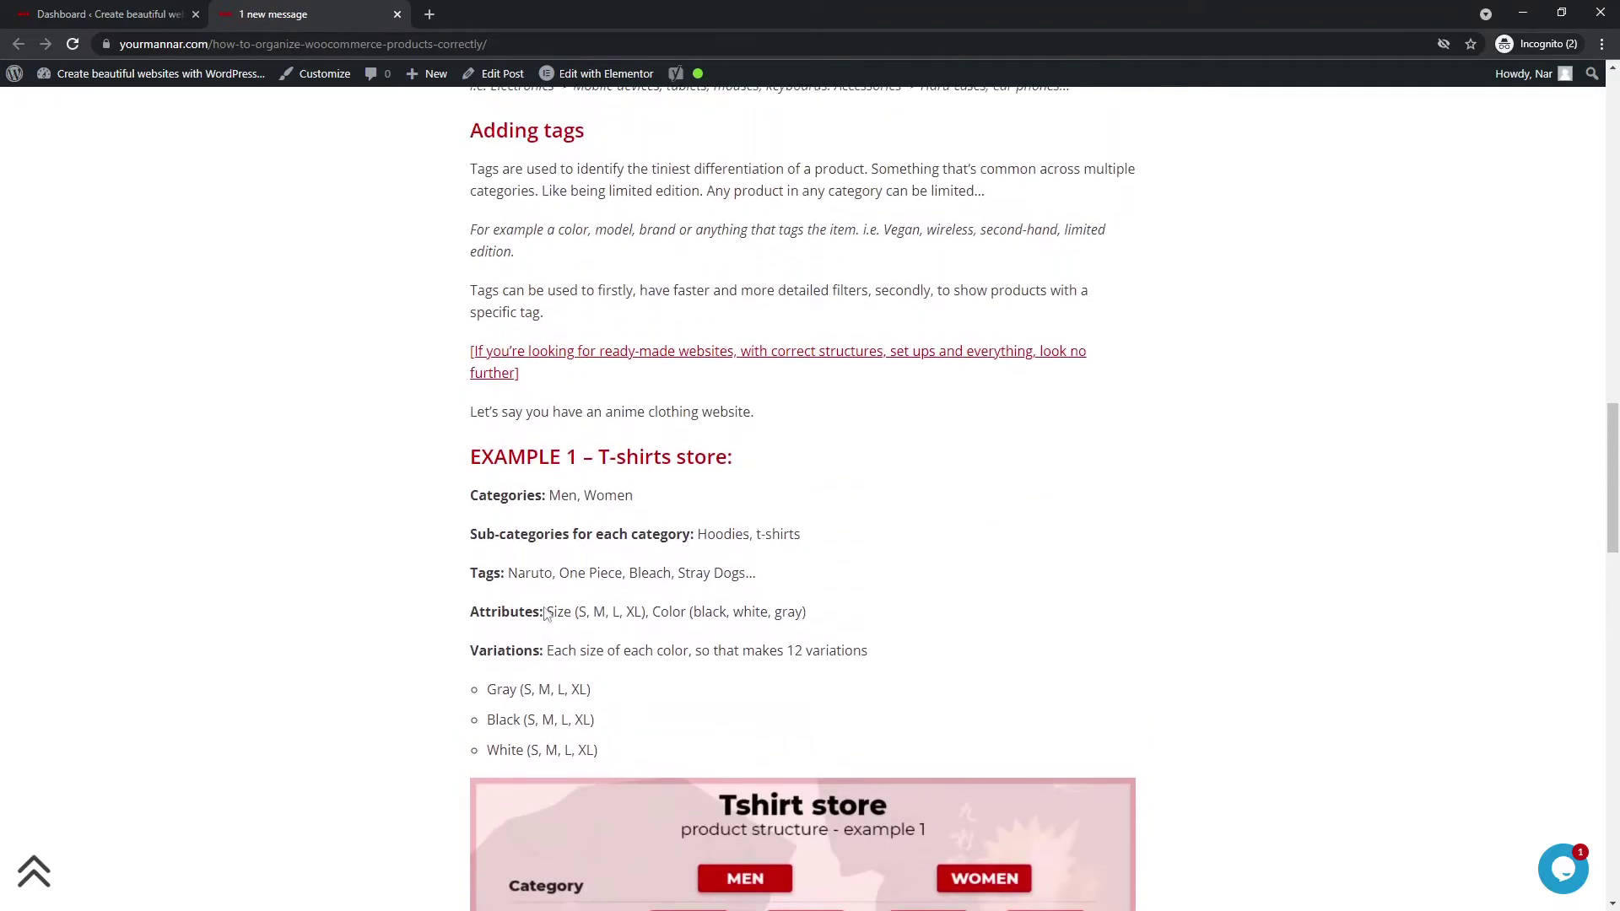
pyautogui.scroll(7, 525, 645)
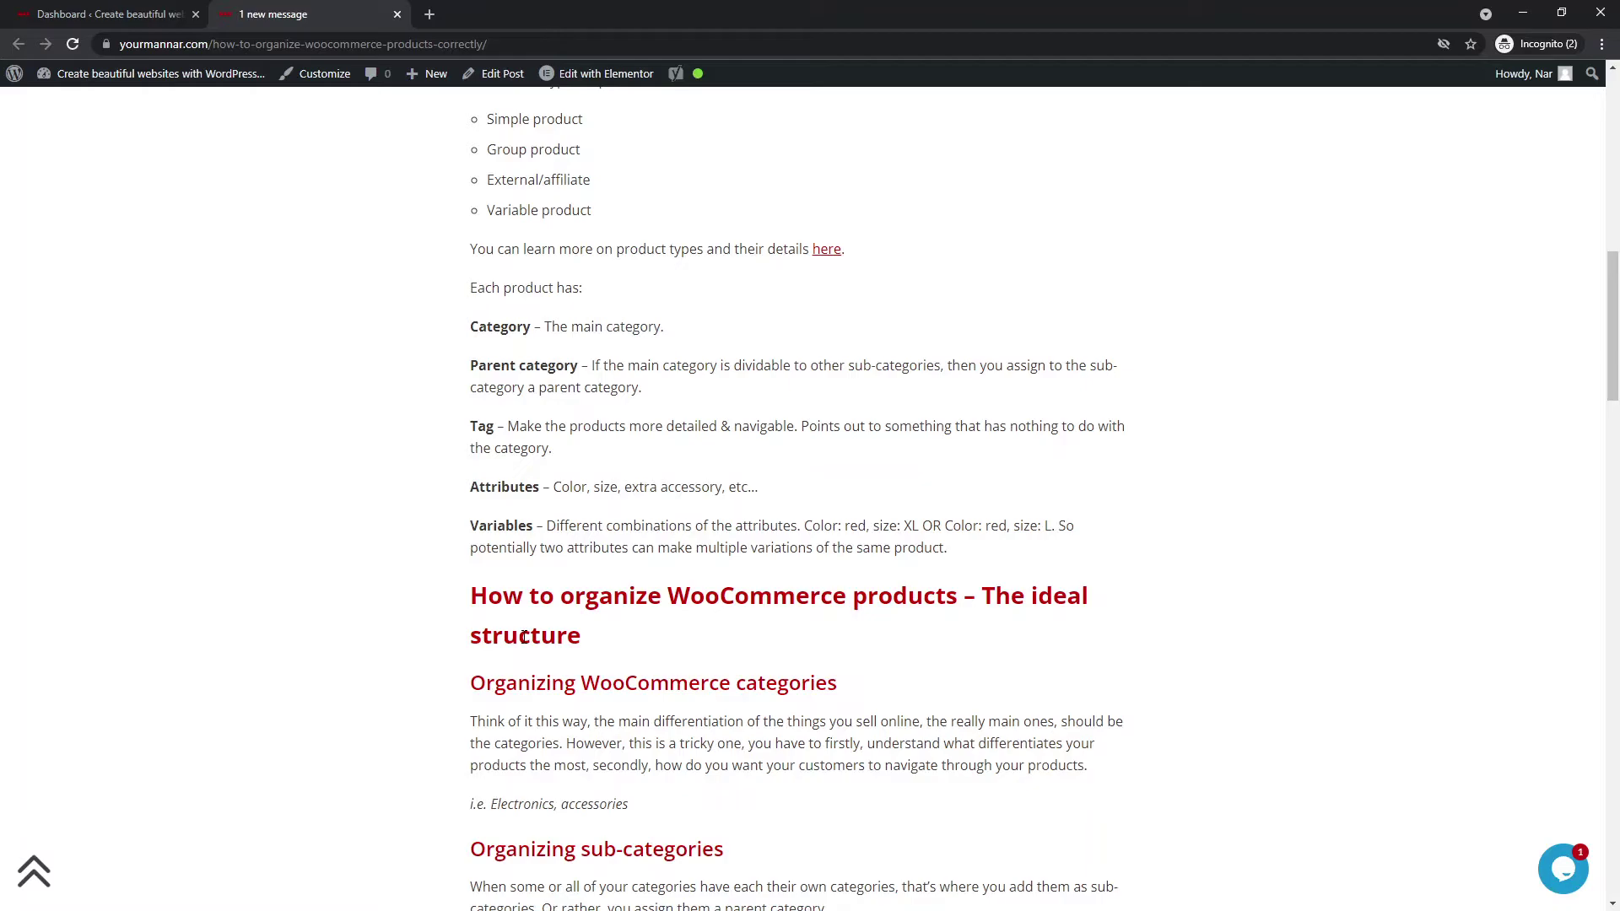
pyautogui.scroll(15, 524, 634)
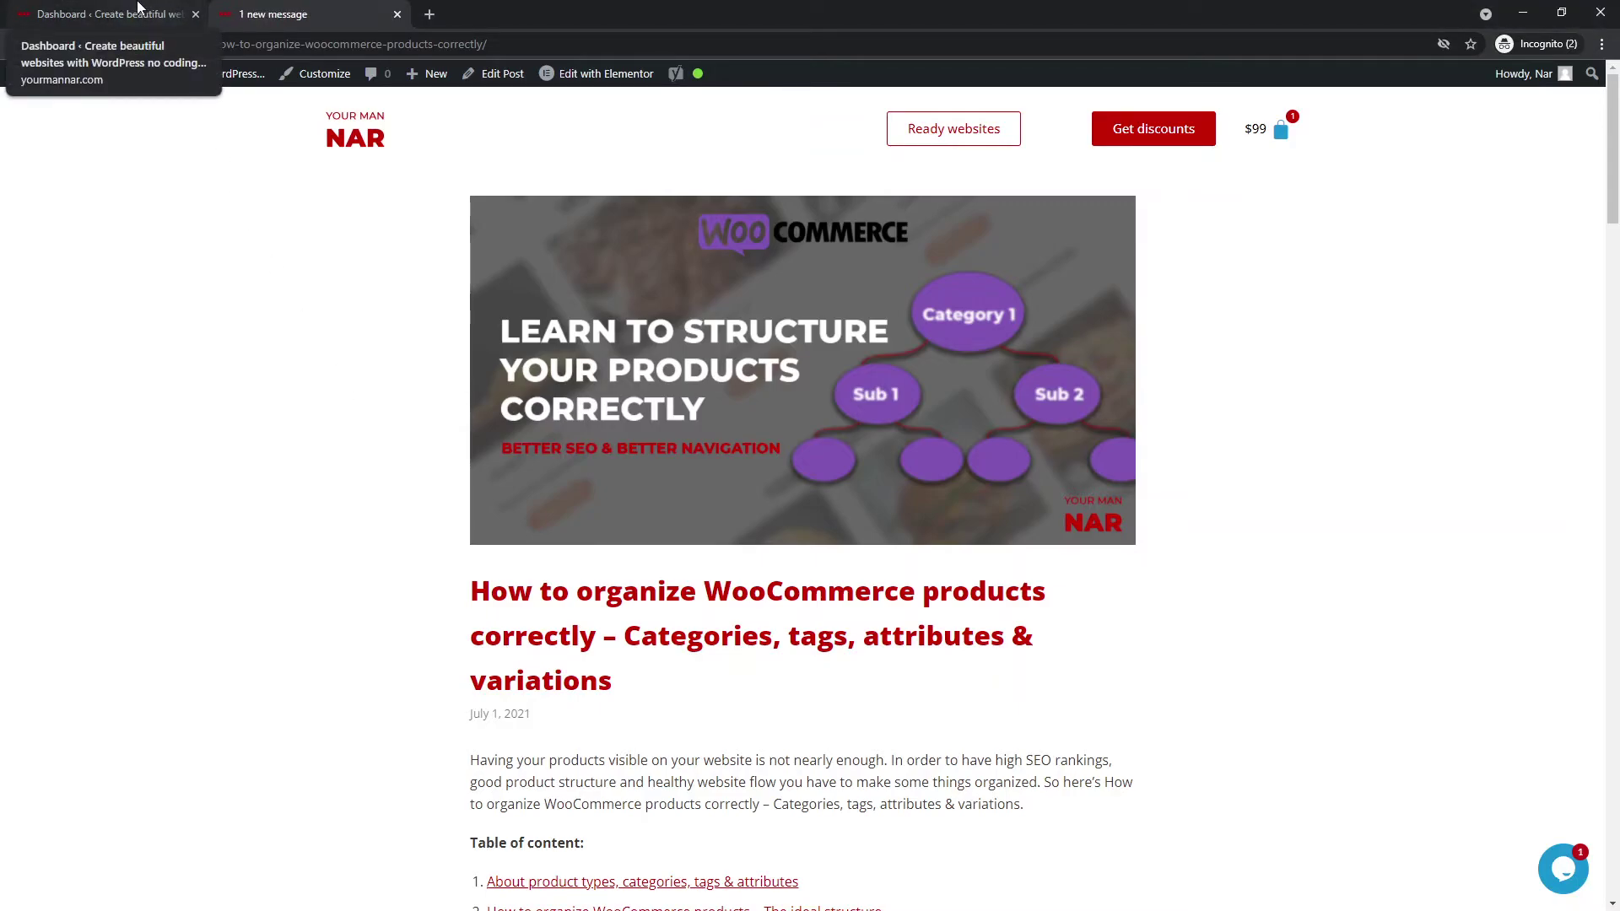
# Step: Go from the WordPress admin dashboard to Products > Categories
pyautogui.click(139, 10)
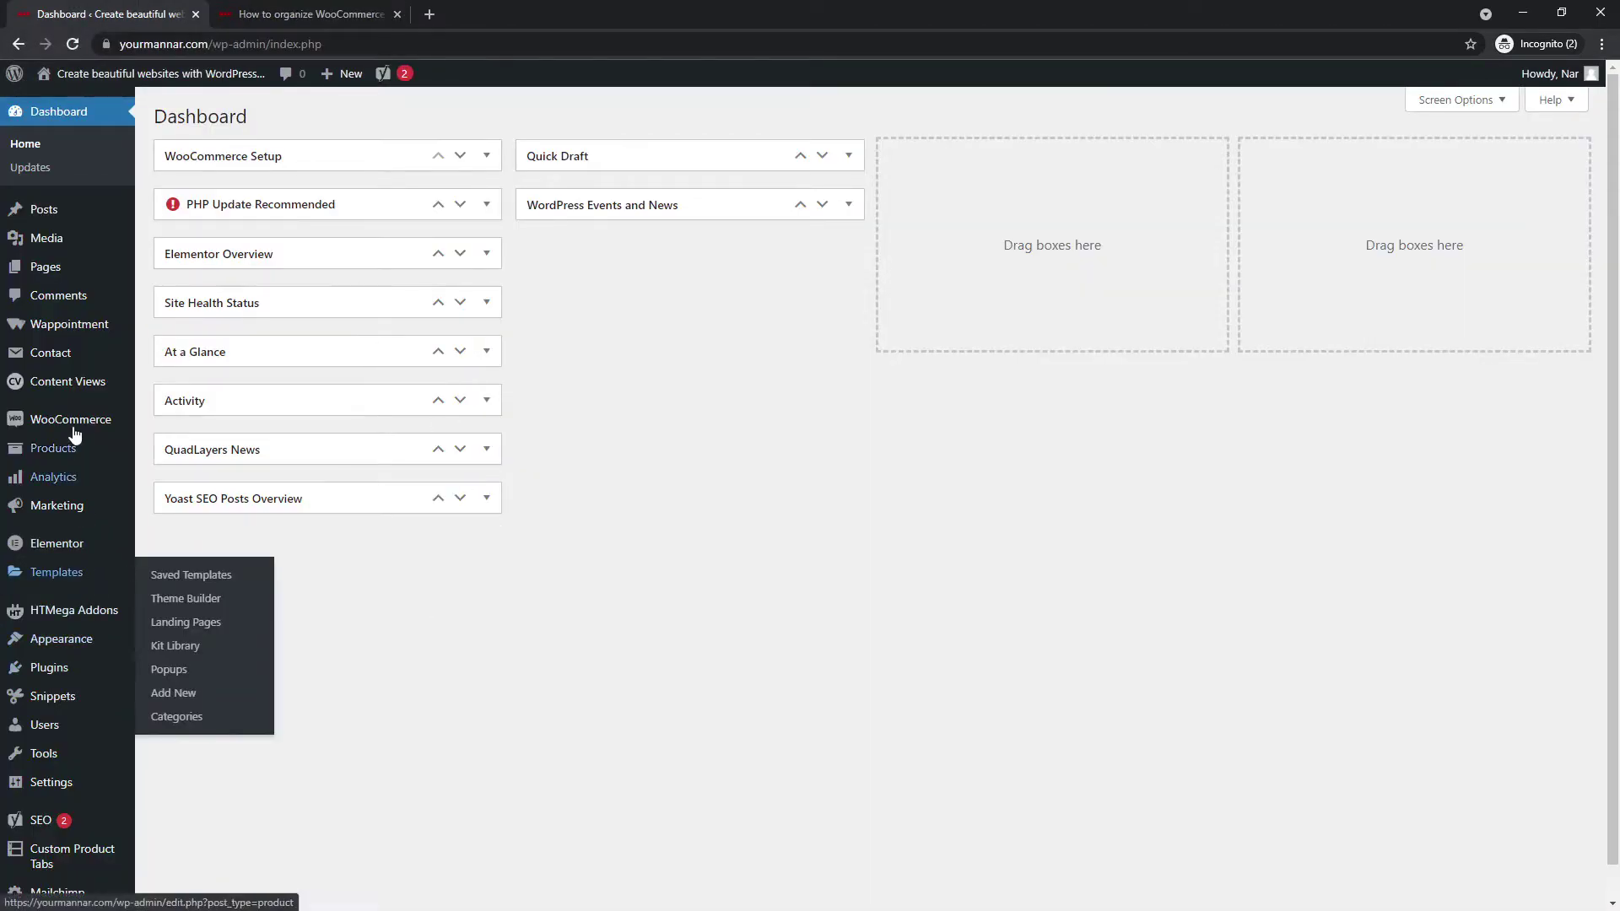
pyautogui.moveTo(57, 451)
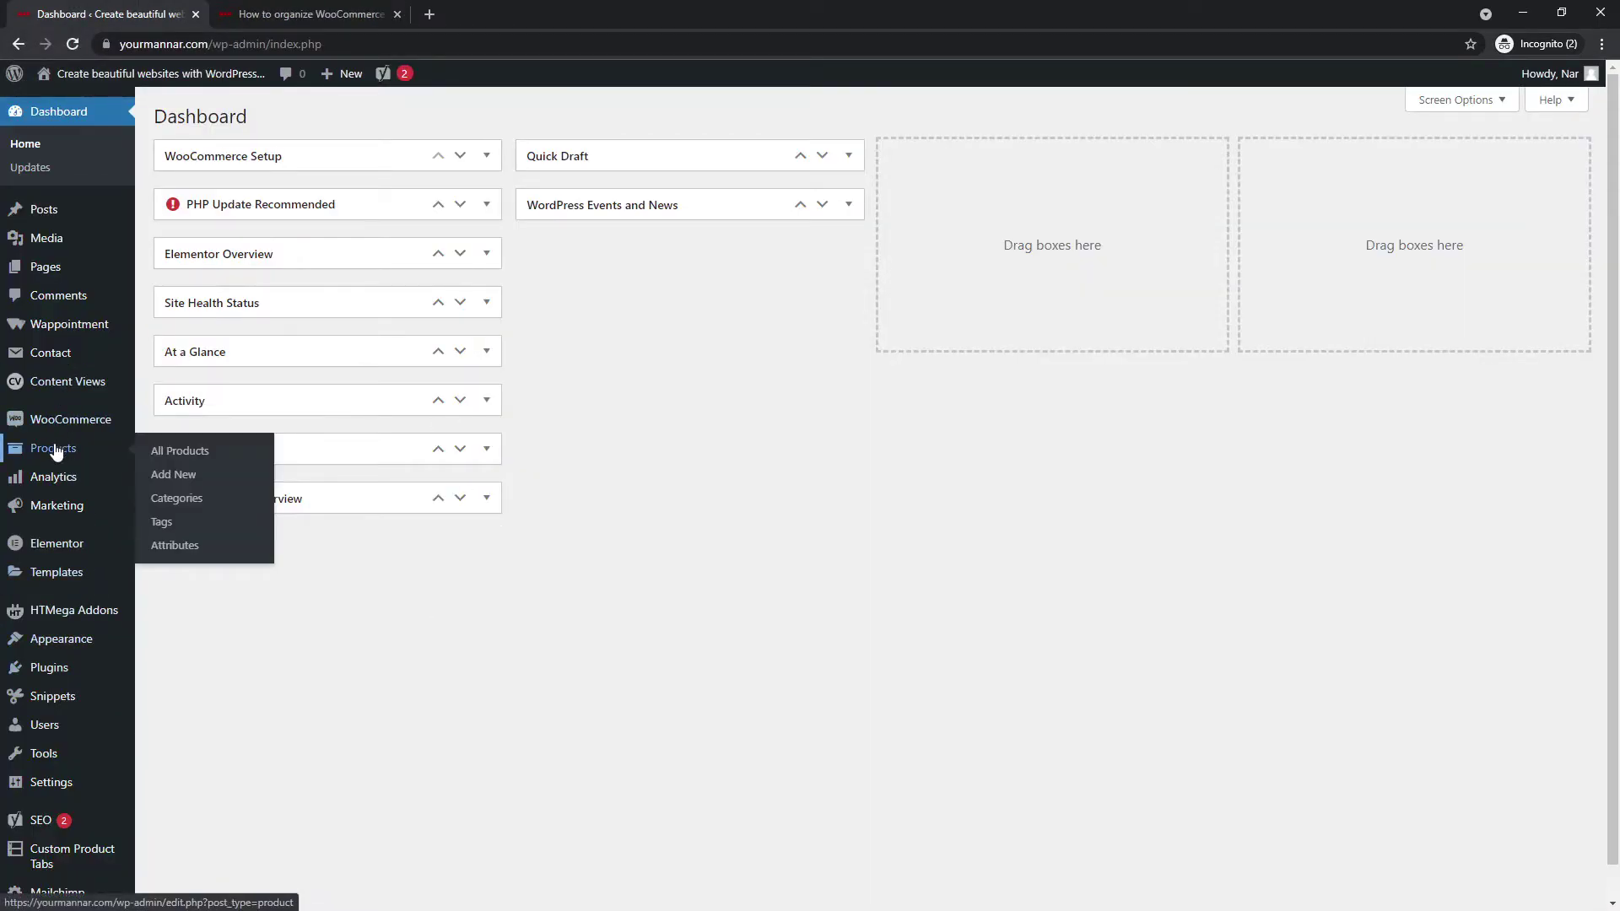
pyautogui.moveTo(69, 483)
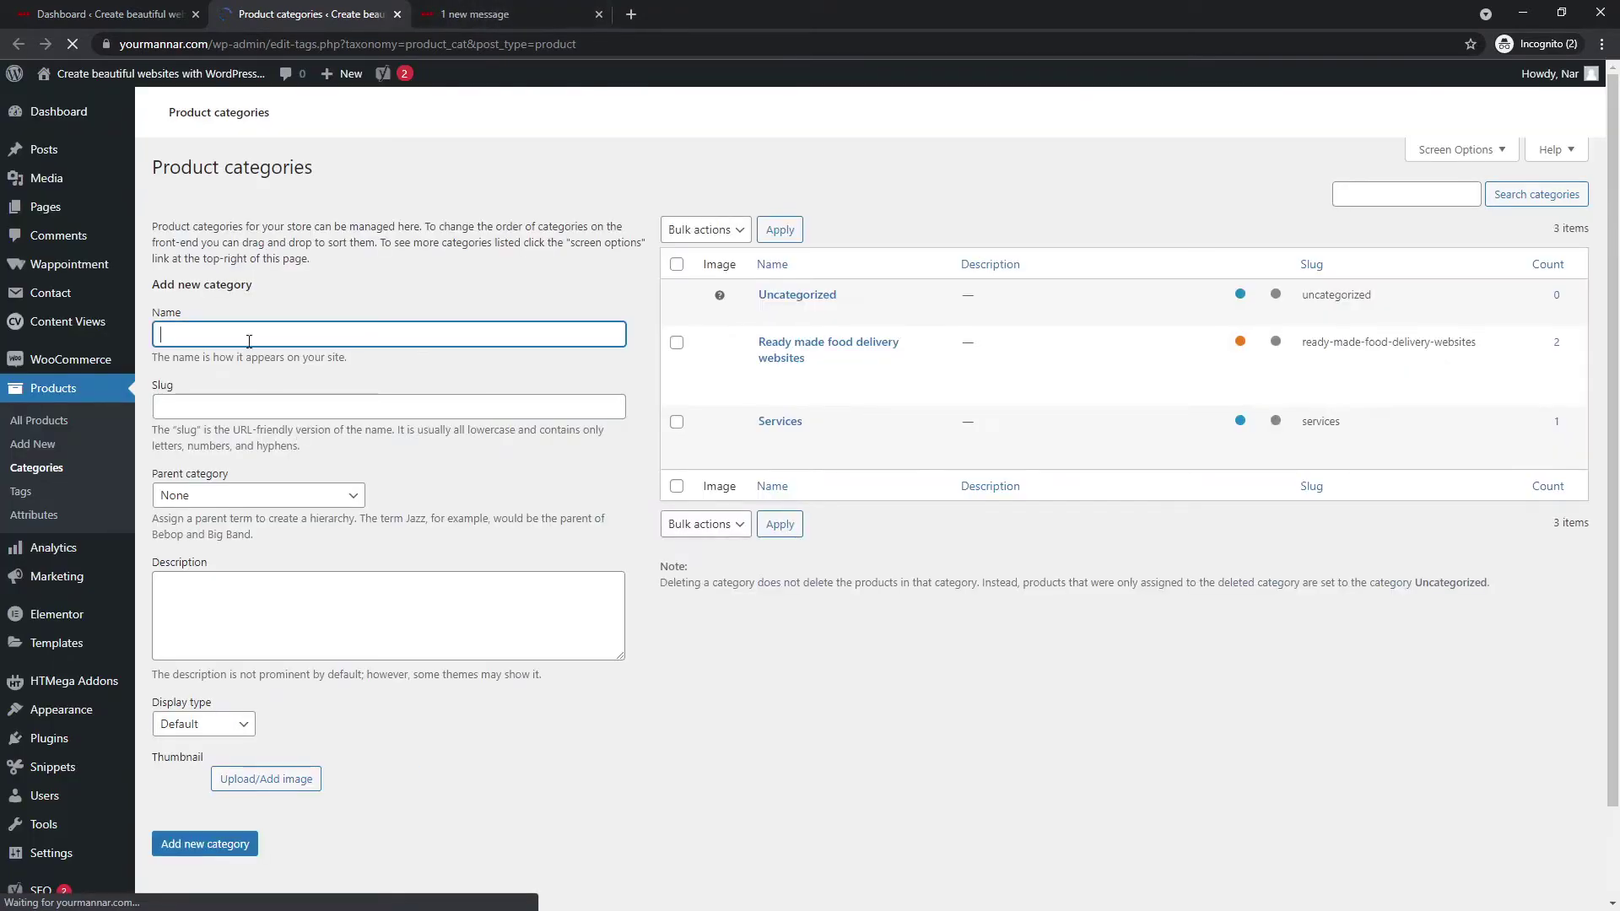
# Step: Name the new product category 'For the sake of tutorial'
pyautogui.write('Tut')
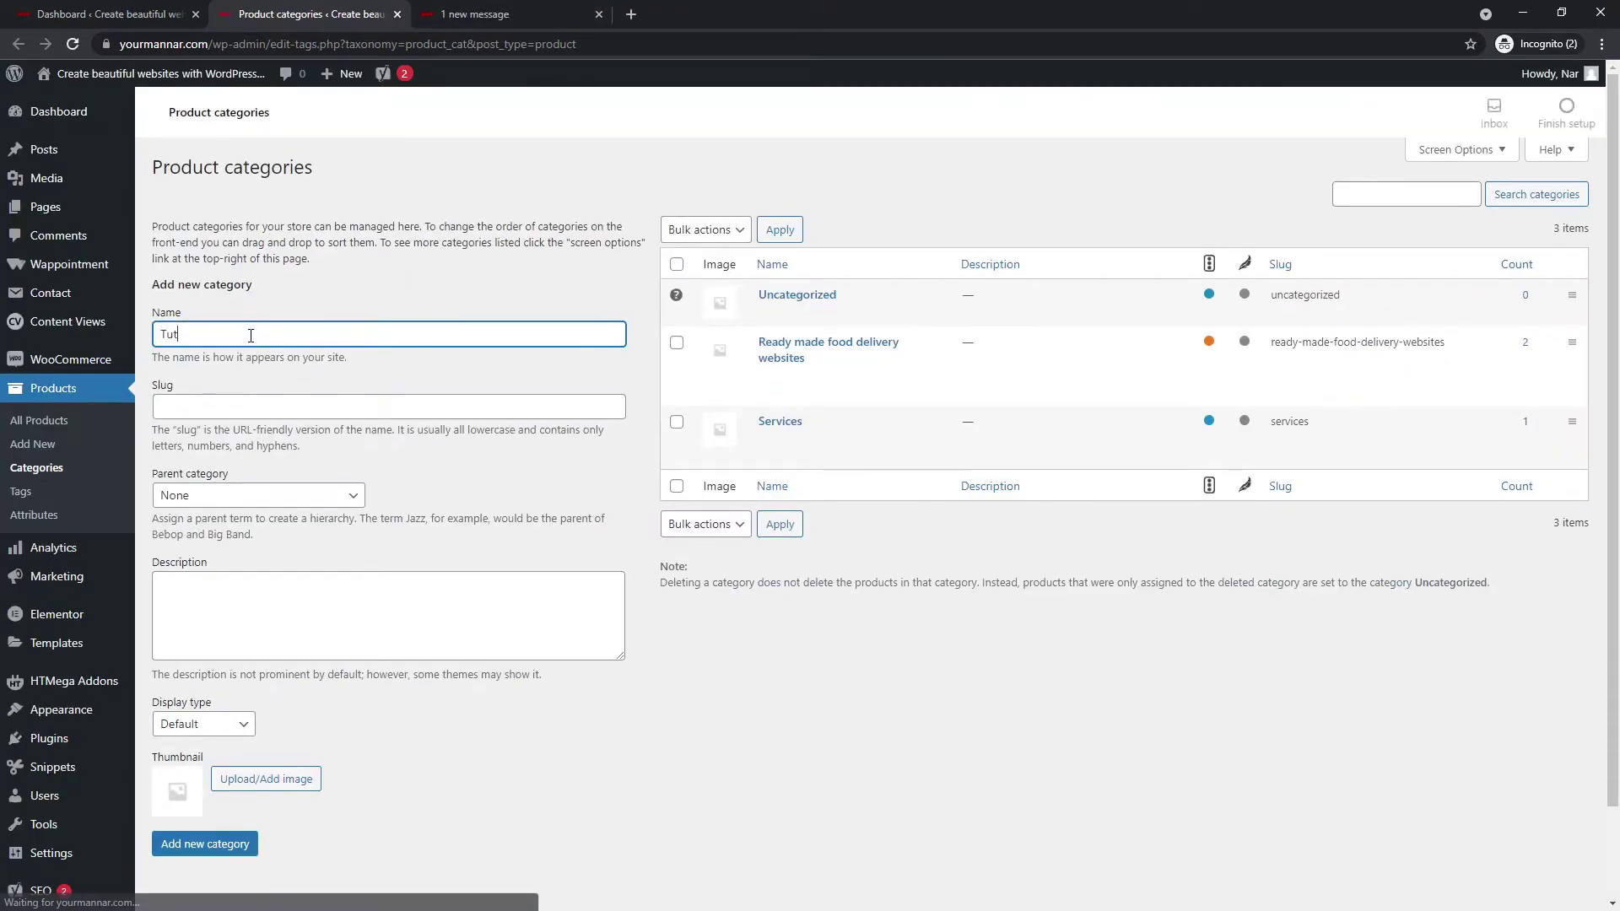
pyautogui.write('orial')
pyautogui.hotkey('ctrl', 'a')
pyautogui.write('For the sake of tutorial')
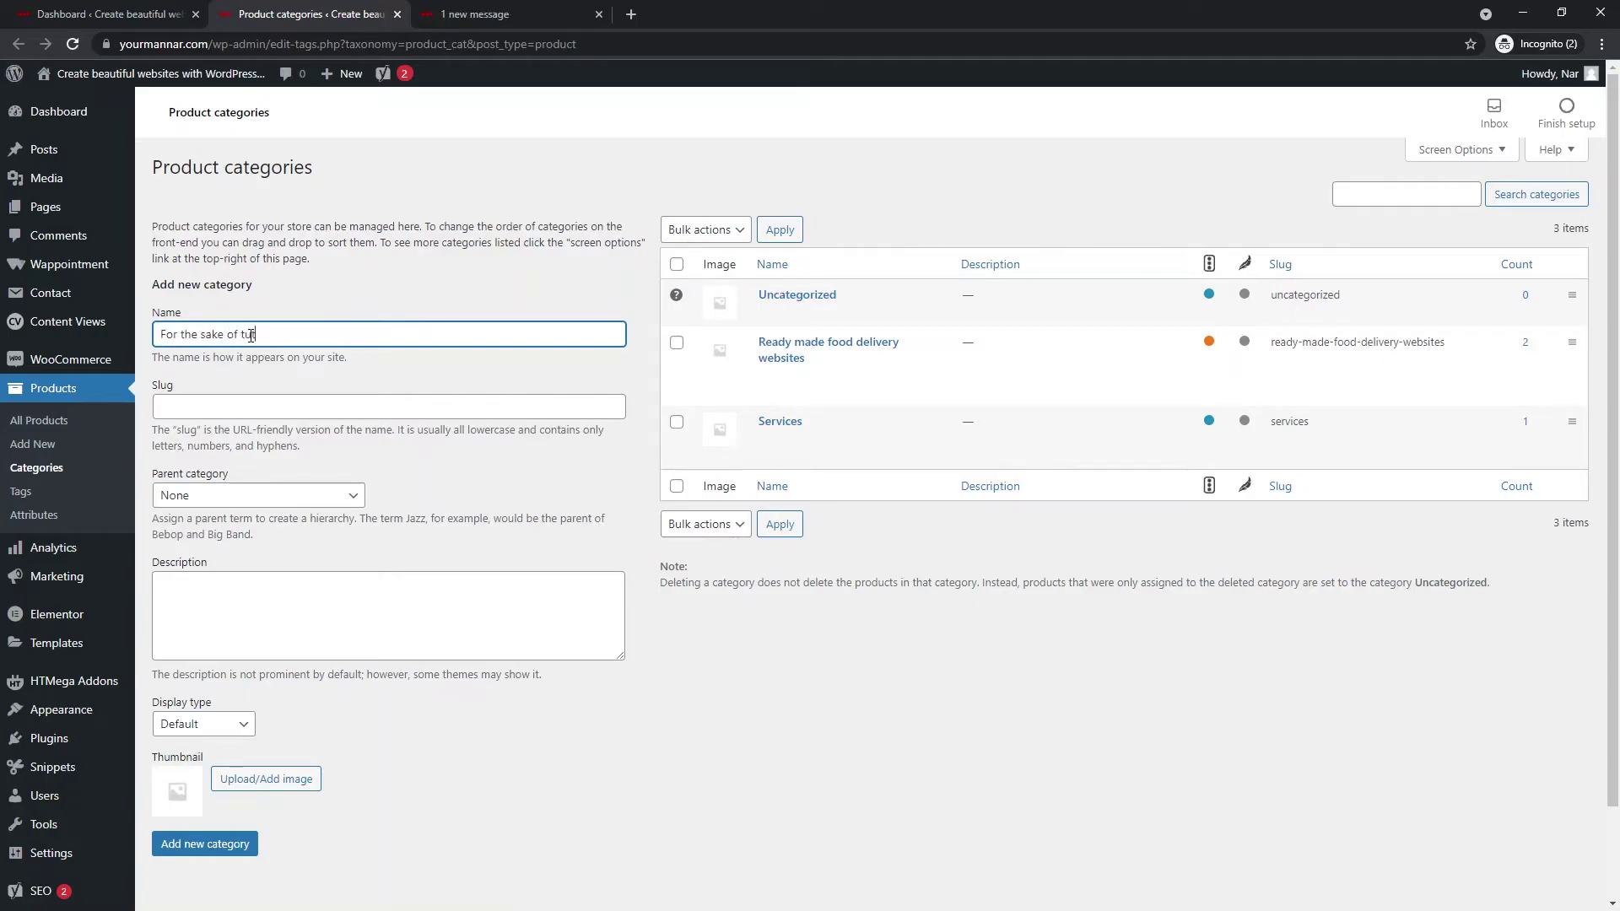
pyautogui.press('Tab')
# Step: Build the slug 'for-the-sake-of-tutorial' from the copied category name
pyautogui.click(273, 335)
pyautogui.hotkey('ctrl', 'a')
pyautogui.hotkey('ctrl', 'c')
pyautogui.click(177, 407)
pyautogui.hotkey('ctrl', 'v')
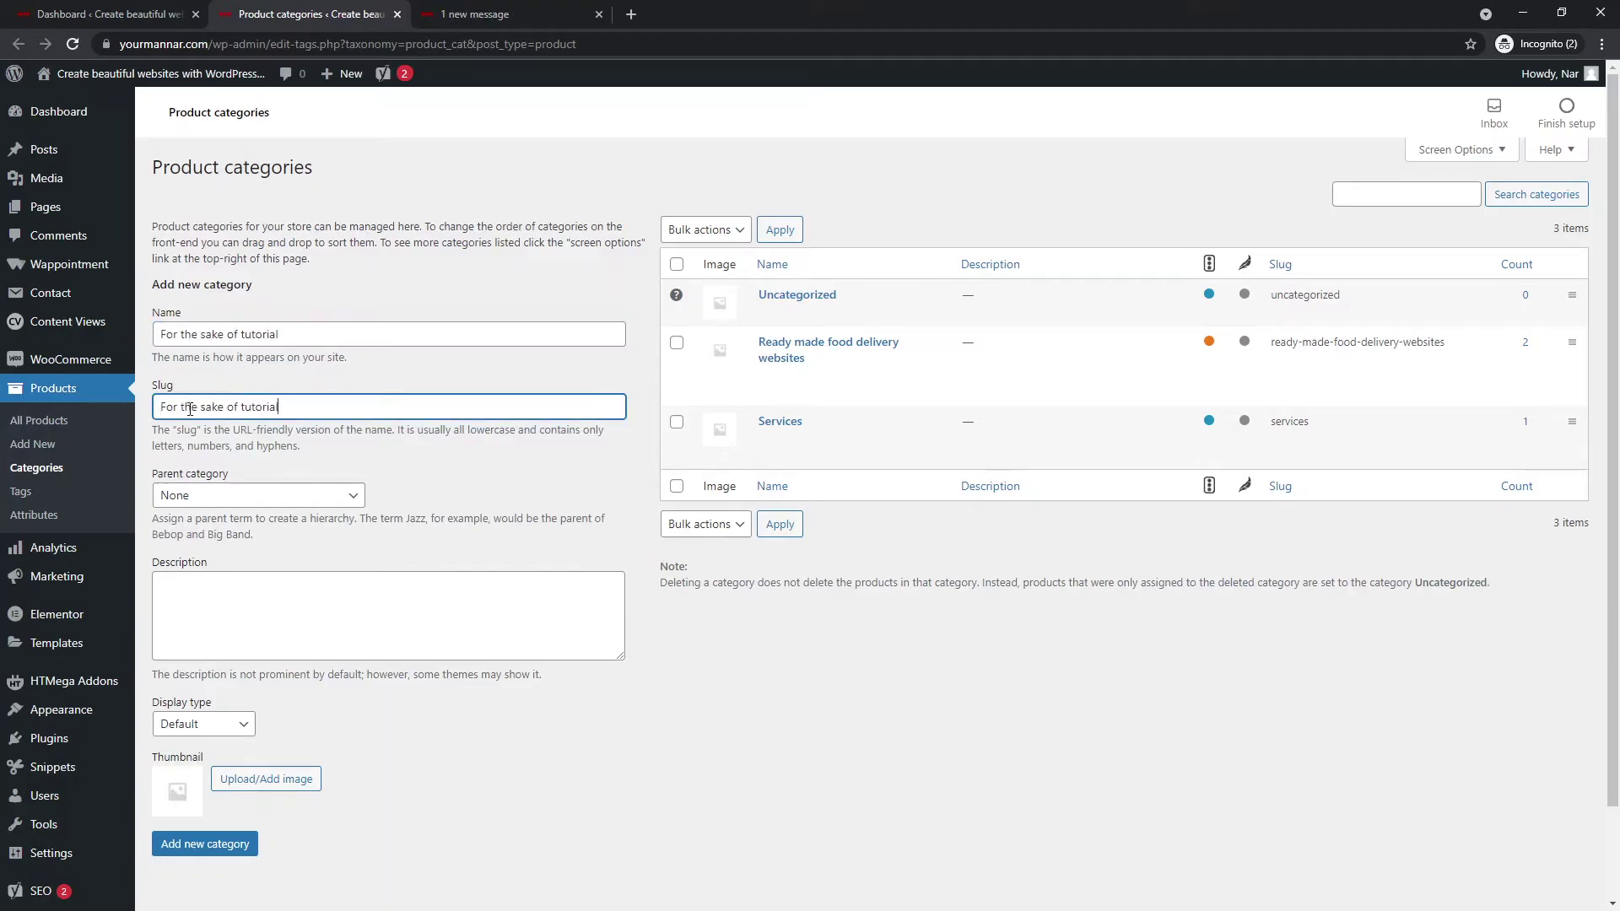
pyautogui.click(177, 408)
pyautogui.press('Delete')
pyautogui.write('-')
pyautogui.click(200, 408)
pyautogui.press('Delete')
pyautogui.write('-')
pyautogui.click(229, 407)
pyautogui.press('Delete')
pyautogui.write('-')
pyautogui.click(244, 408)
pyautogui.press('Delete')
pyautogui.write('-')
pyautogui.click(160, 407)
pyautogui.press('Delete')
pyautogui.write('f')
# Step: Leave the parent category set to None and move to the description
pyautogui.click(337, 498)
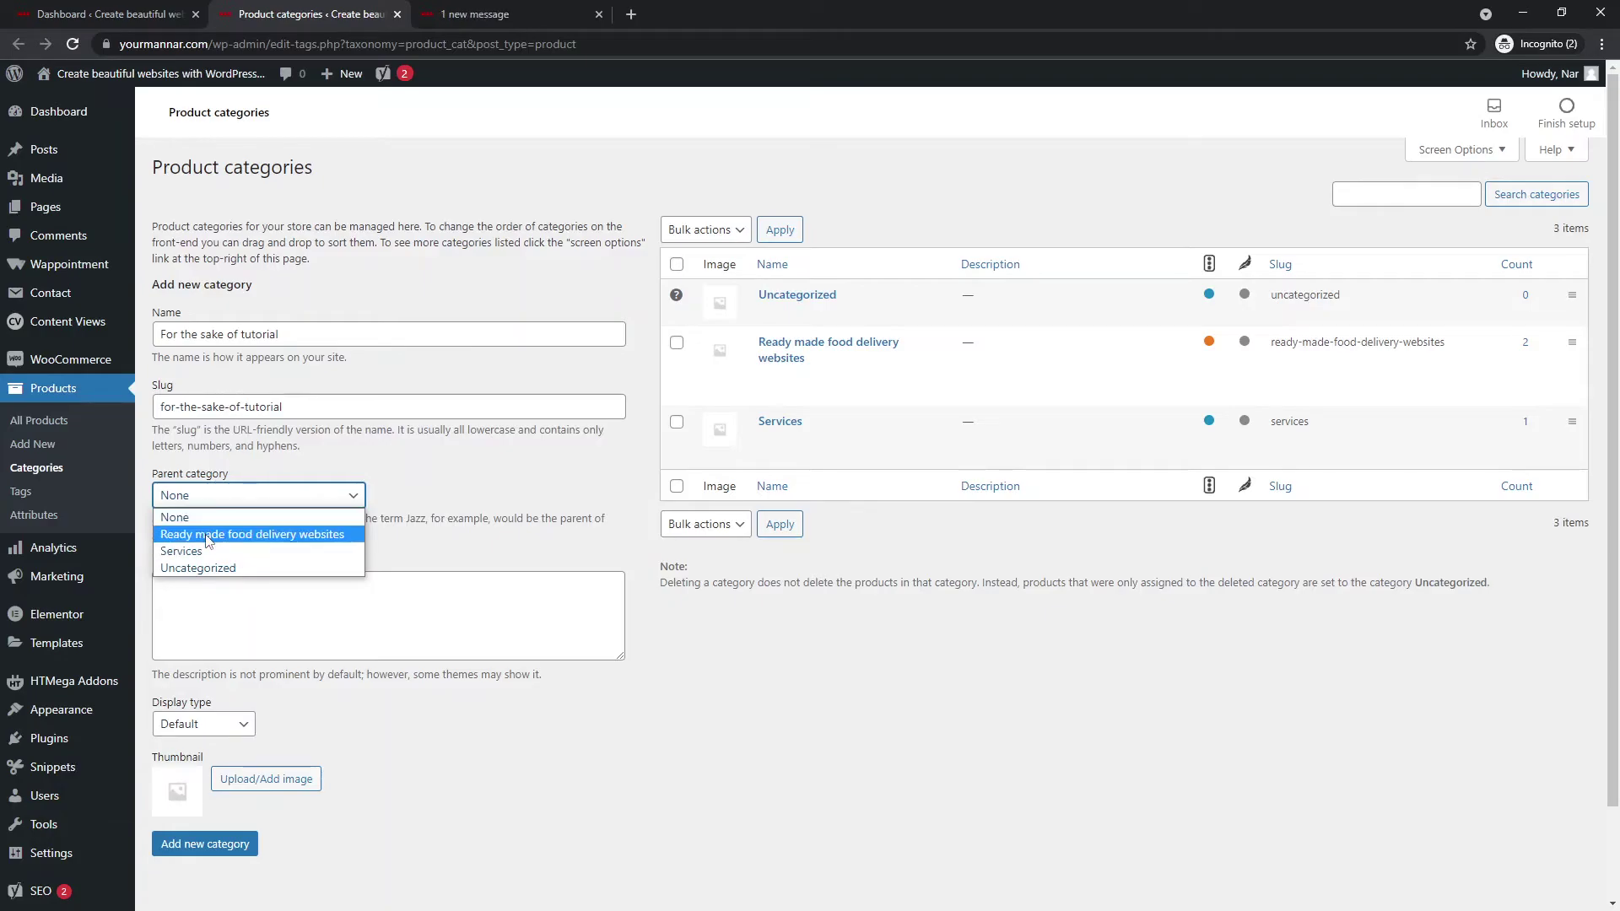
pyautogui.click(245, 499)
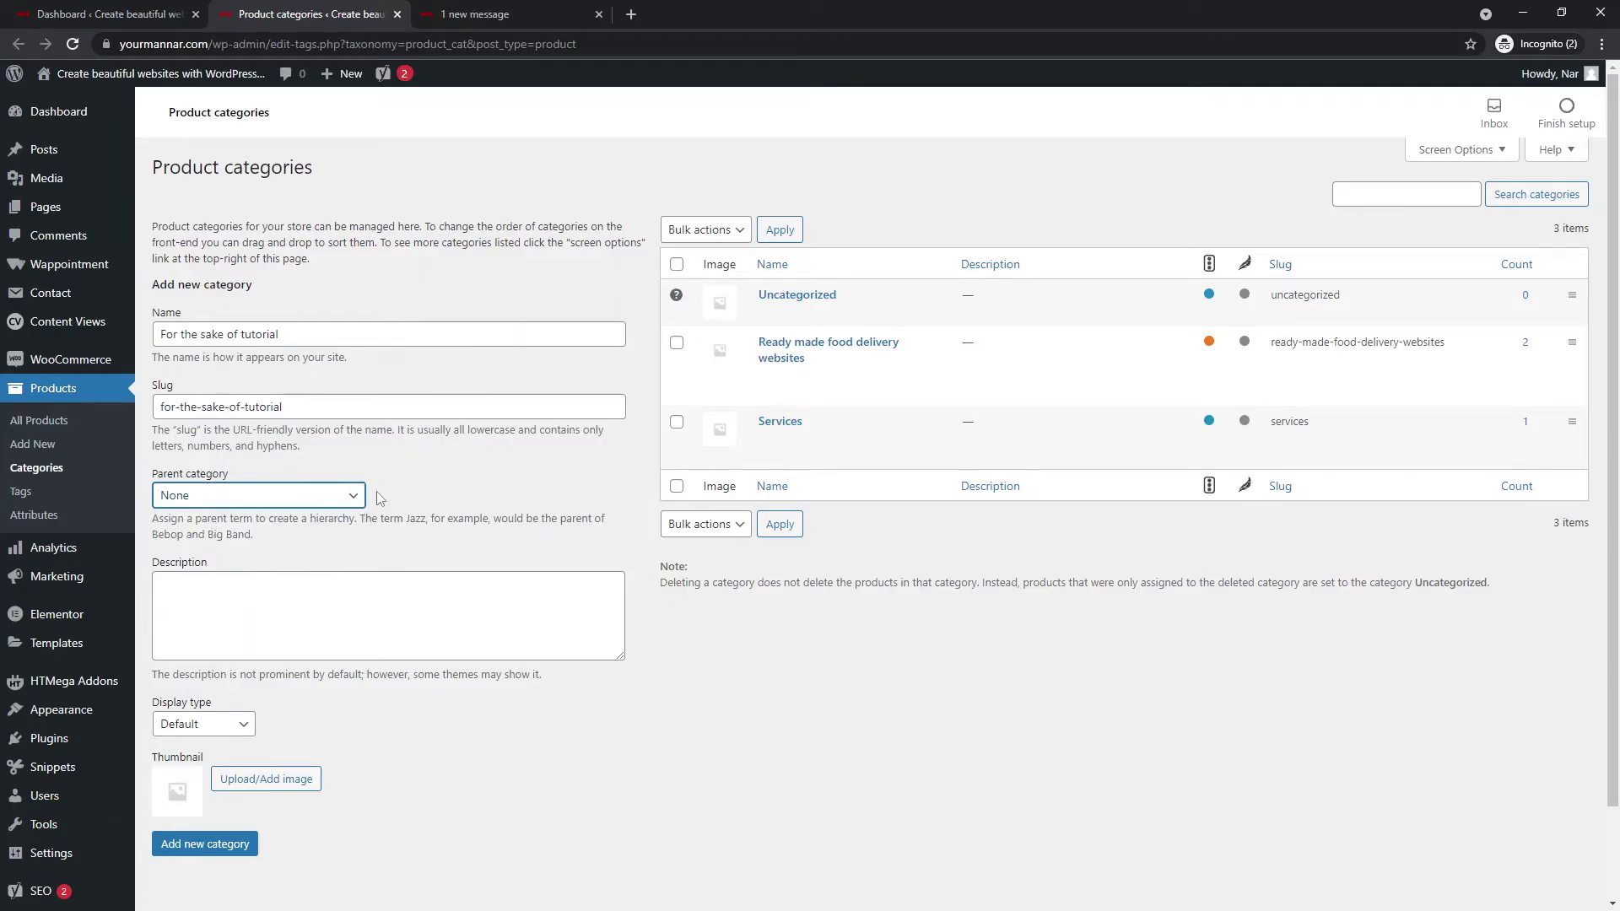
pyautogui.click(383, 593)
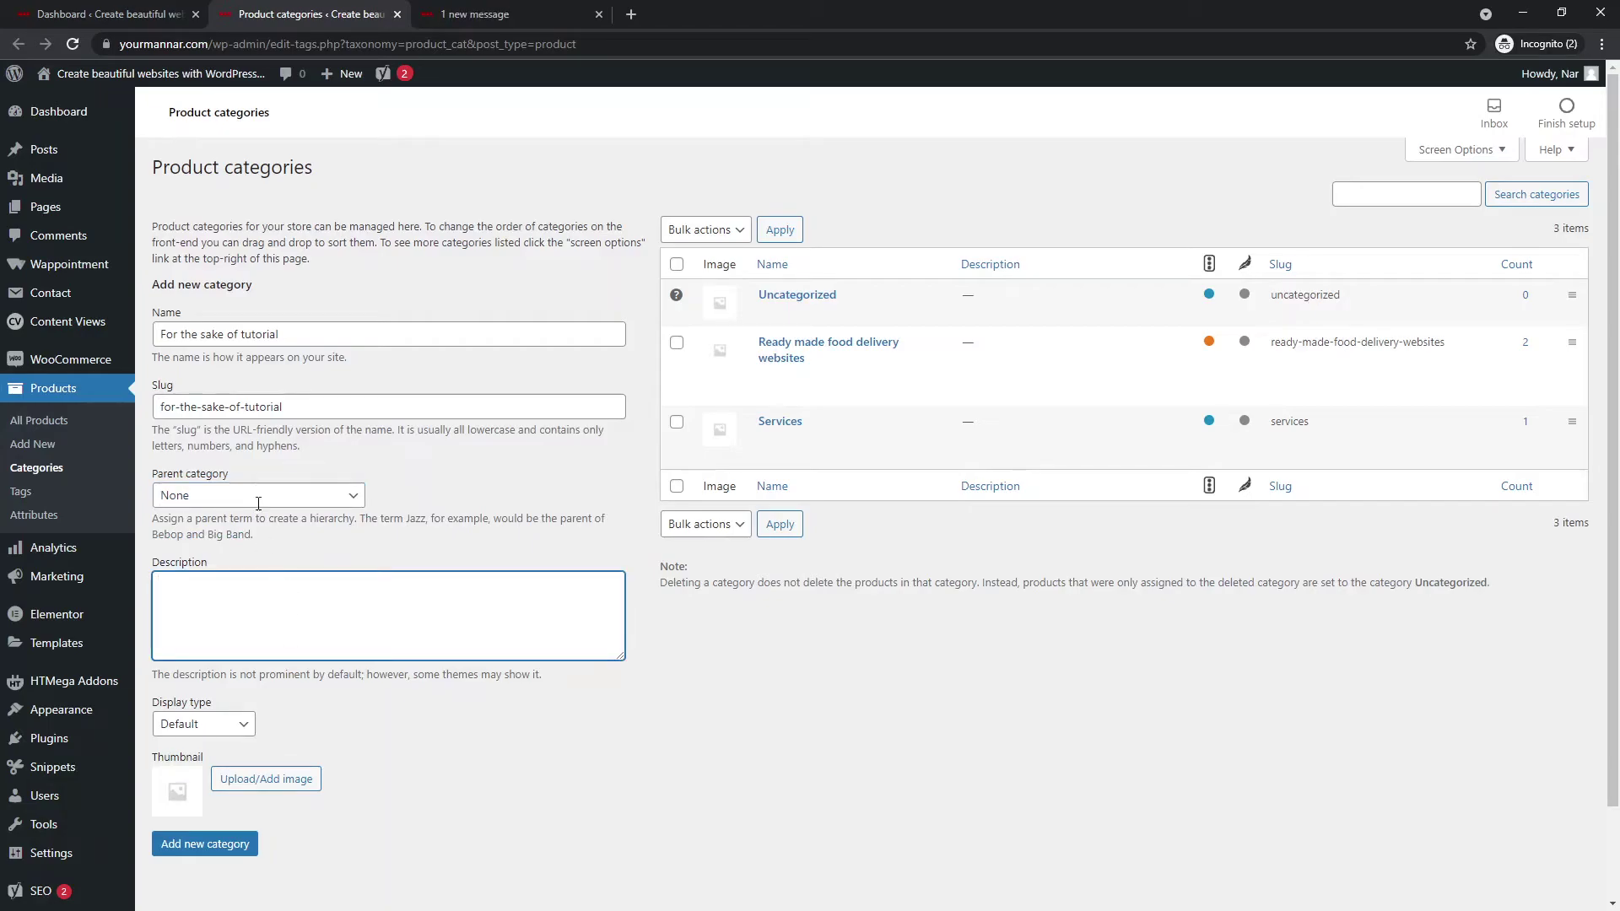
# Step: Rename the category to 'tutorial' and trim the slug to 'tutorial'
pyautogui.tripleClick(256, 332)
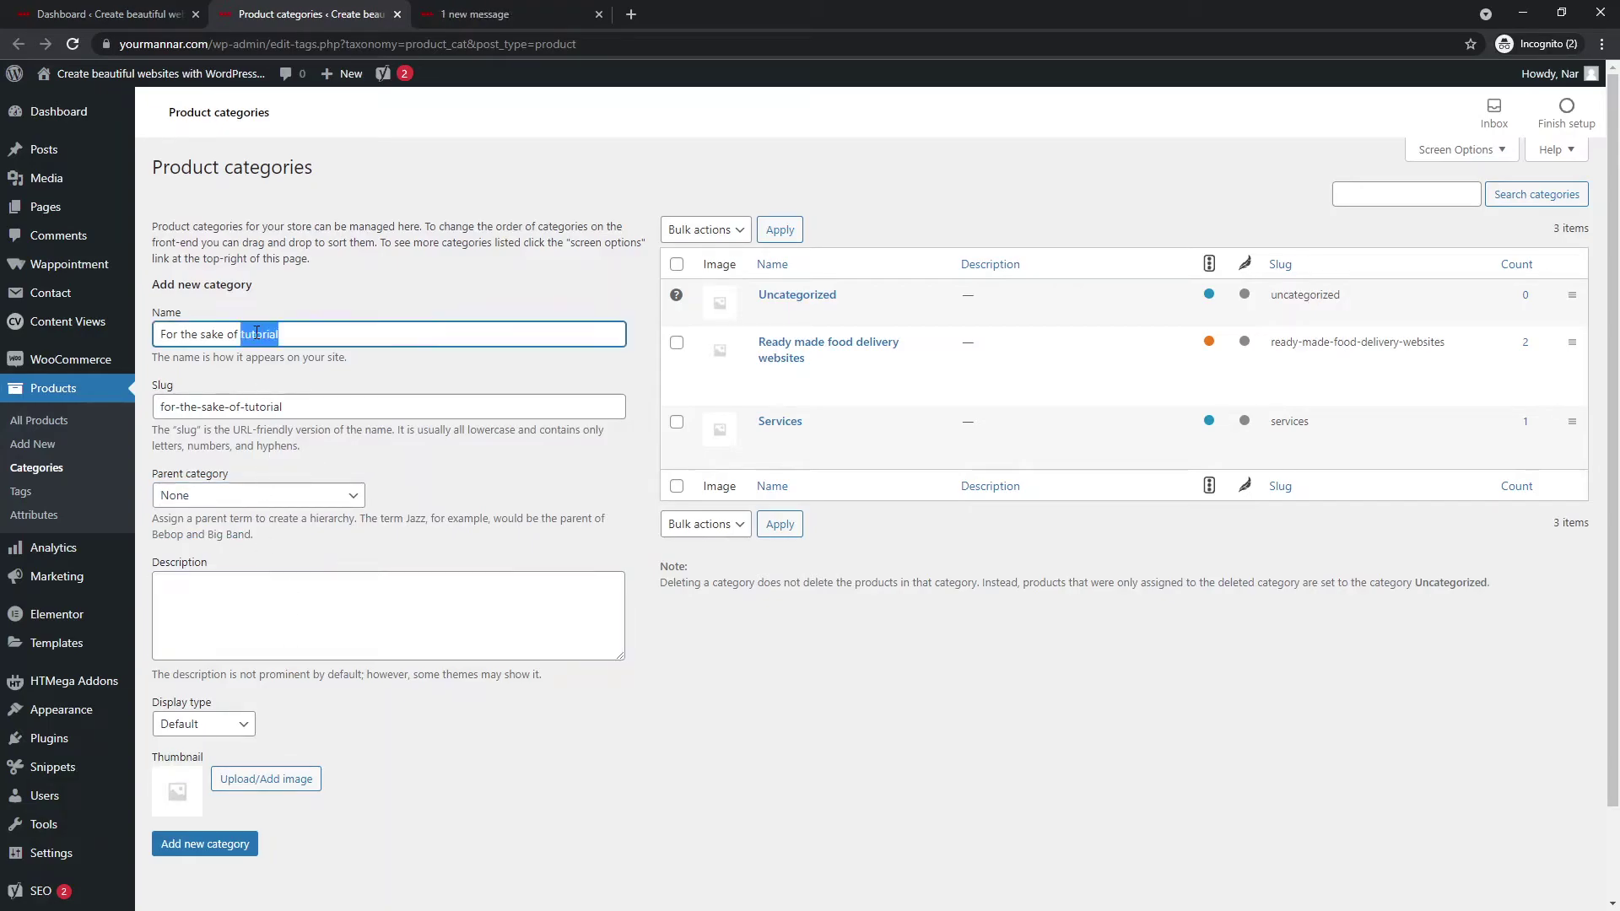
pyautogui.write('t')
pyautogui.write('ut')
pyautogui.press('BackSpace')
pyautogui.write('torial')
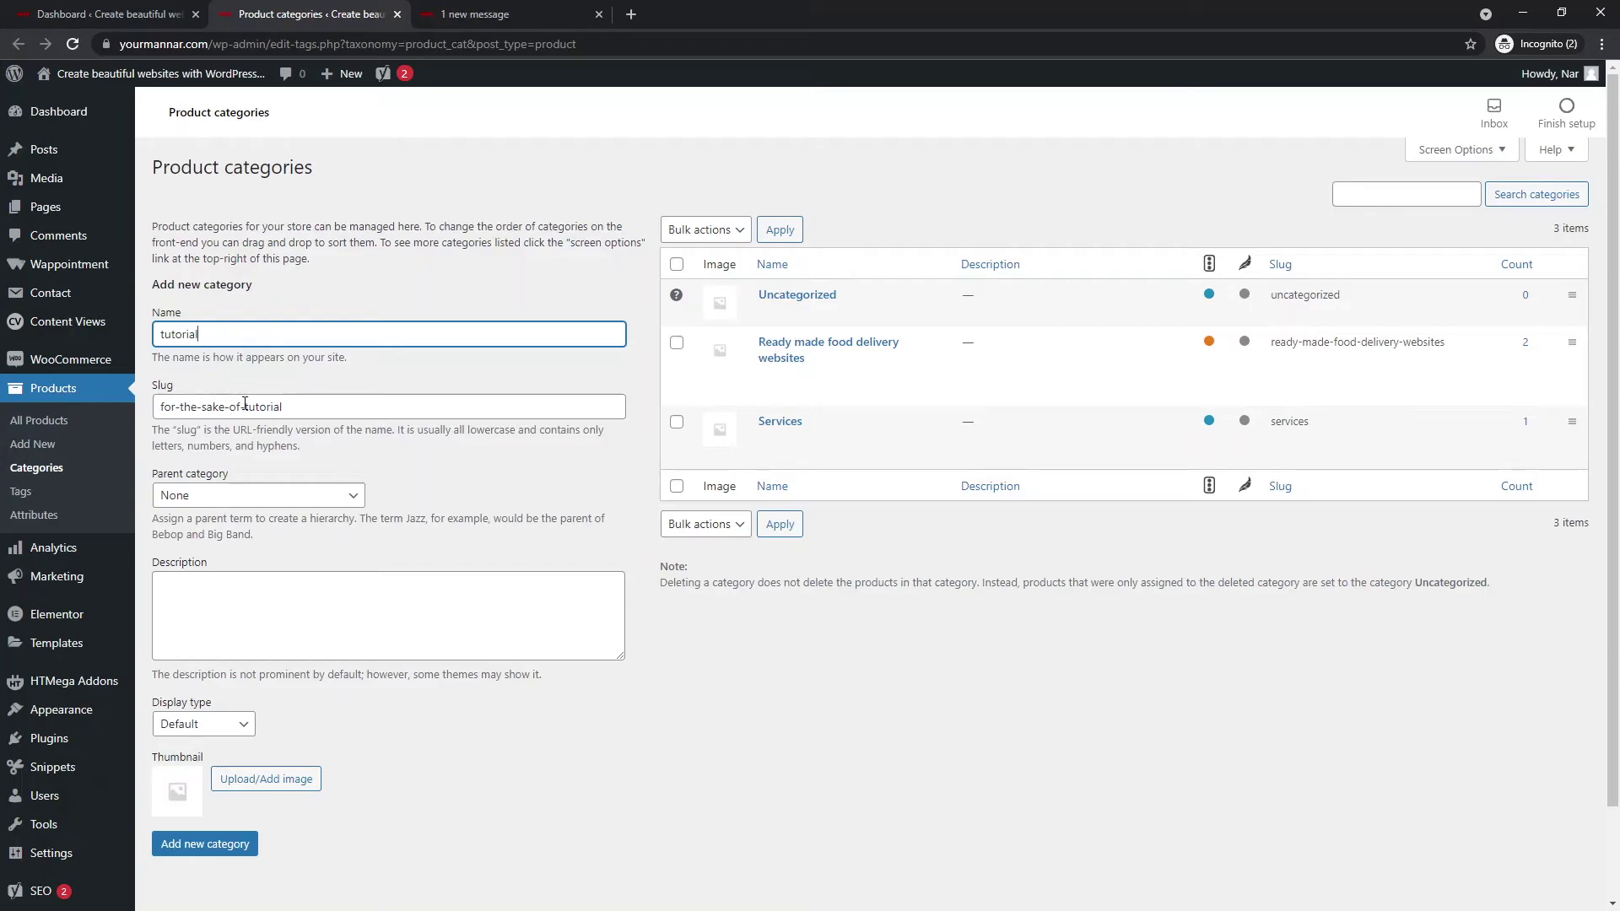
pyautogui.moveTo(246, 407); pyautogui.dragTo(118, 418)
pyautogui.press('BackSpace')
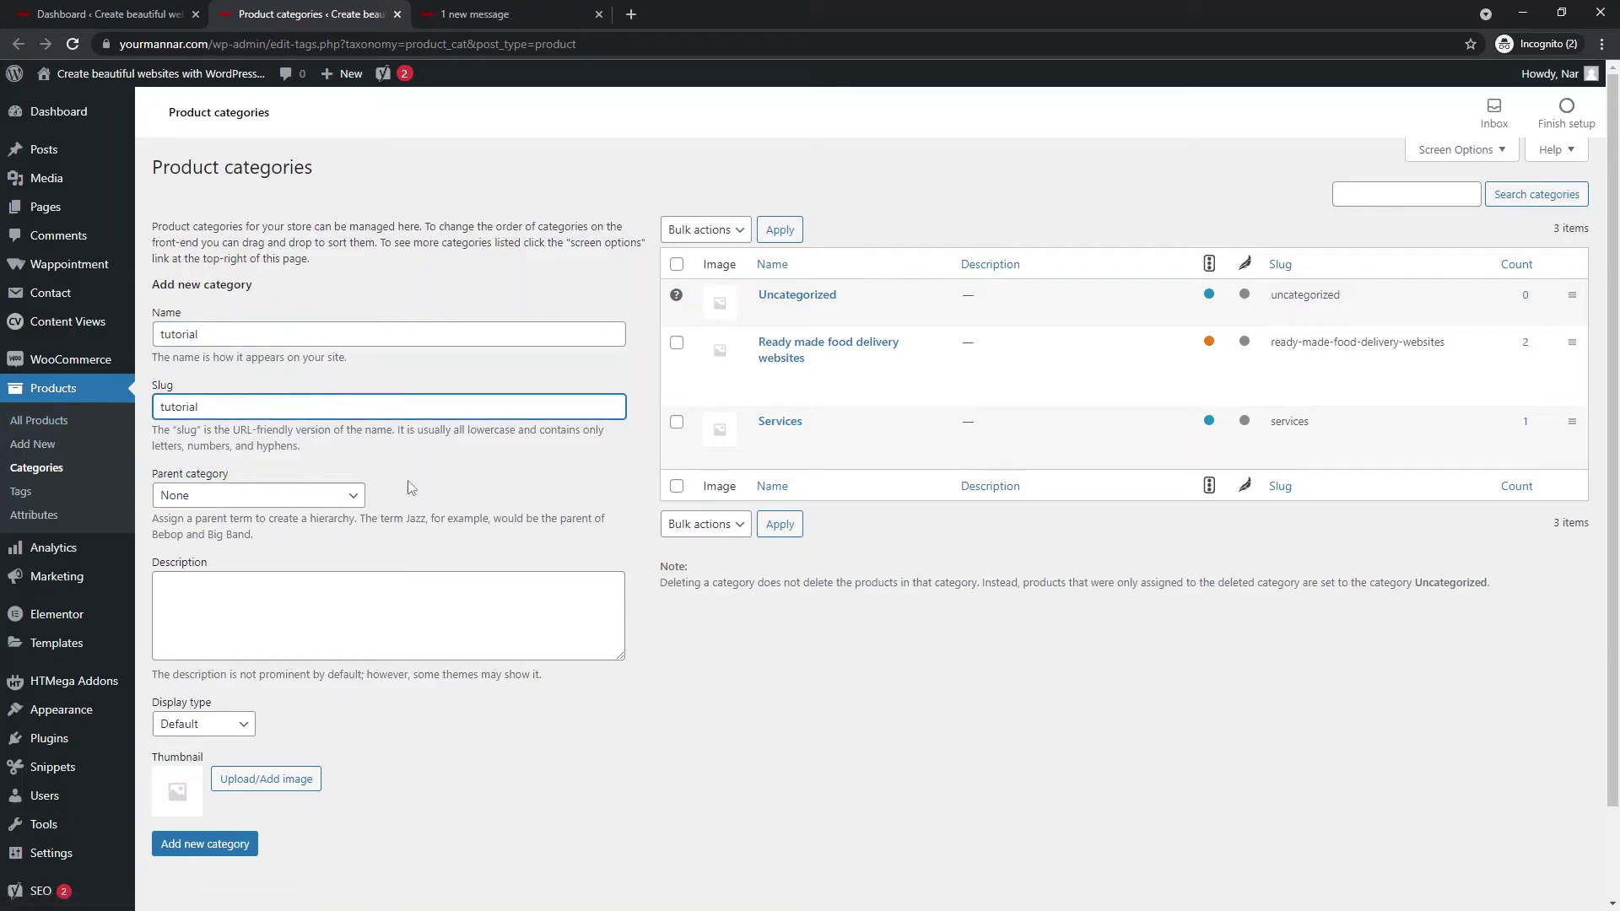
pyautogui.click(397, 470)
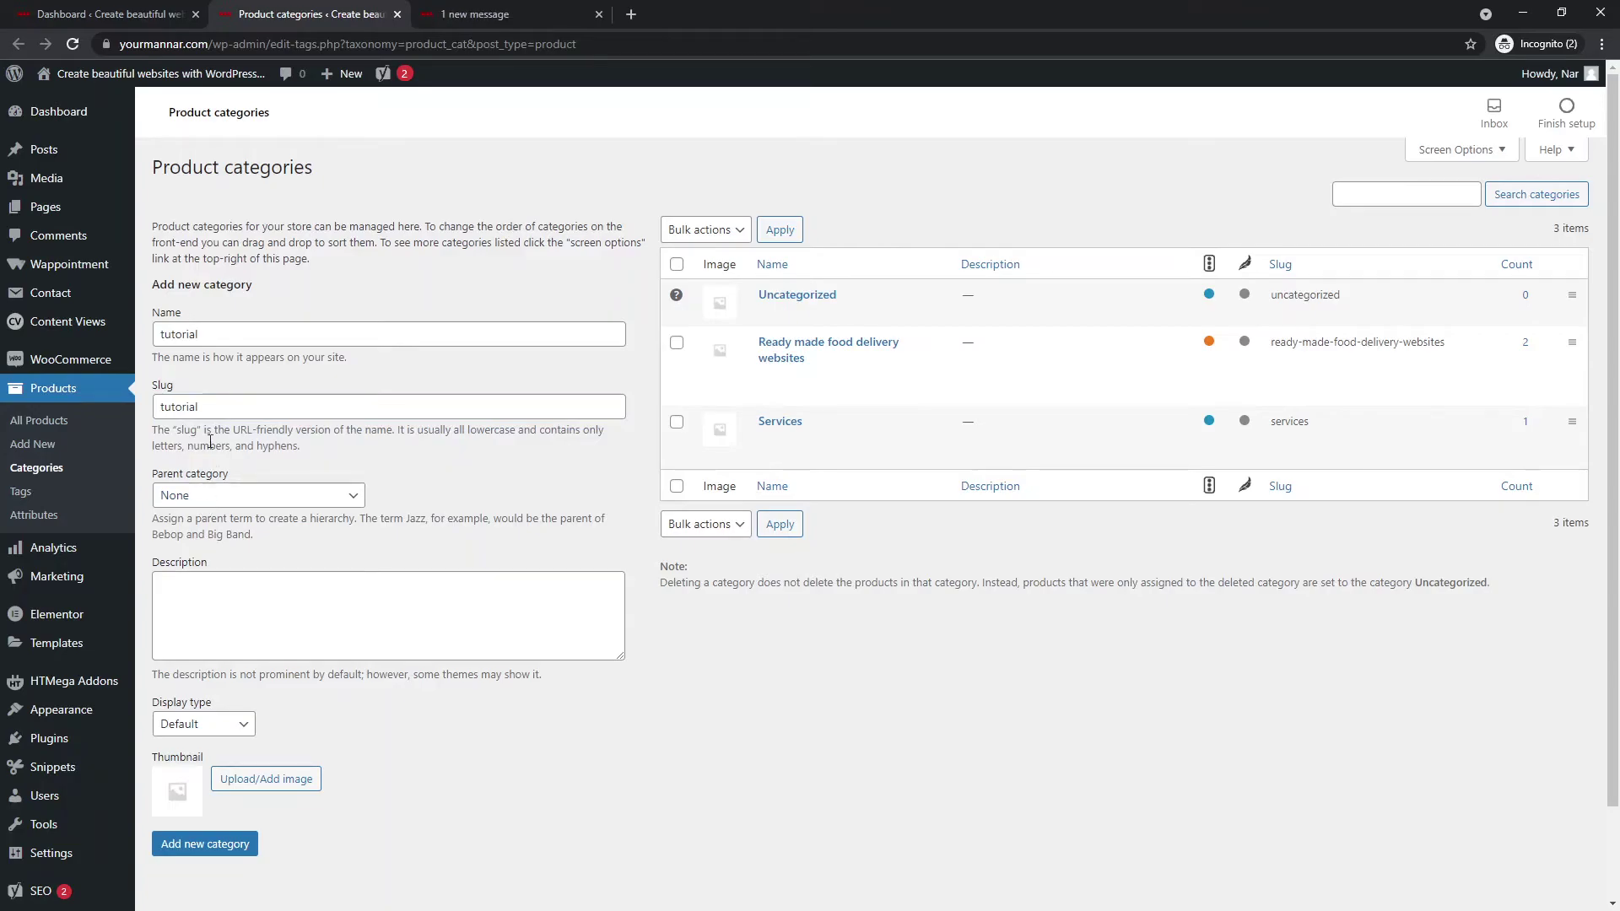
# Step: Choose Services as the parent category, glance at the article, then return to the form
pyautogui.click(241, 496)
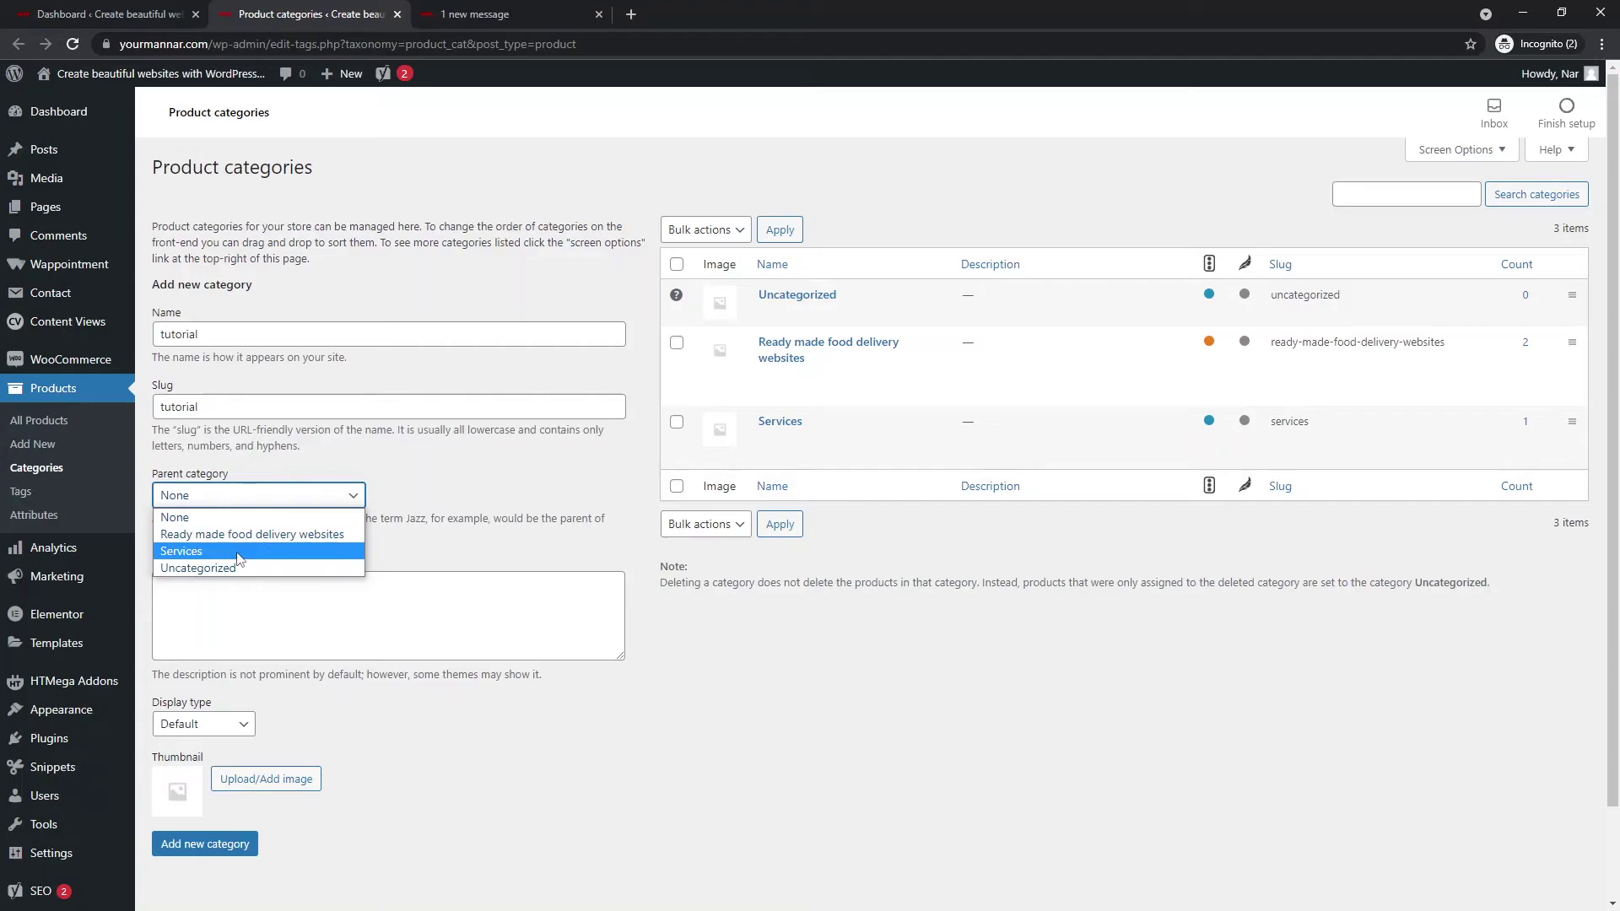
pyautogui.click(239, 553)
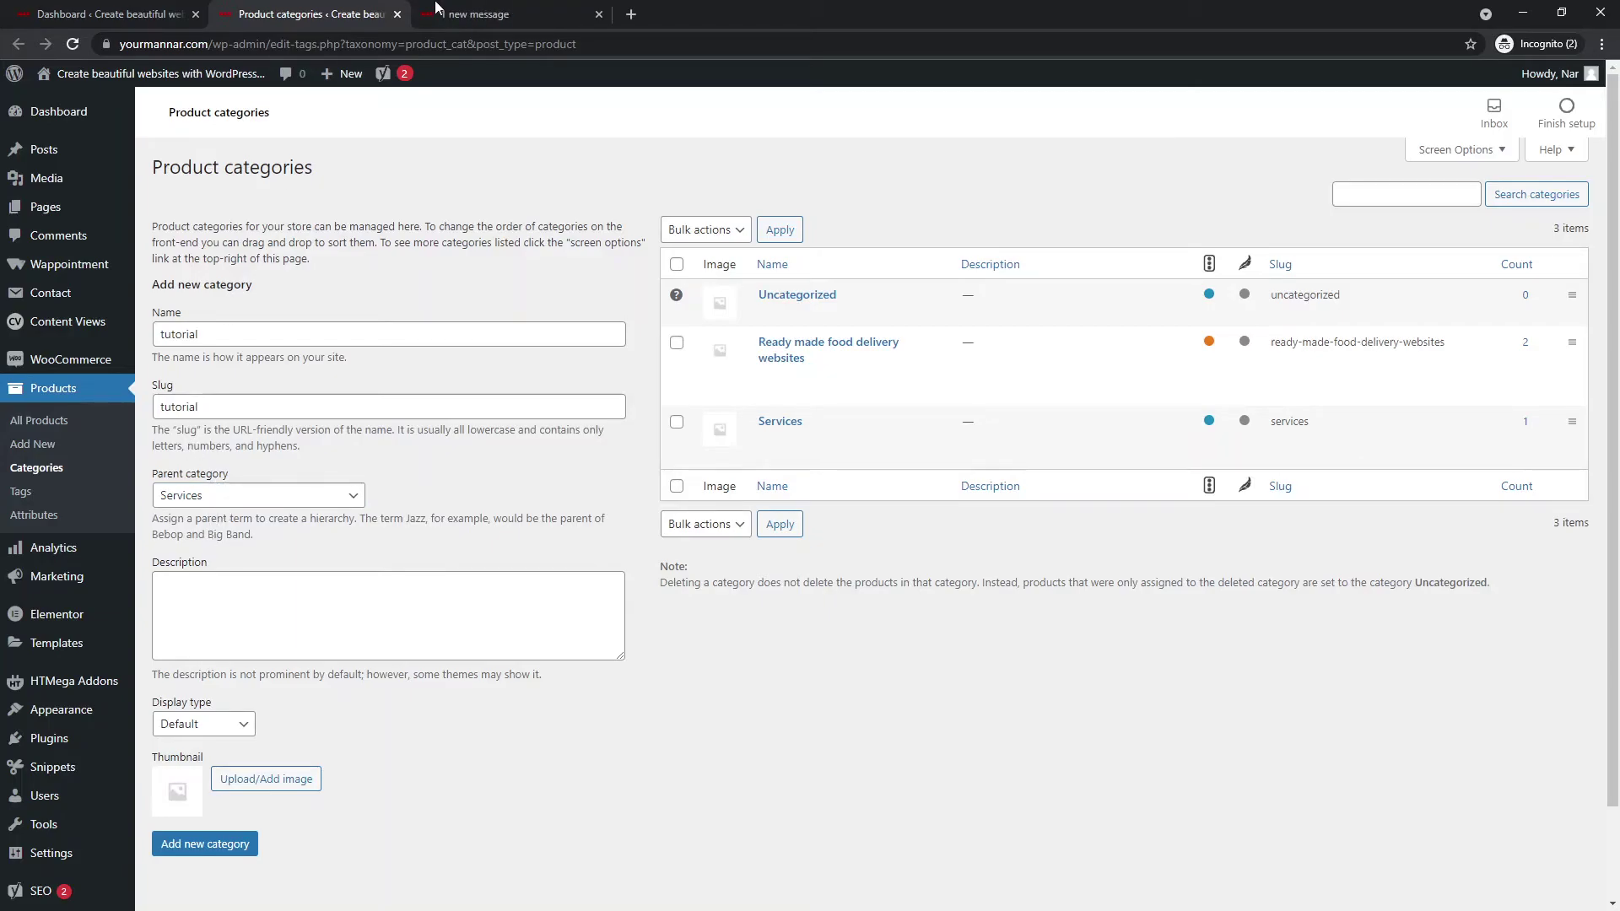
pyautogui.click(472, 13)
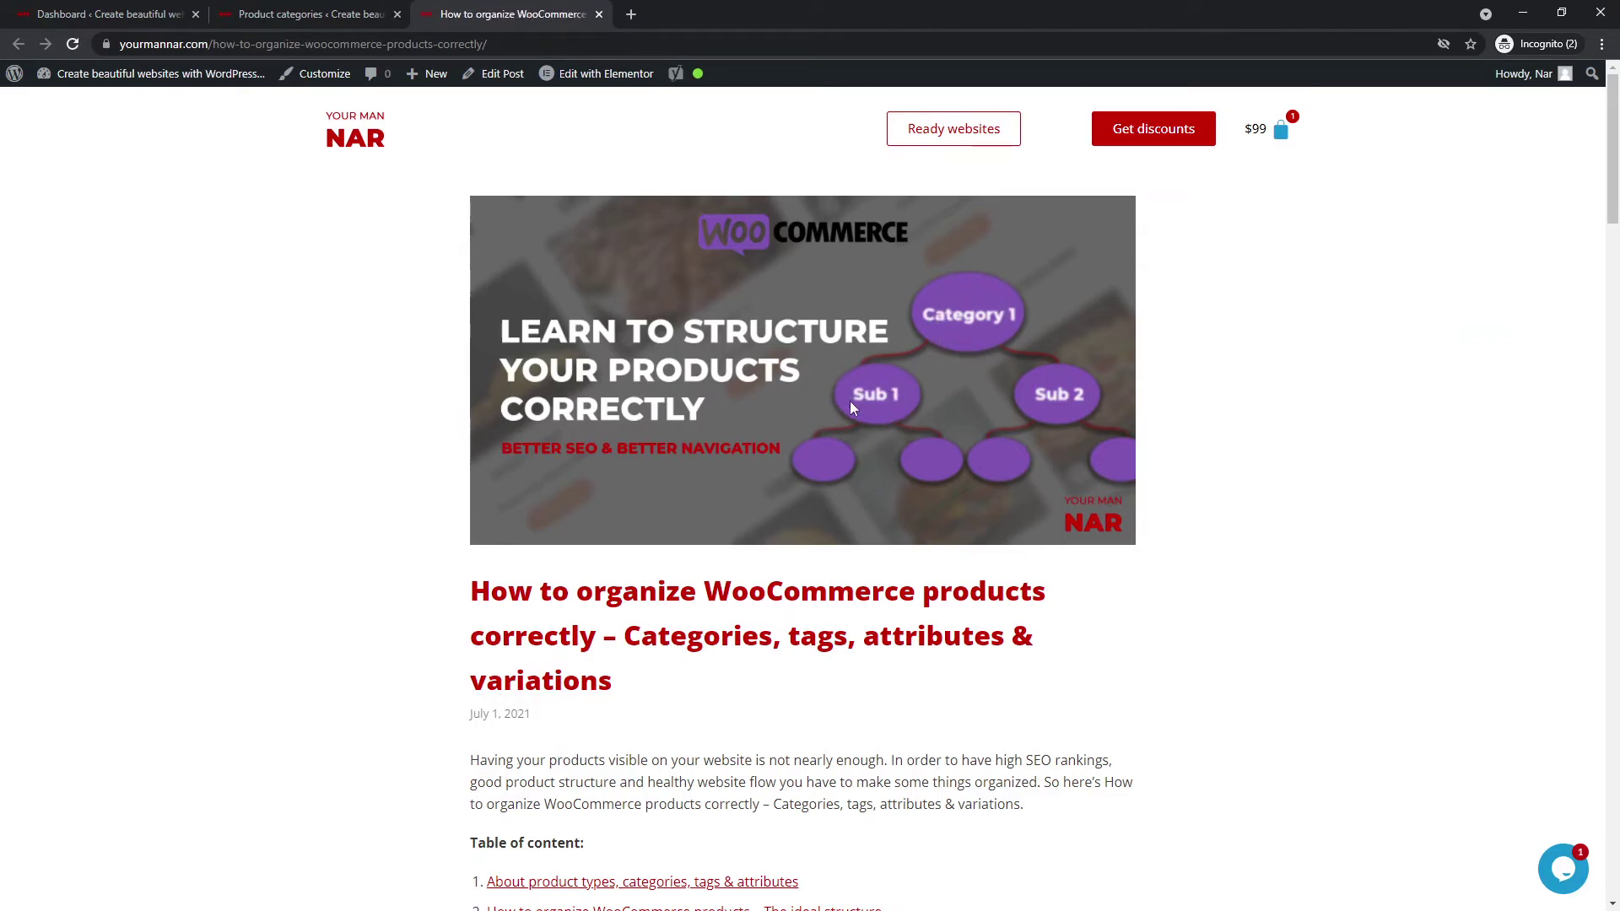
pyautogui.click(304, 14)
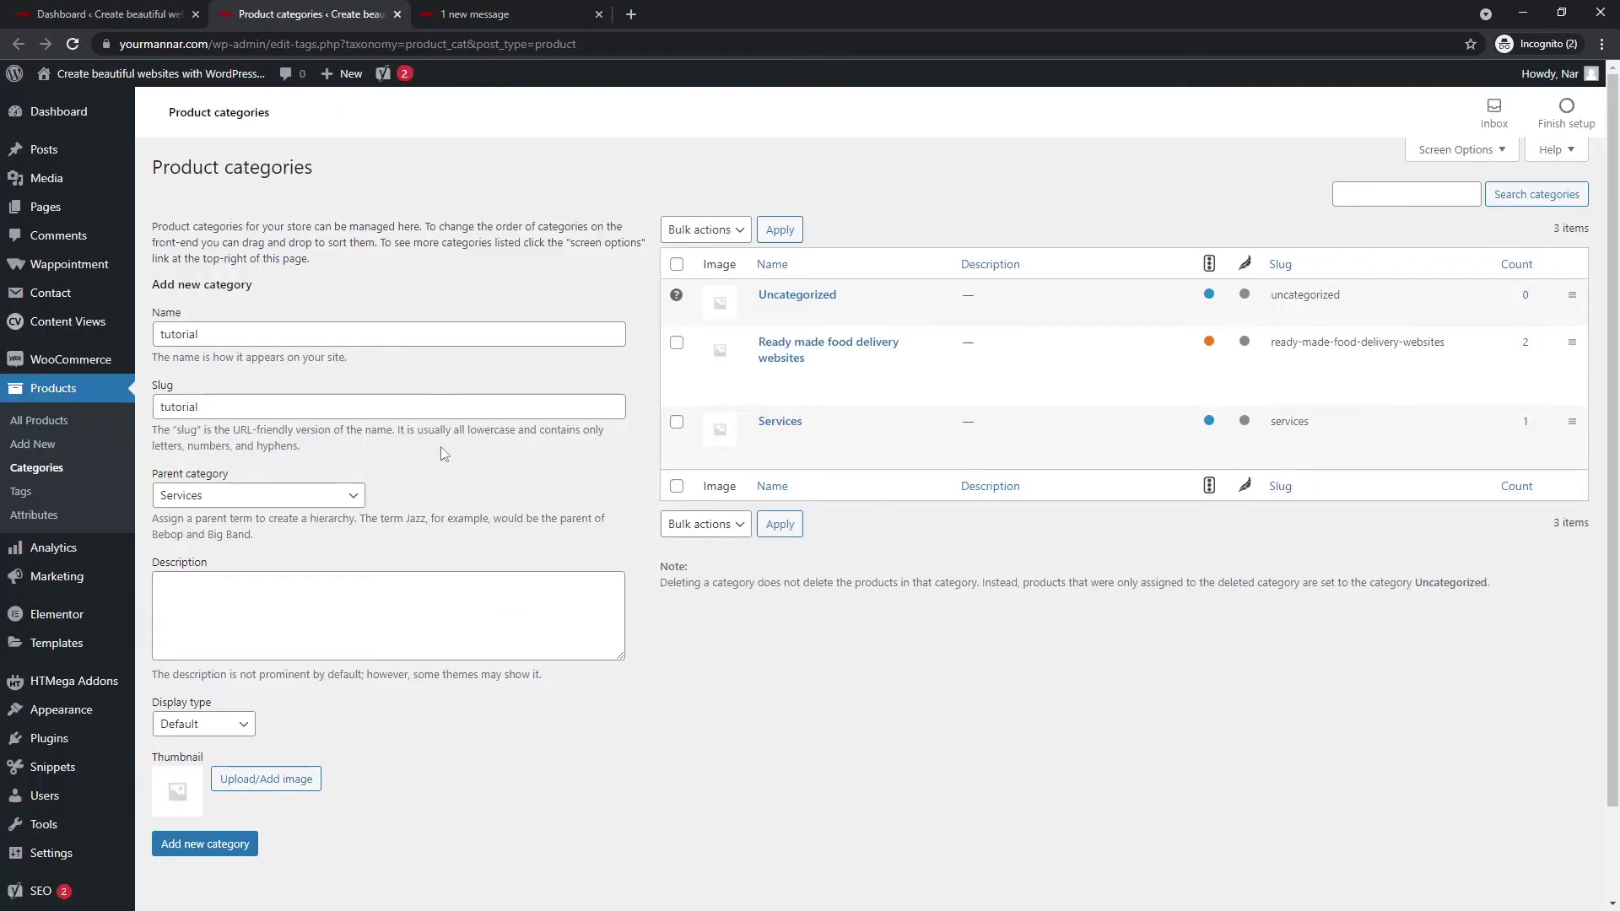
# Step: Put the cursor in the Description field, then select the category name 'tutorial'
pyautogui.click(196, 595)
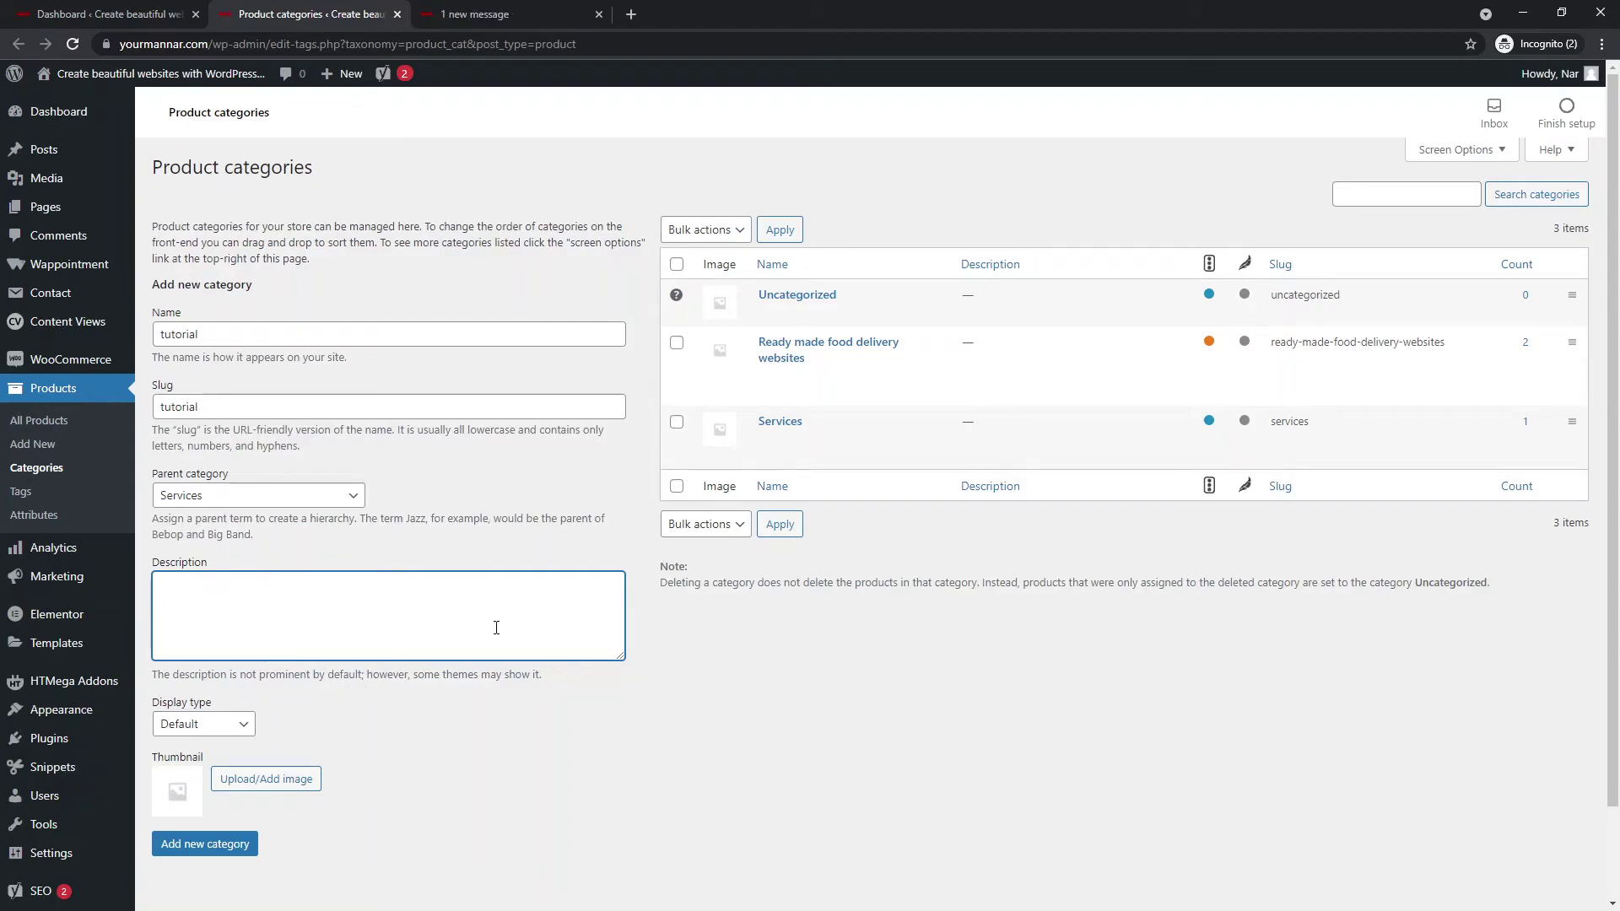
pyautogui.doubleClick(200, 334)
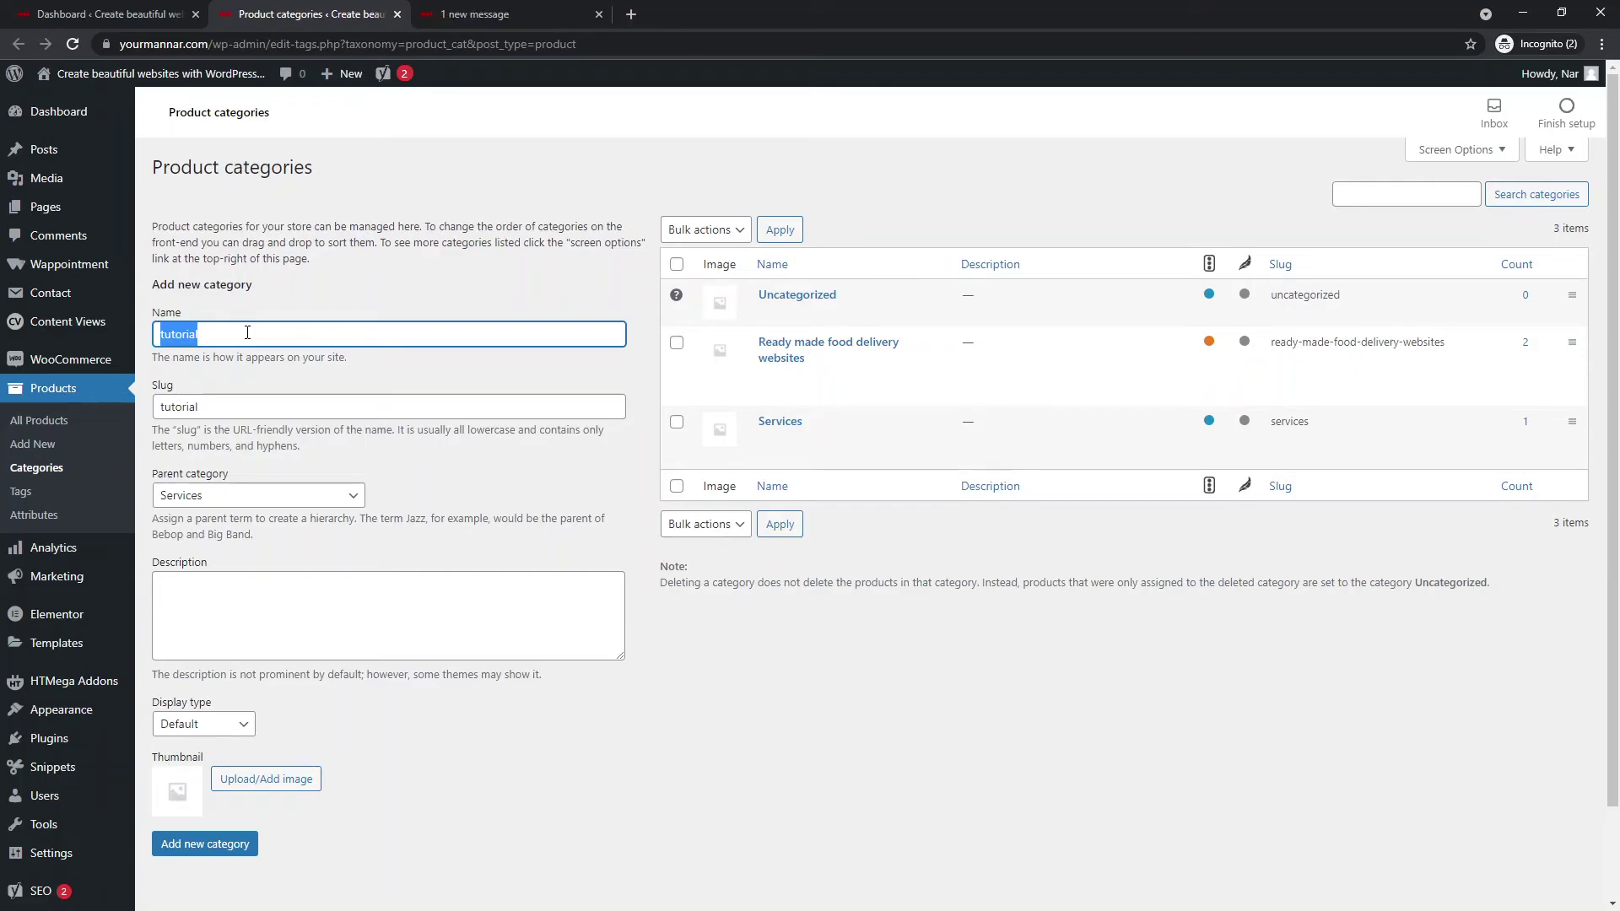
# Step: Skim the article's introduction and table of contents, then go back to Product categories
pyautogui.hotkey('ctrl', 'Tab')
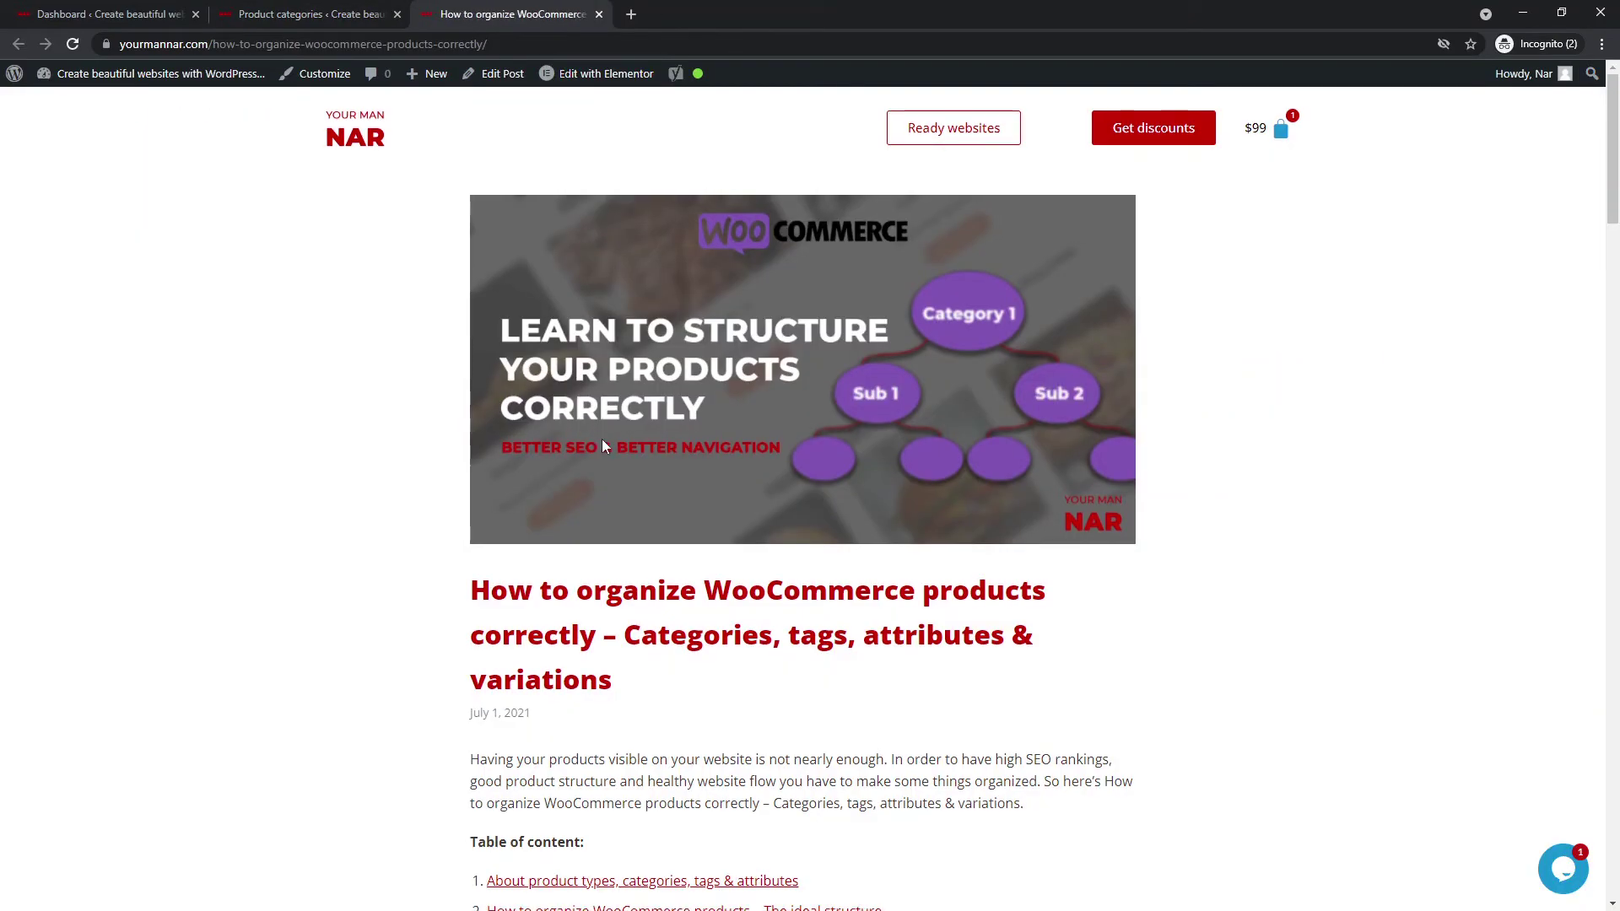
pyautogui.scroll(-1, 604, 448)
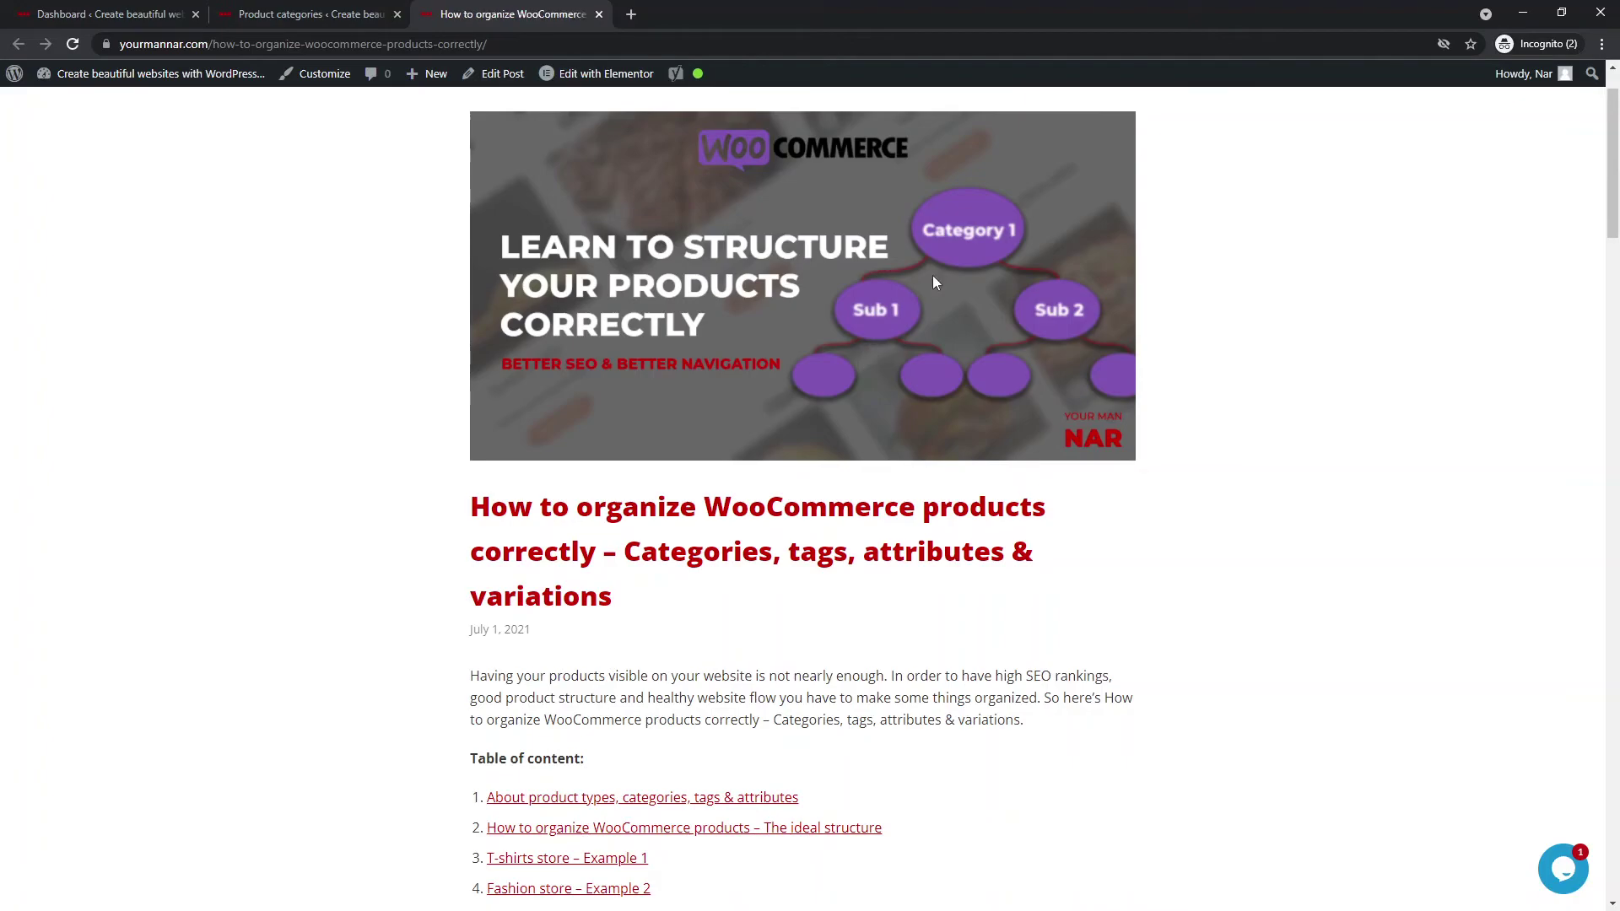
pyautogui.scroll(-1, 820, 384)
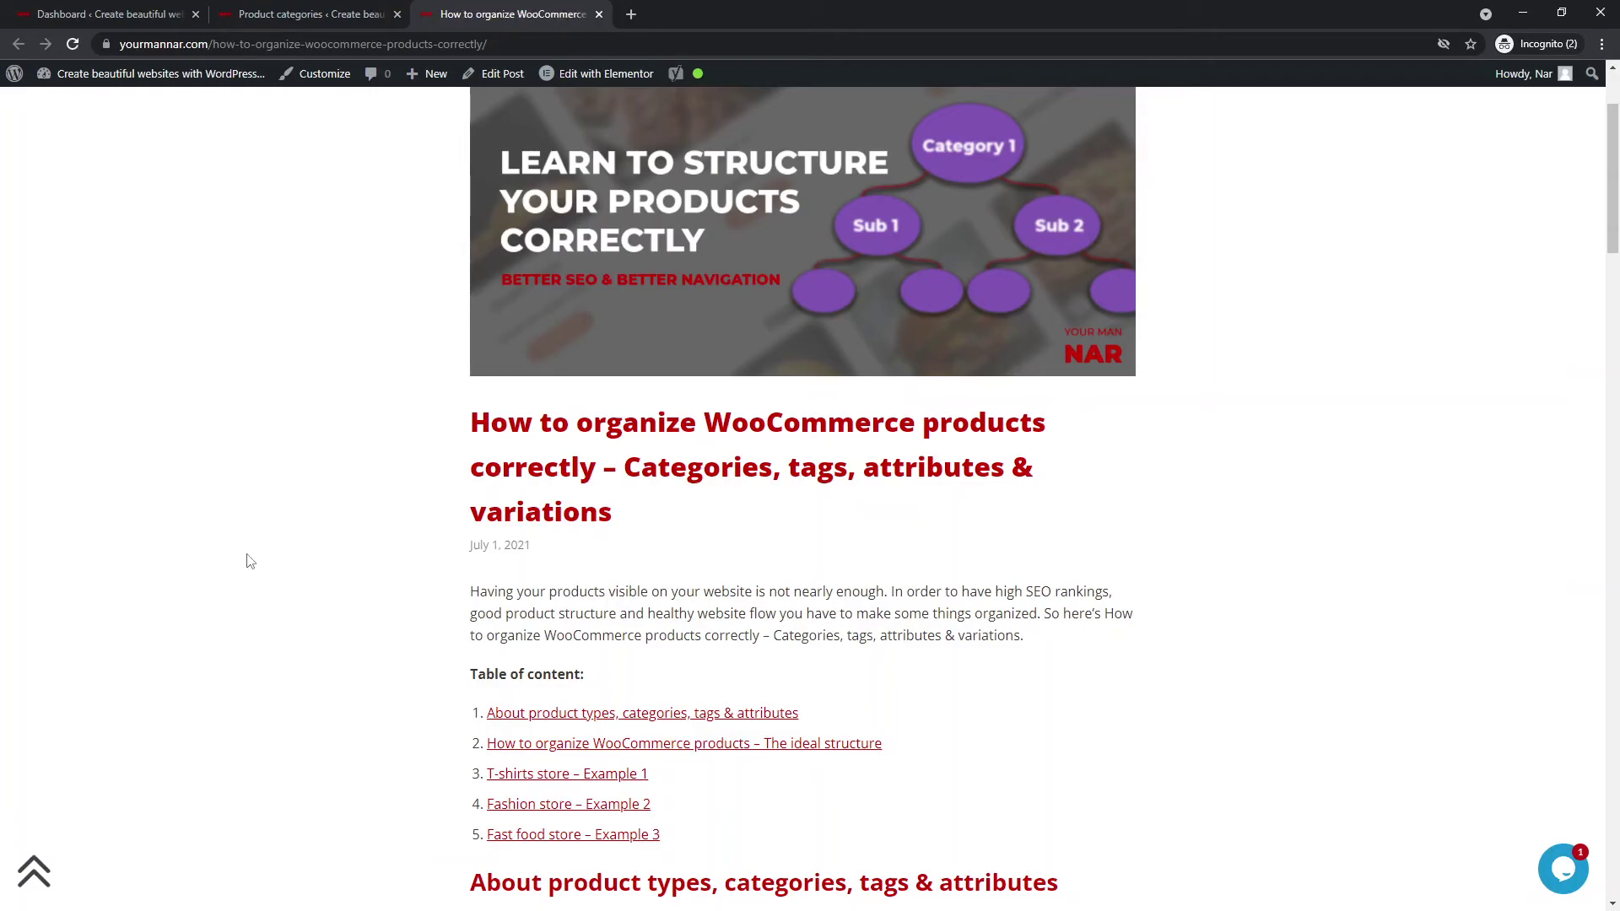
pyautogui.scroll(1, 249, 561)
pyautogui.scroll(-2, 249, 561)
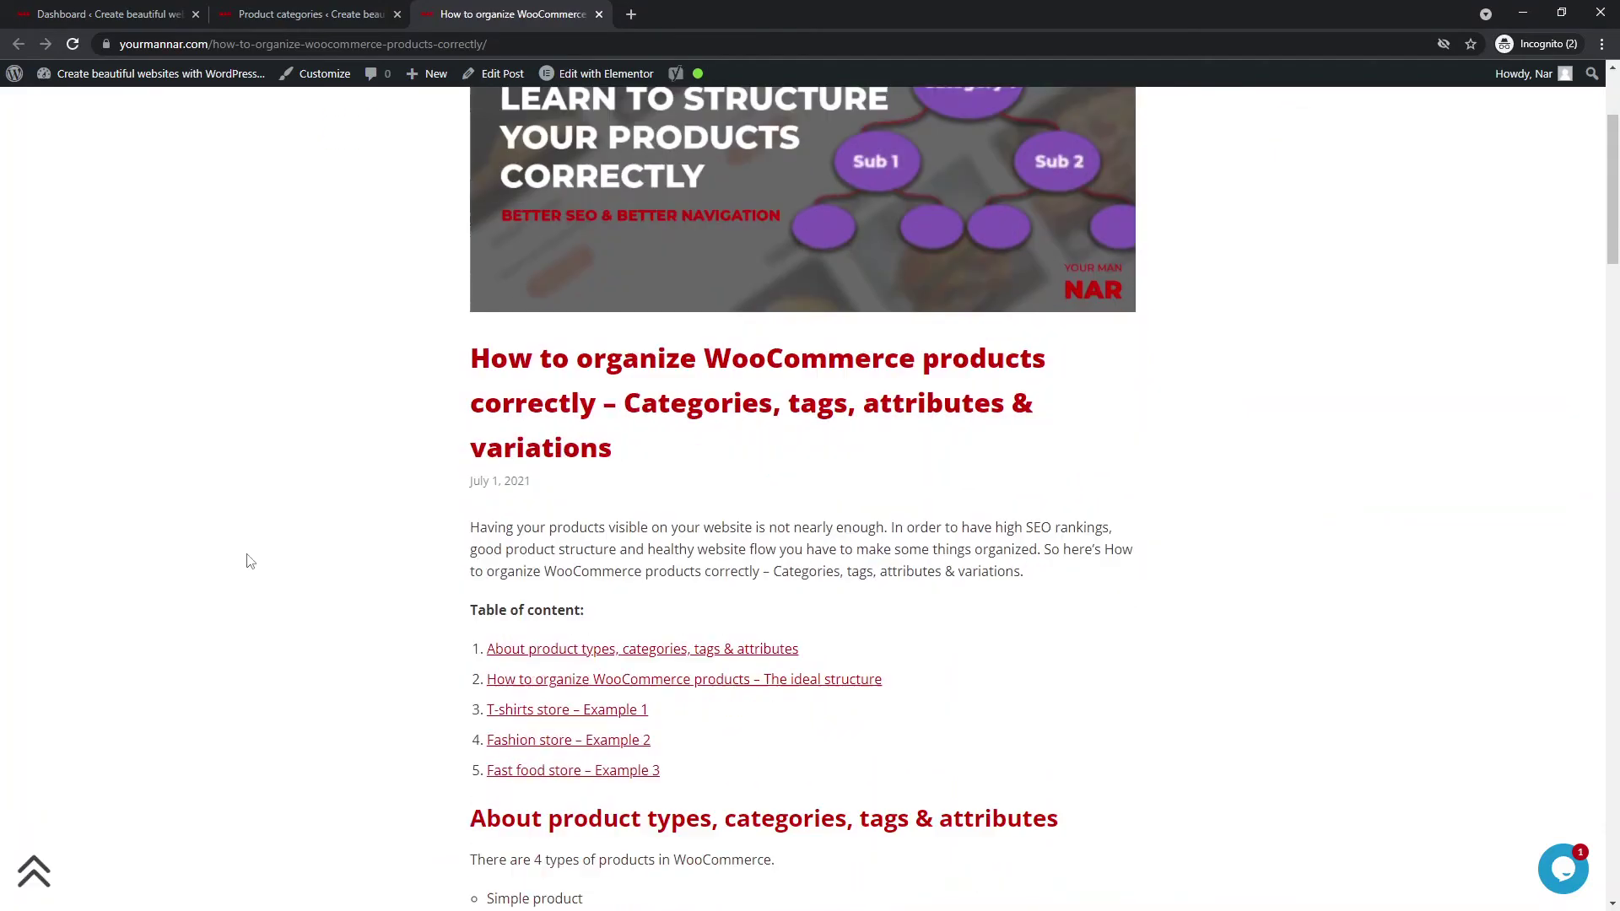
pyautogui.scroll(-2, 257, 532)
pyautogui.scroll(4, 315, 459)
pyautogui.click(364, 10)
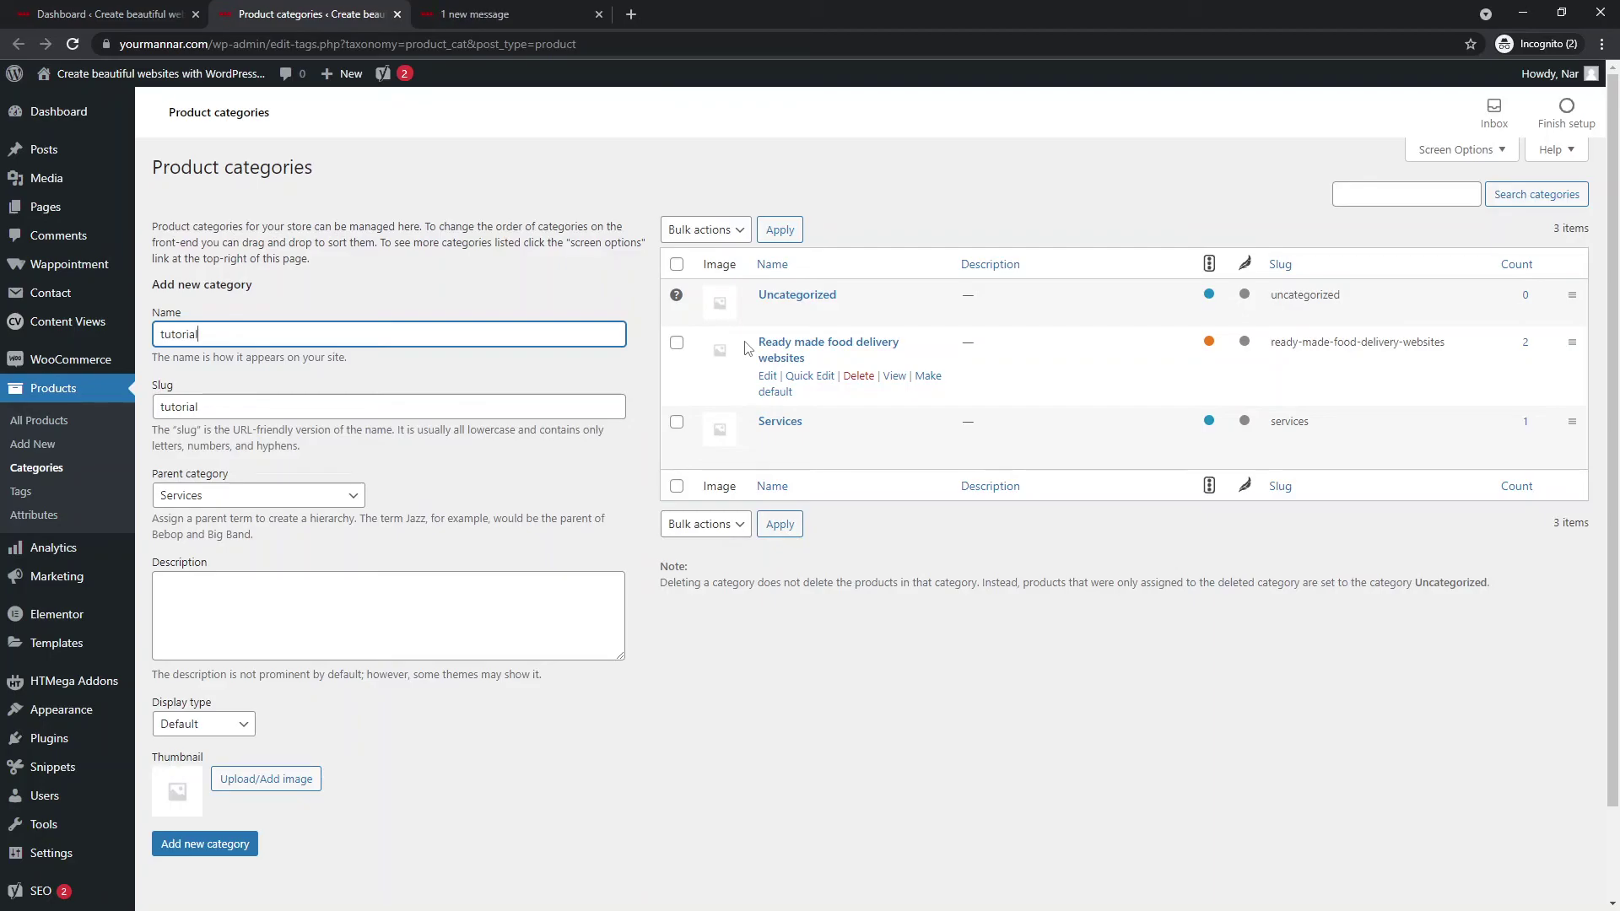
# Step: Highlight 'Ready made food delivery websites' in the category list, then go back to the article
pyautogui.moveTo(751, 341); pyautogui.dragTo(805, 361)
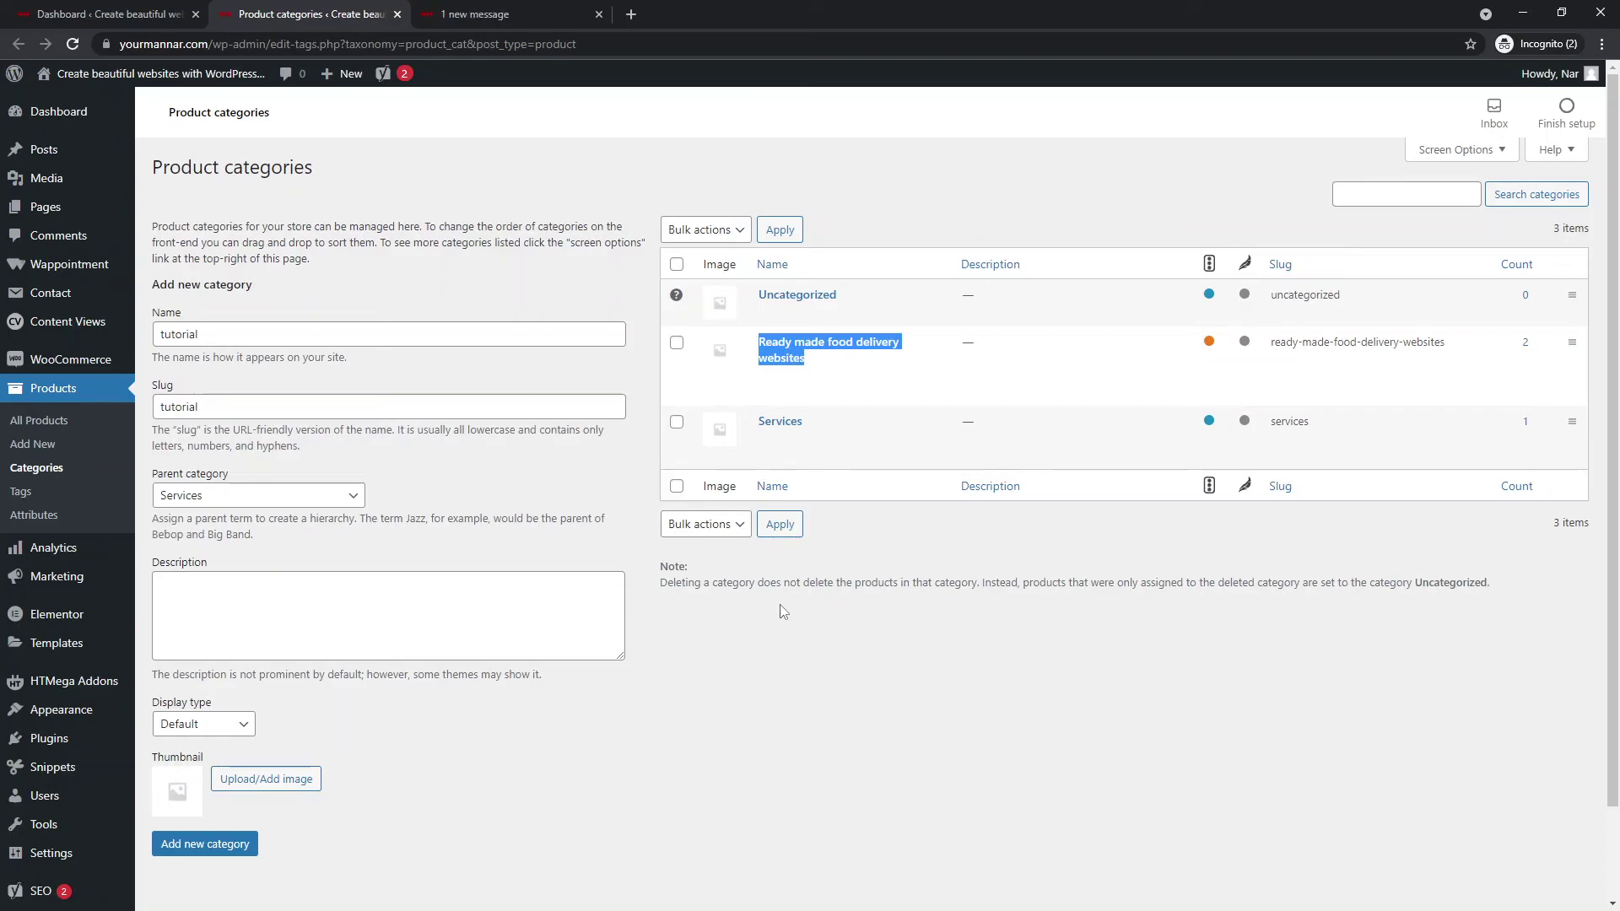
pyautogui.click(506, 14)
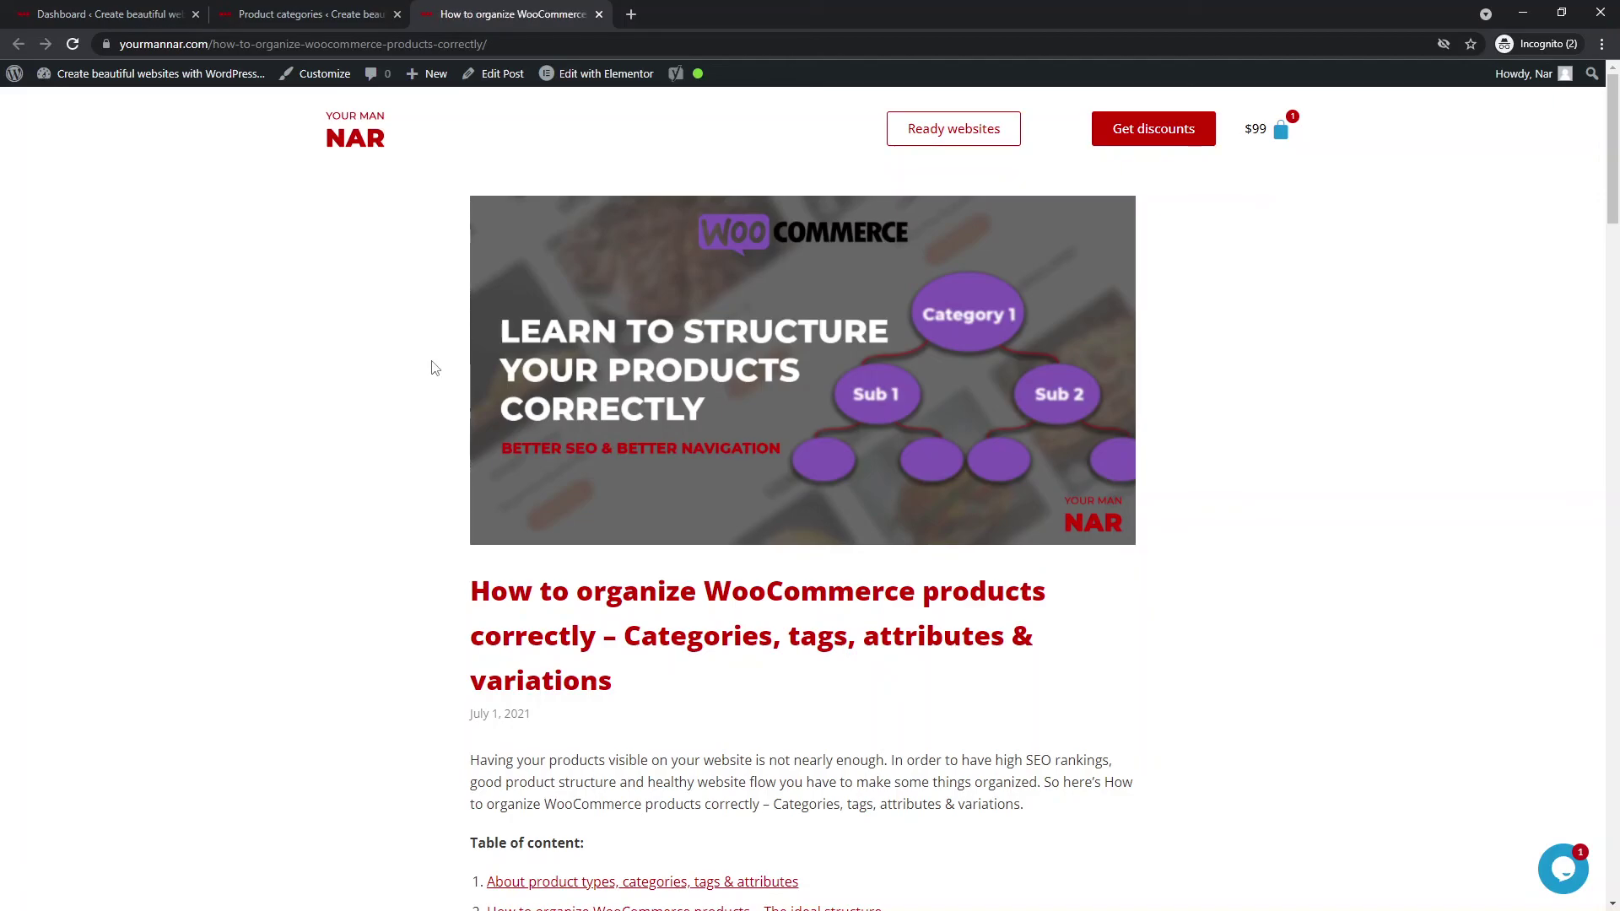
pyautogui.scroll(-1, 405, 402)
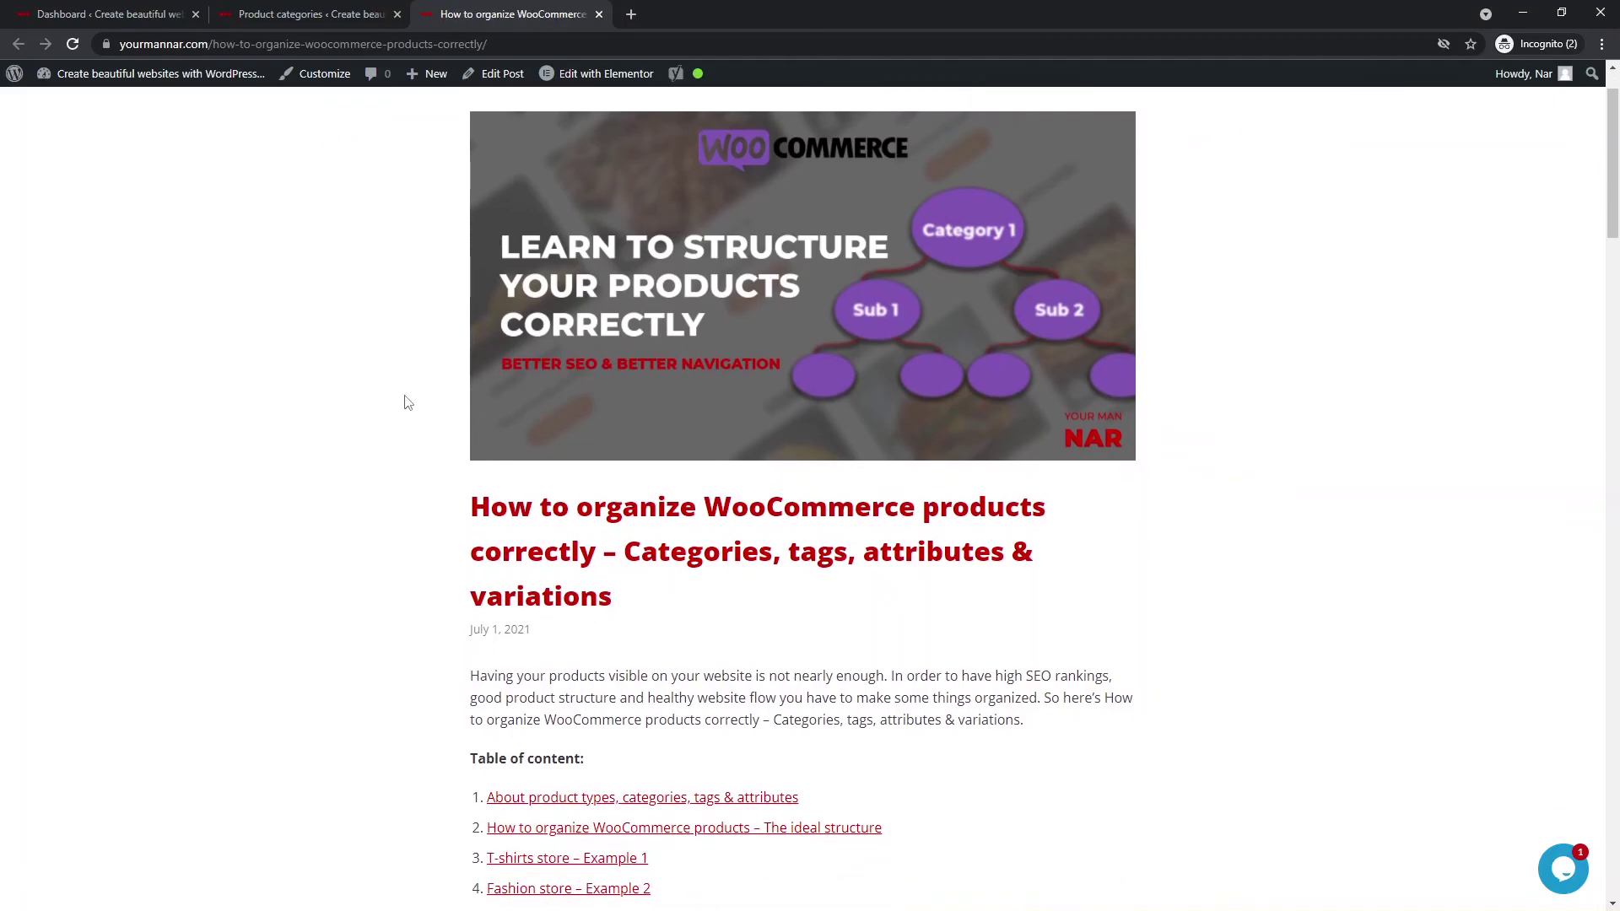
pyautogui.scroll(1, 405, 401)
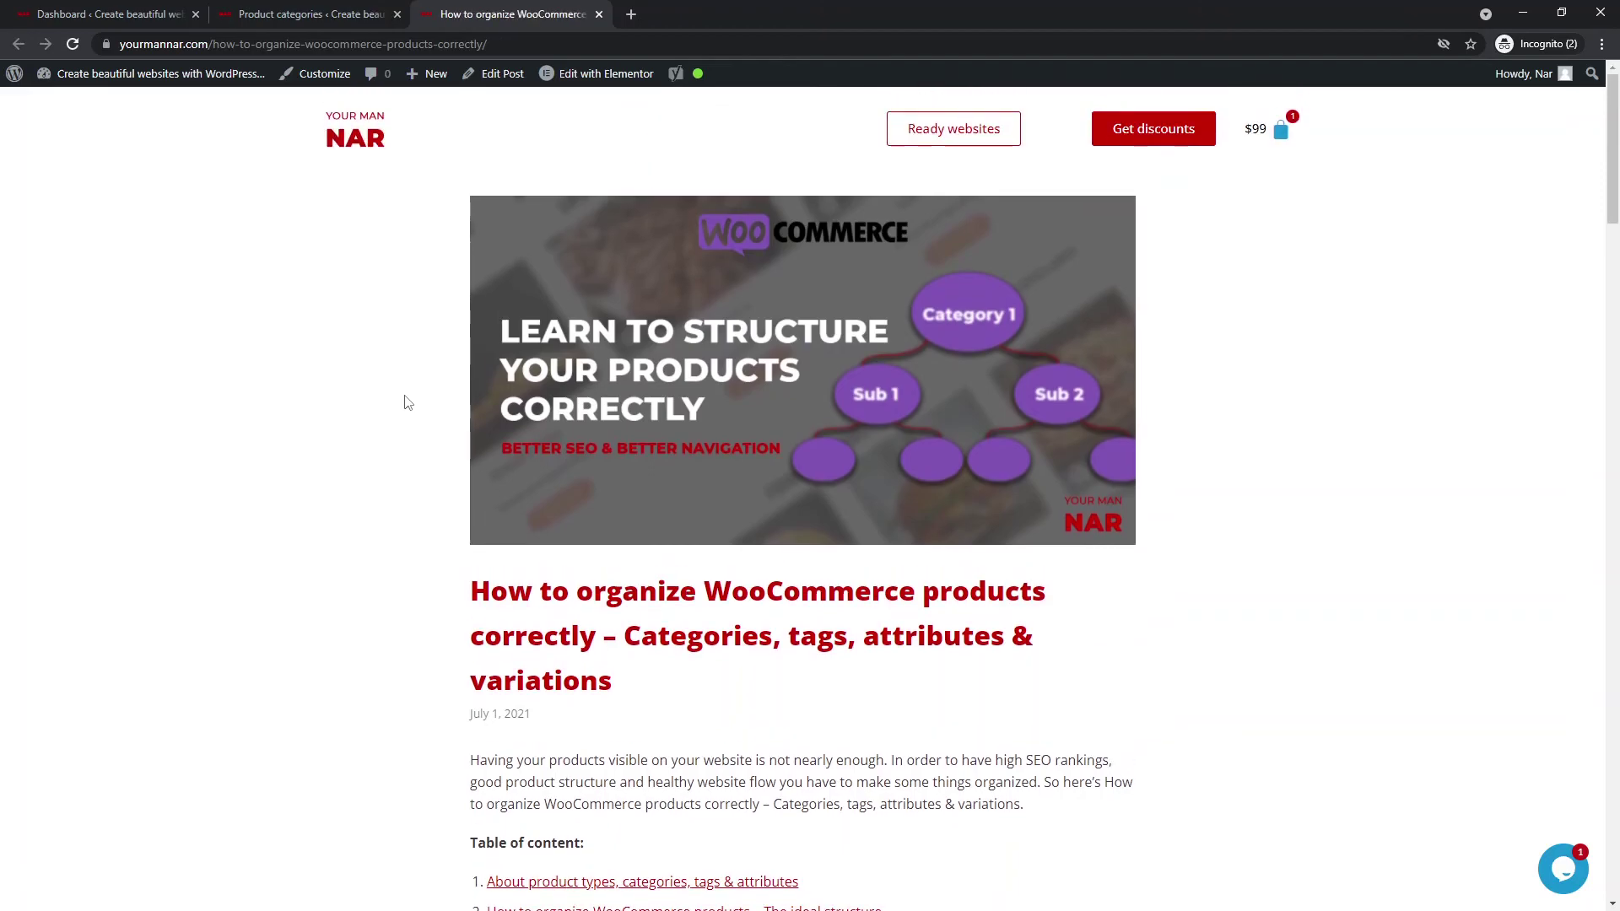